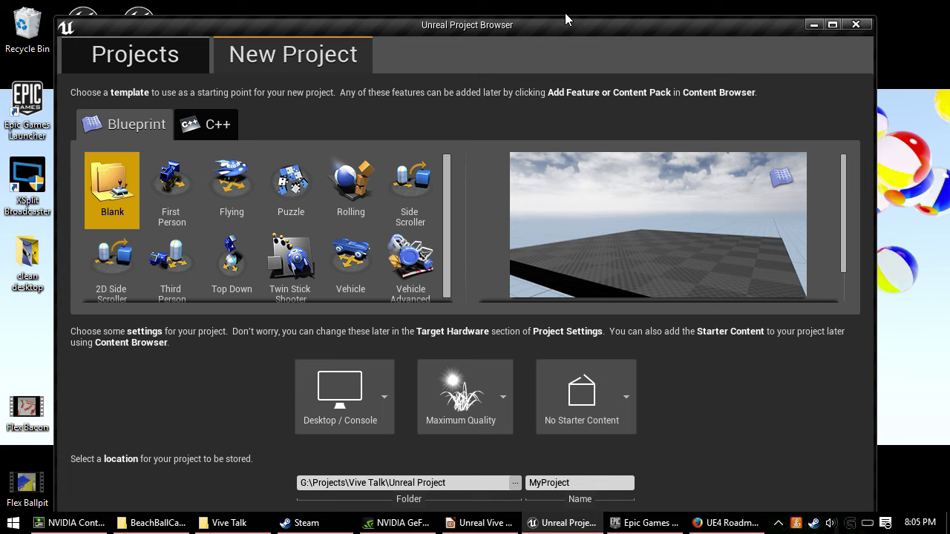
Step: Name the new Blank Blueprint project killerdinomadness
left_click_drag(566, 16, 568, 52)
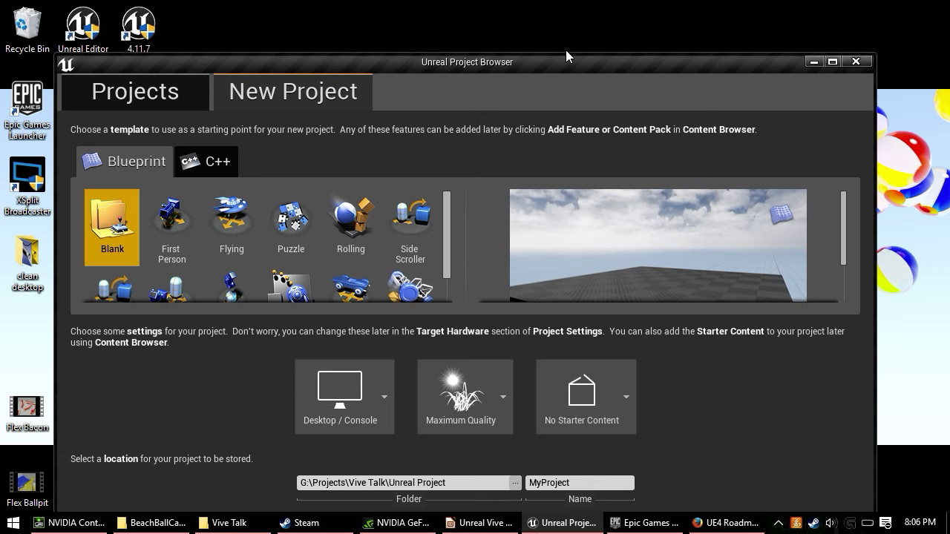
left_click_drag(577, 62, 586, 31)
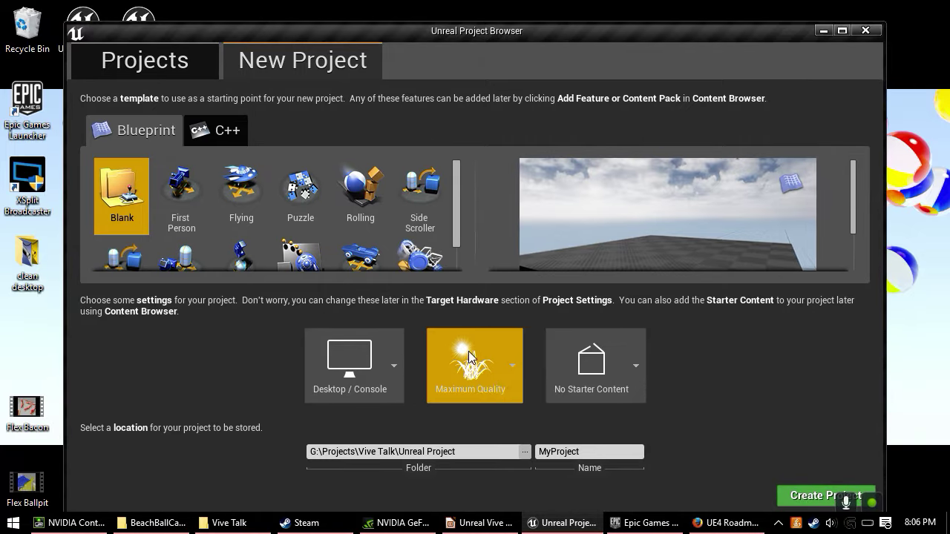
double_click(559, 453)
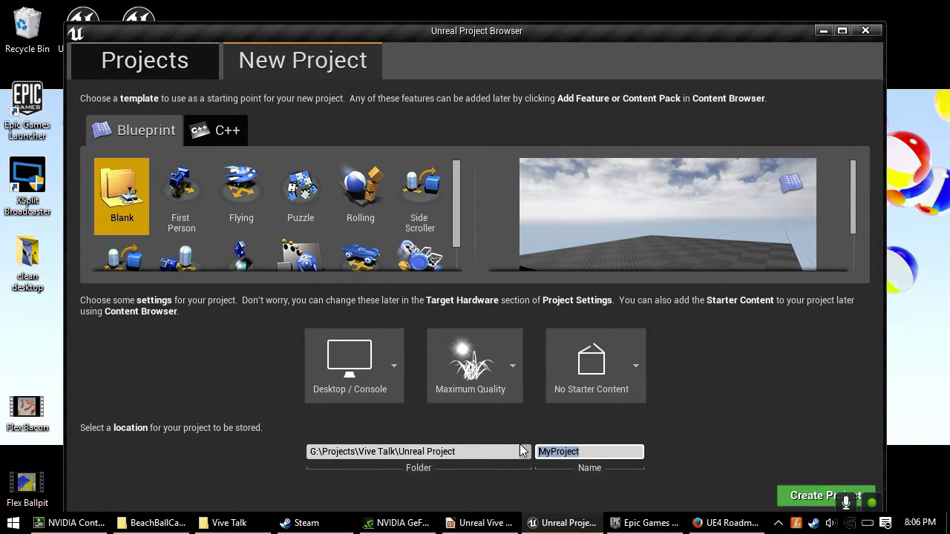
type("d")
type("illerdo")
type("nomadness")
Step: Set the project's graphical level to Scalable 3D or 2D and create the project
left_click(512, 371)
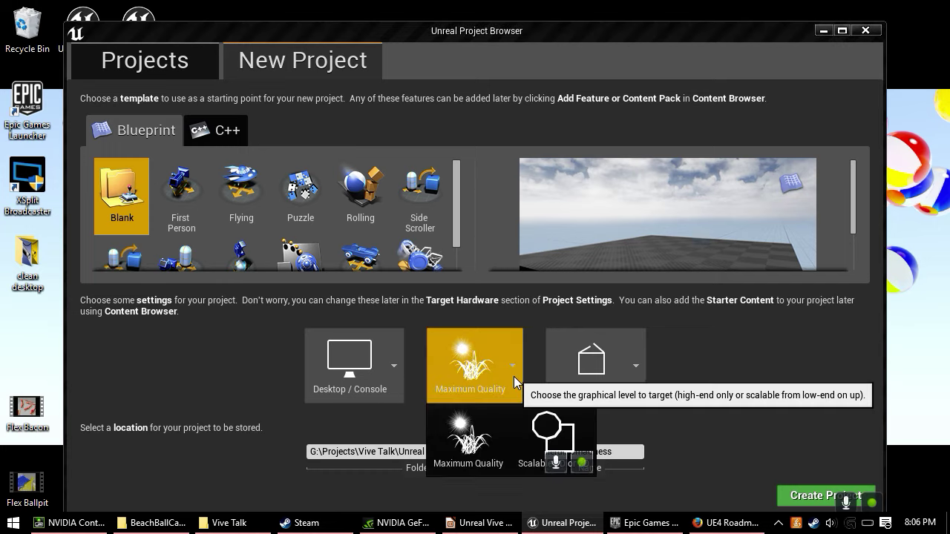
left_click(555, 436)
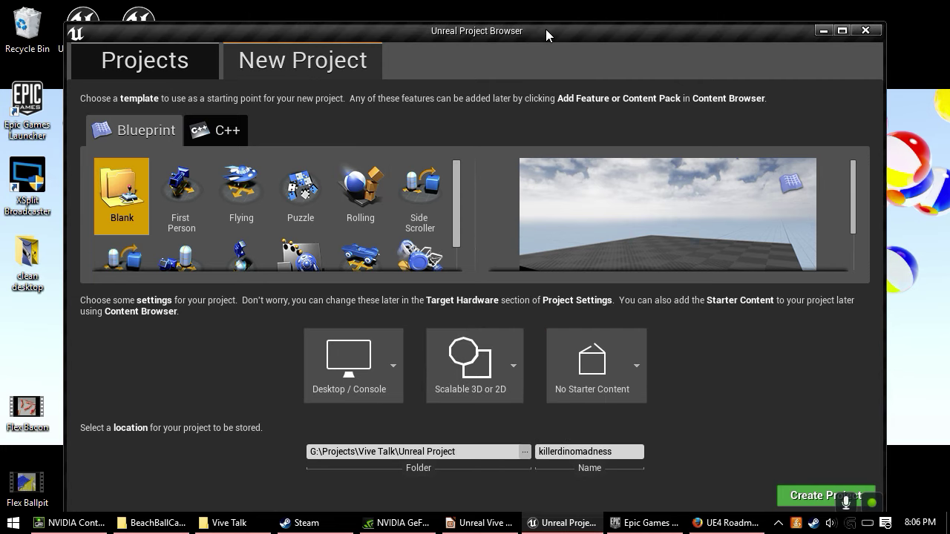
left_click_drag(558, 20, 550, 1)
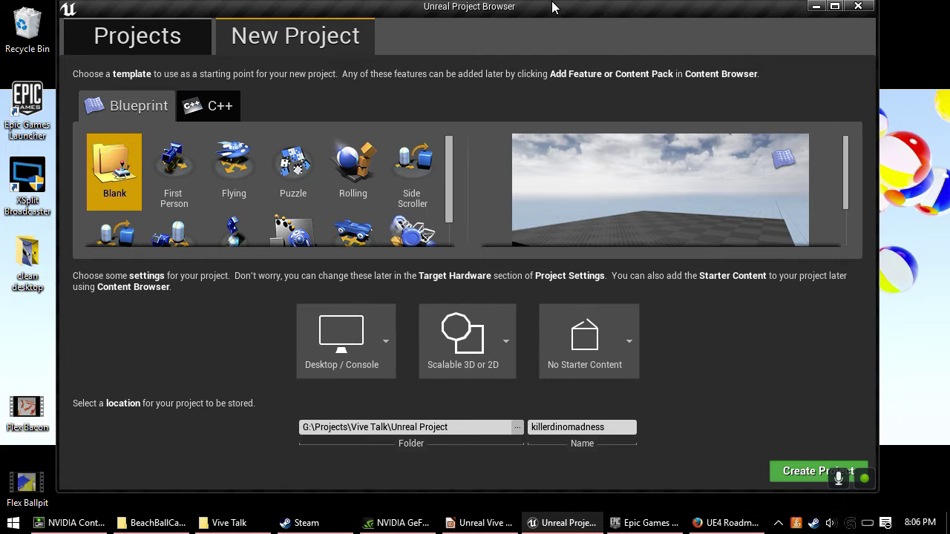
left_click(785, 470)
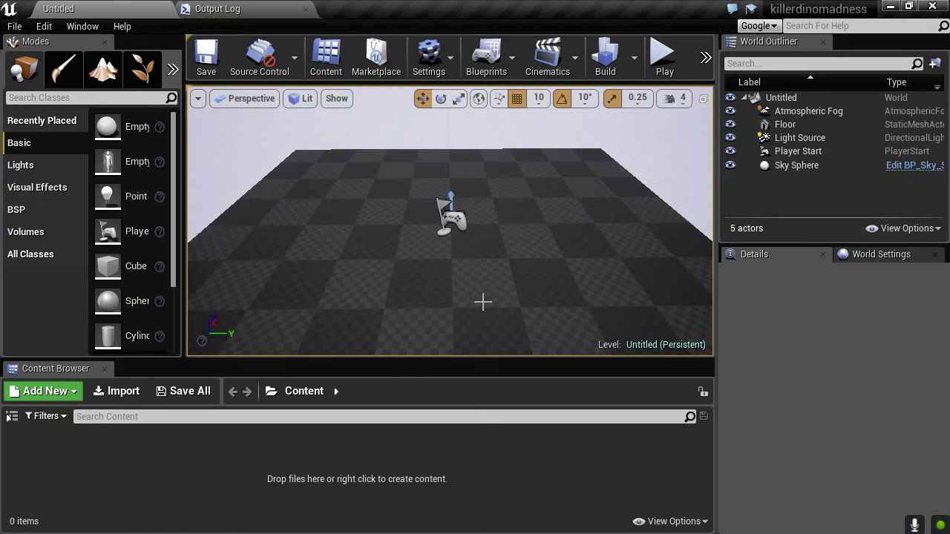
Step: Switch to the LibreOffice Impress presentation and review the slides from Basic Setup through Performance, then return to the Unreal Editor
key("alt+Tab")
key("alt+Tab")
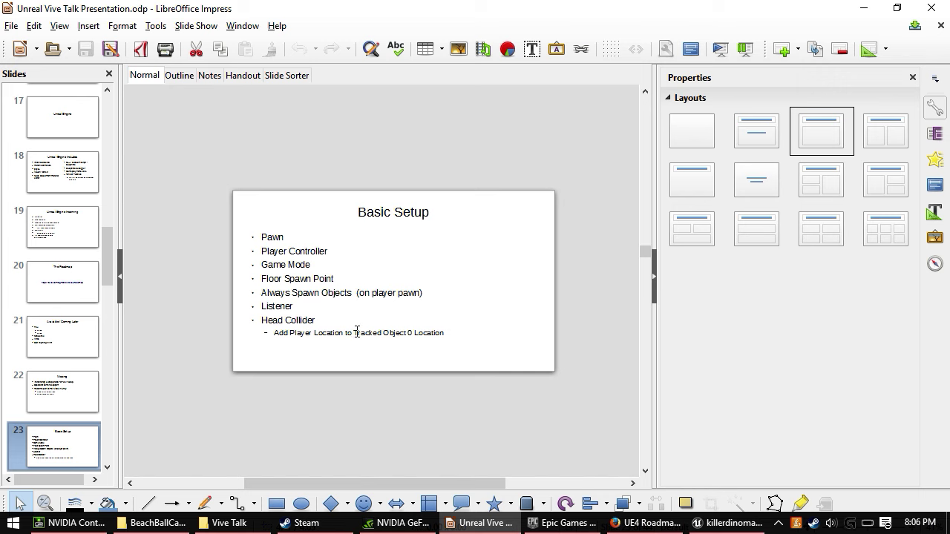
key("shift+F5")
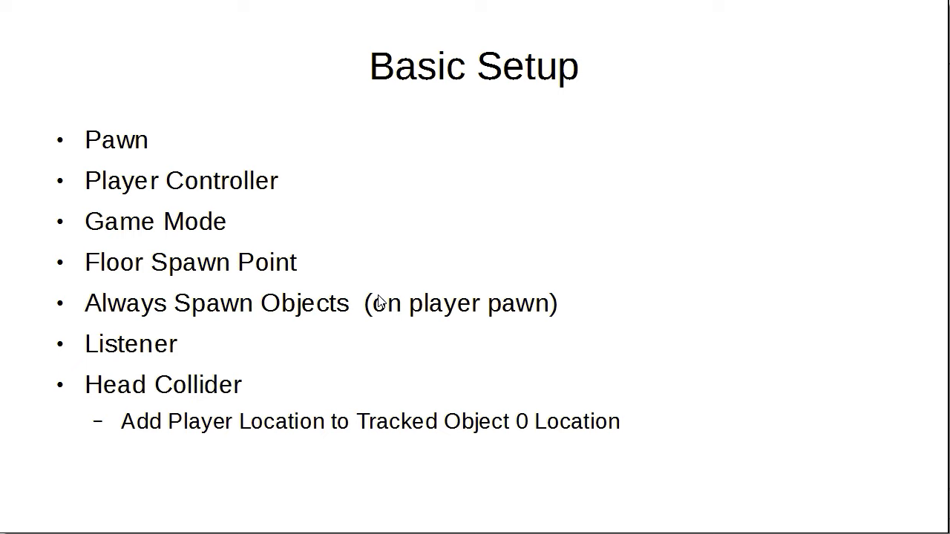
key("Right")
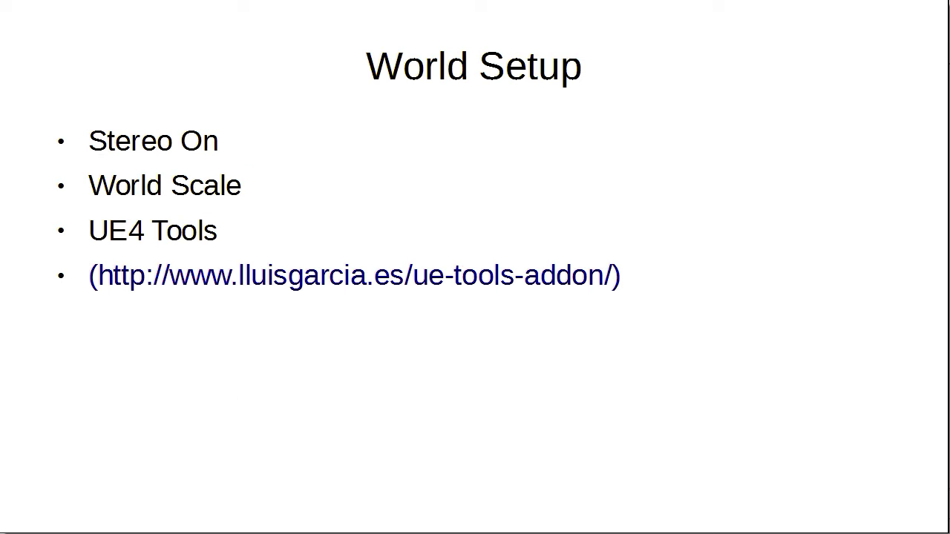
key("Right")
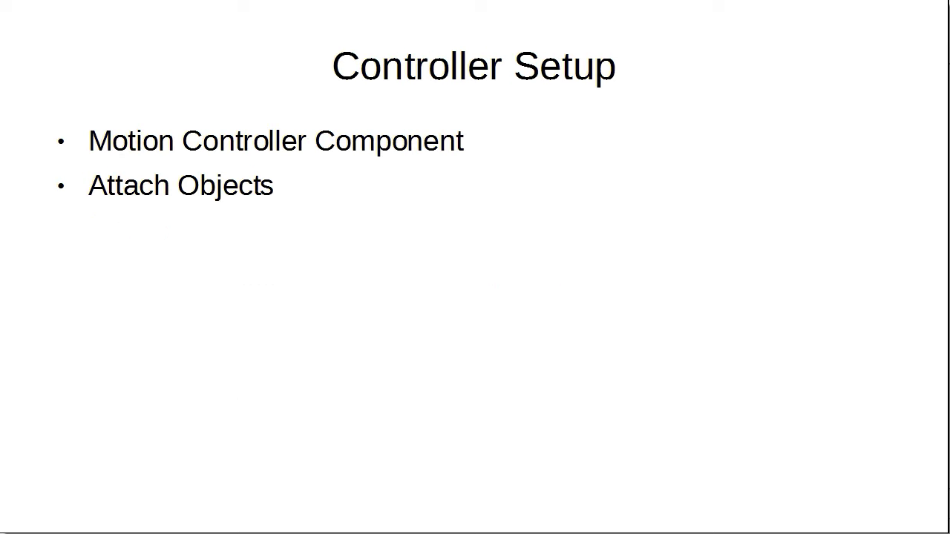
key("Right")
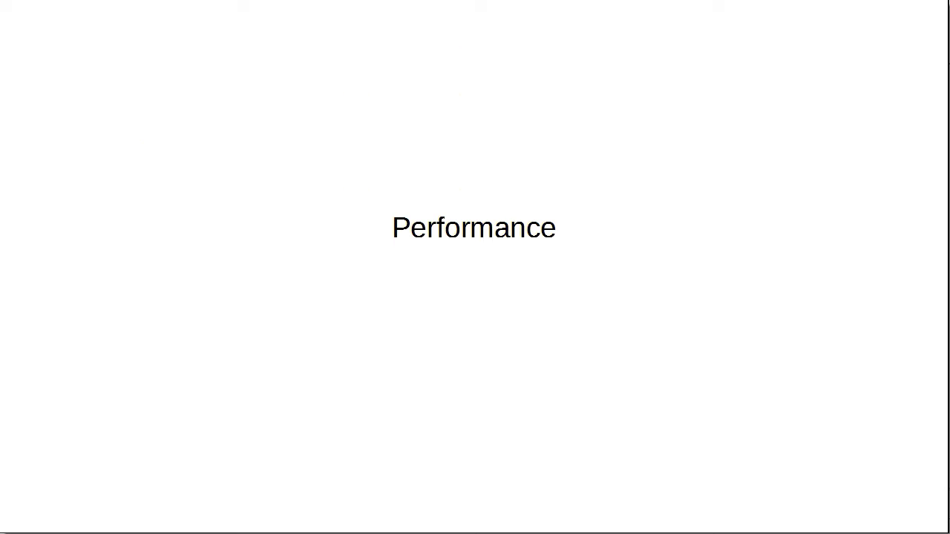
key("Escape")
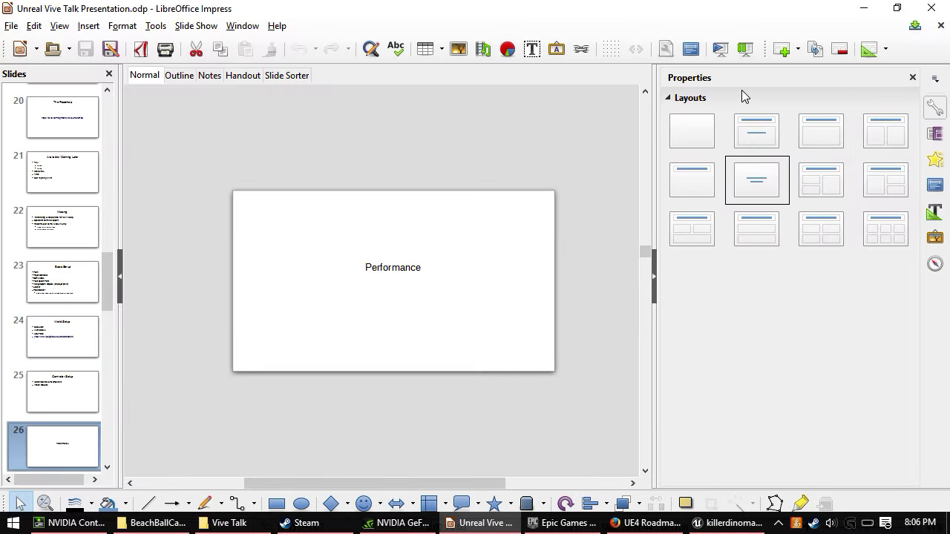
left_click(863, 8)
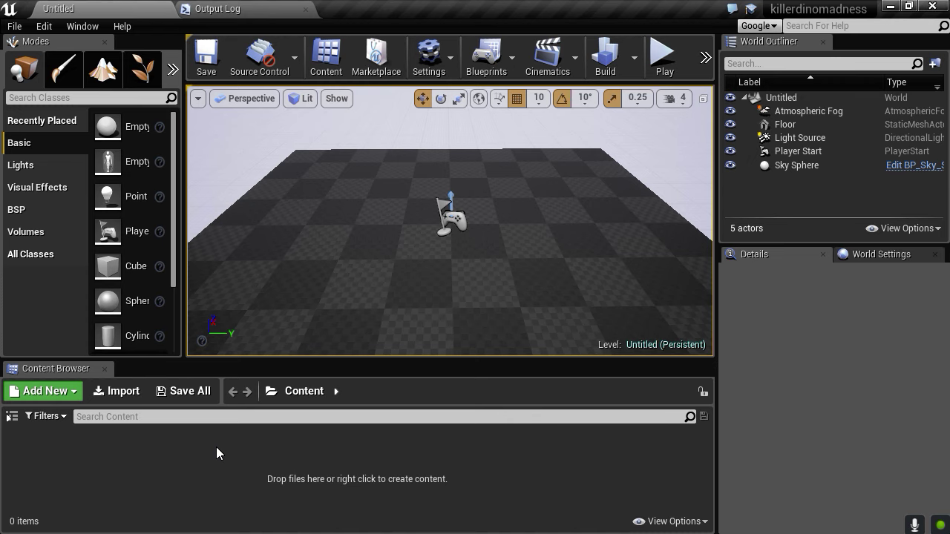
Step: Show the folder tree in the Content Browser and enlarge the browser's area
left_click(12, 416)
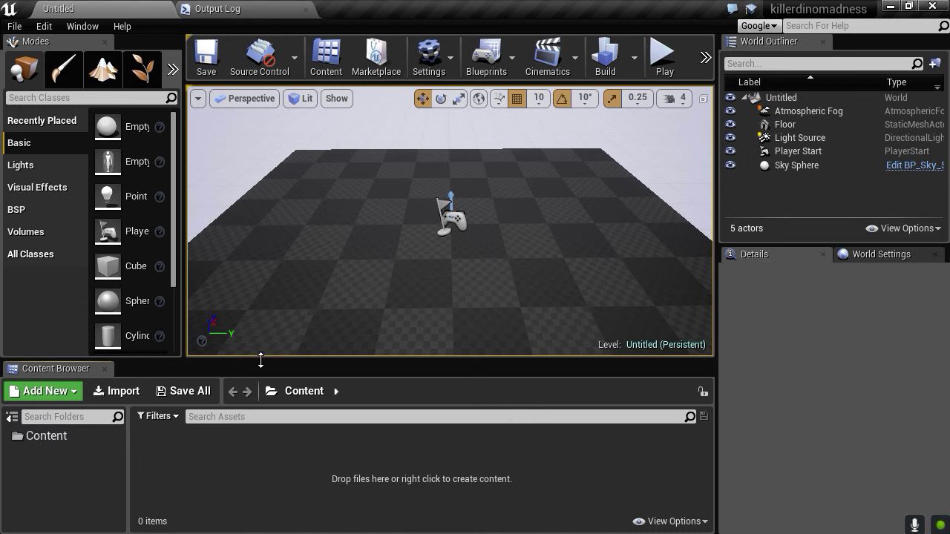
left_click_drag(267, 358, 297, 251)
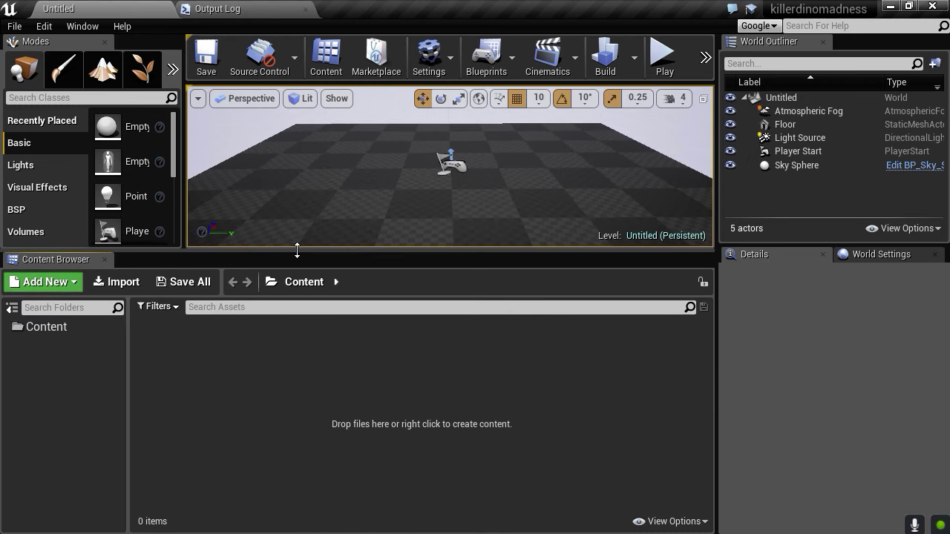
right_click(185, 358)
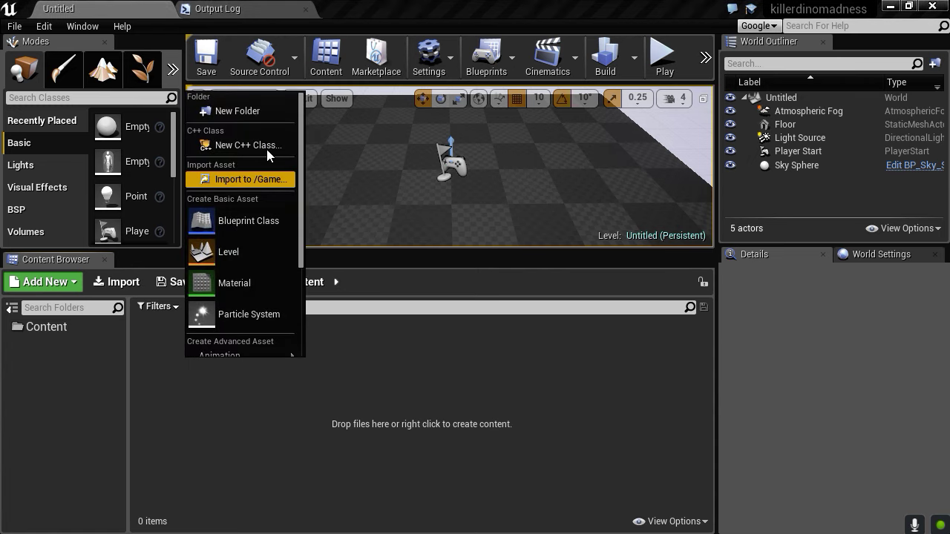
left_click(244, 143)
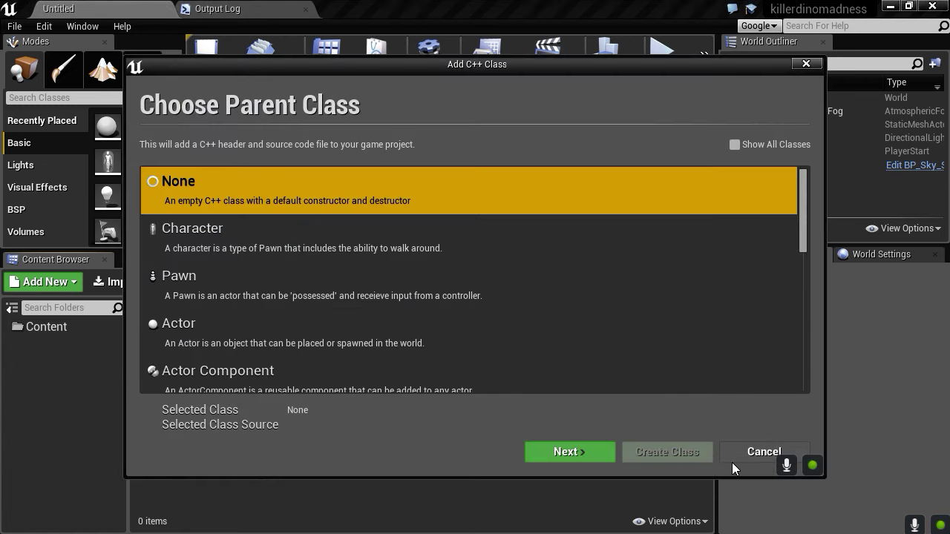
left_click(757, 452)
Step: Create a new folder named Player inside the Content folder
right_click(208, 383)
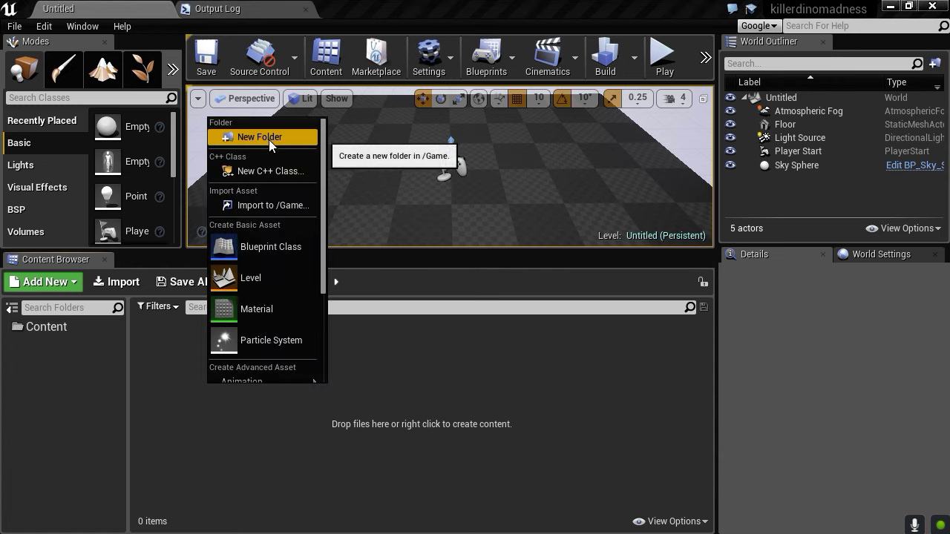
left_click(268, 139)
type("Player")
key("Return")
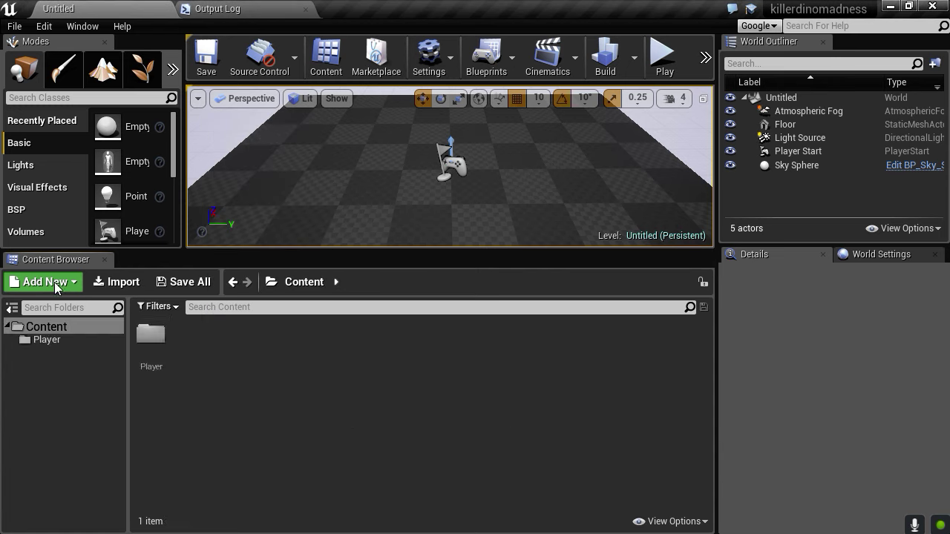
Step: Create a Blueprint Class in the Player folder with Pawn as its parent and name it Vive_pawn
double_click(166, 352)
right_click(176, 349)
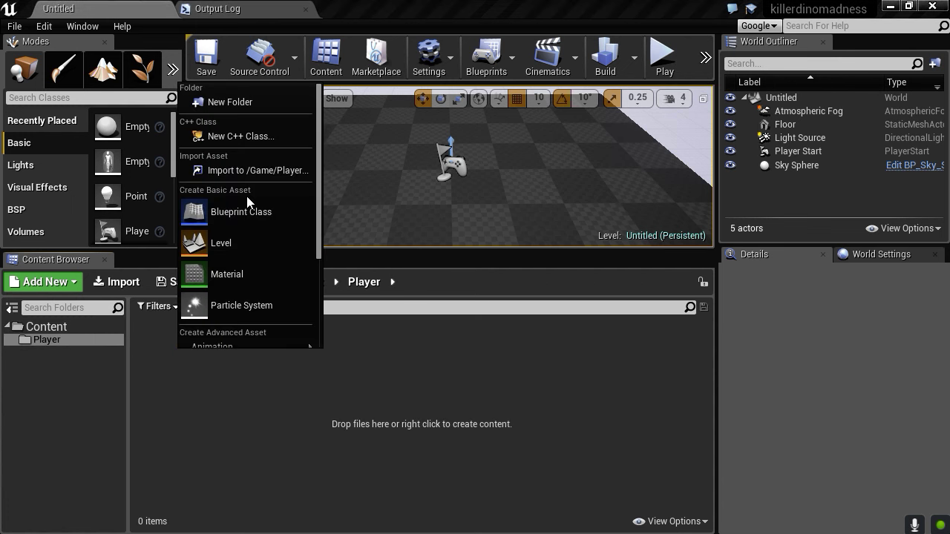
left_click(263, 211)
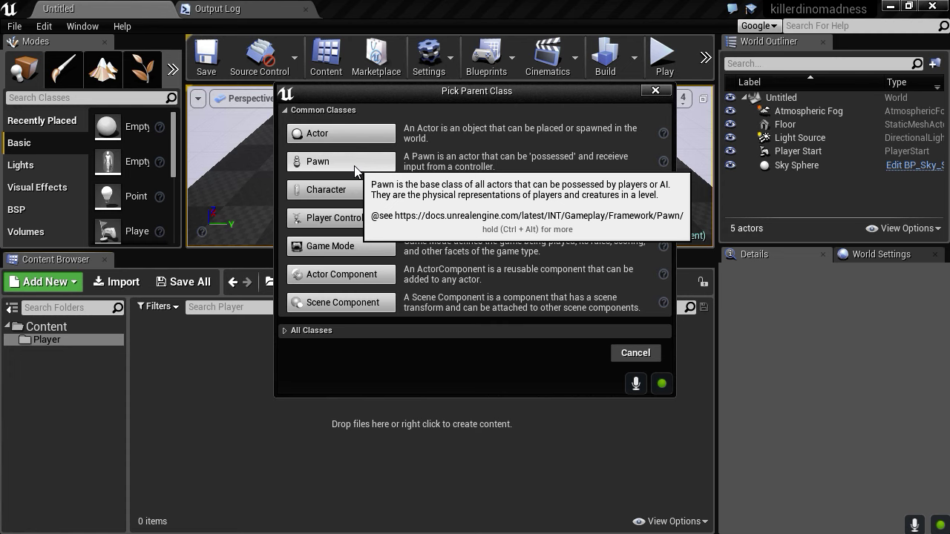
left_click(354, 165)
type("V")
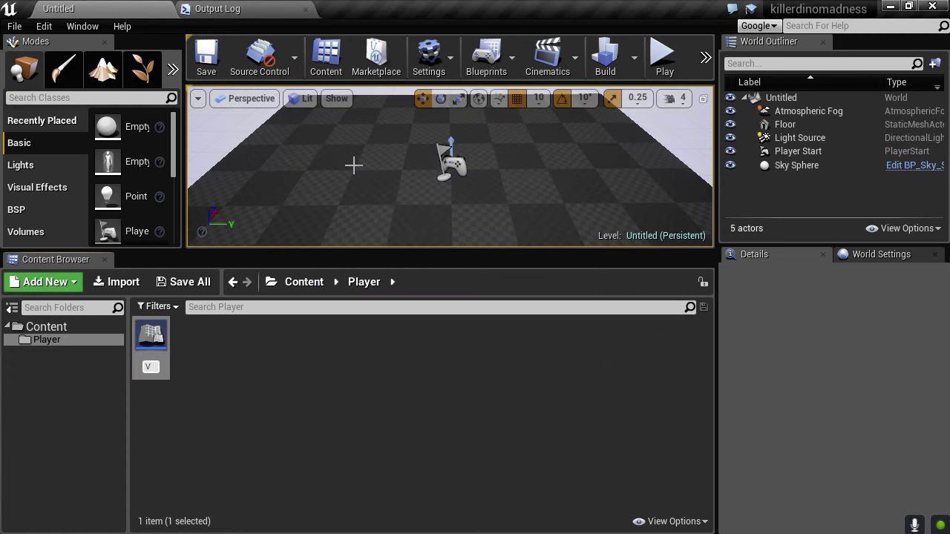
type("ive_pawn")
key("Return")
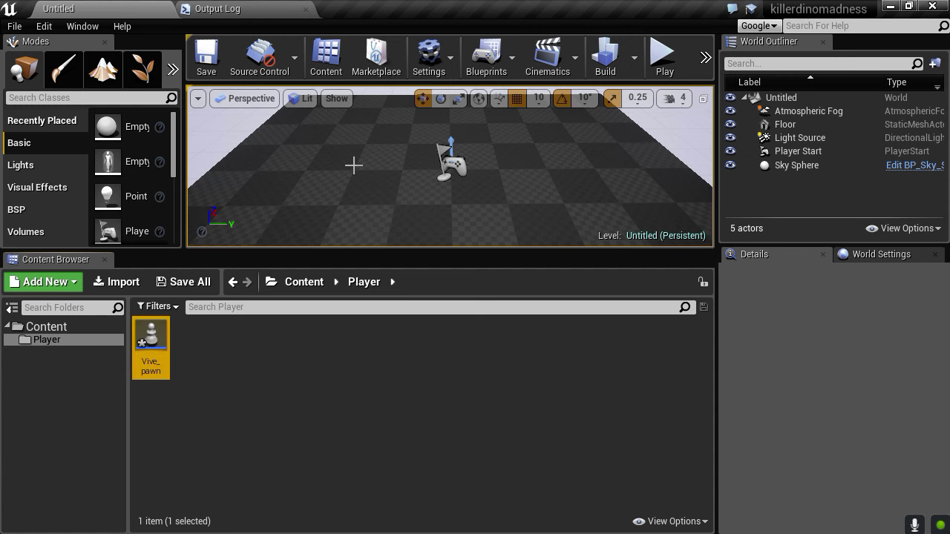
Step: Open the Vive_pawn Blueprint, set its Base Eye Height to 0, and save it
double_click(158, 336)
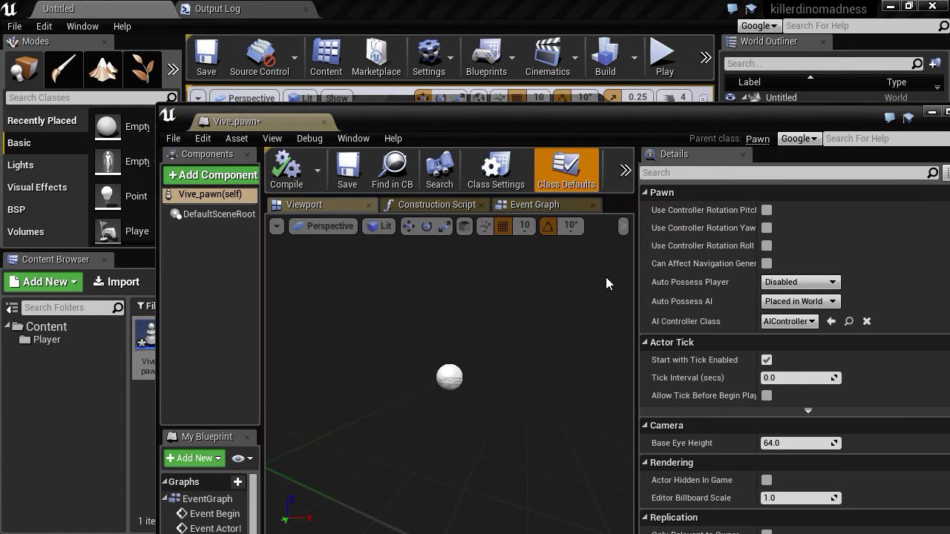
left_click(788, 443)
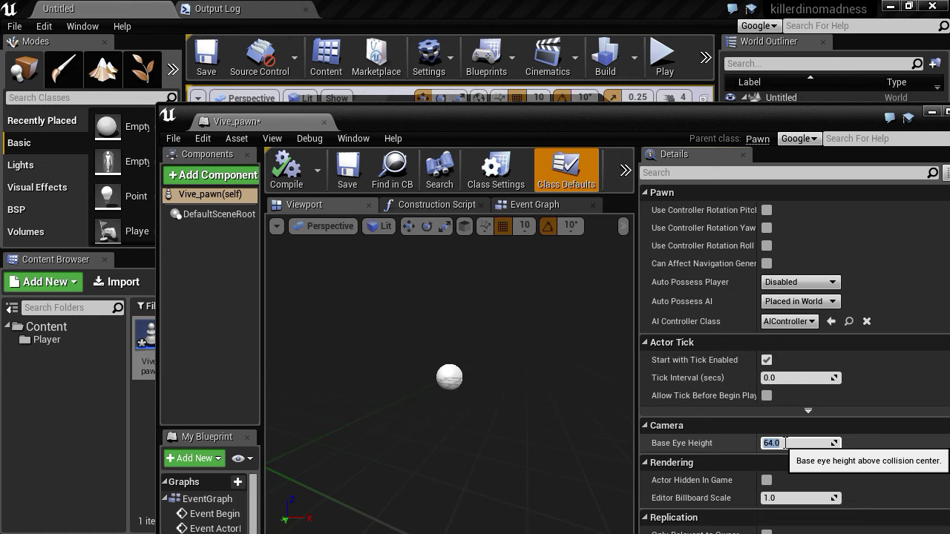
type("0")
key("Return")
left_click_drag(762, 116, 690, 74)
key("ctrl+s")
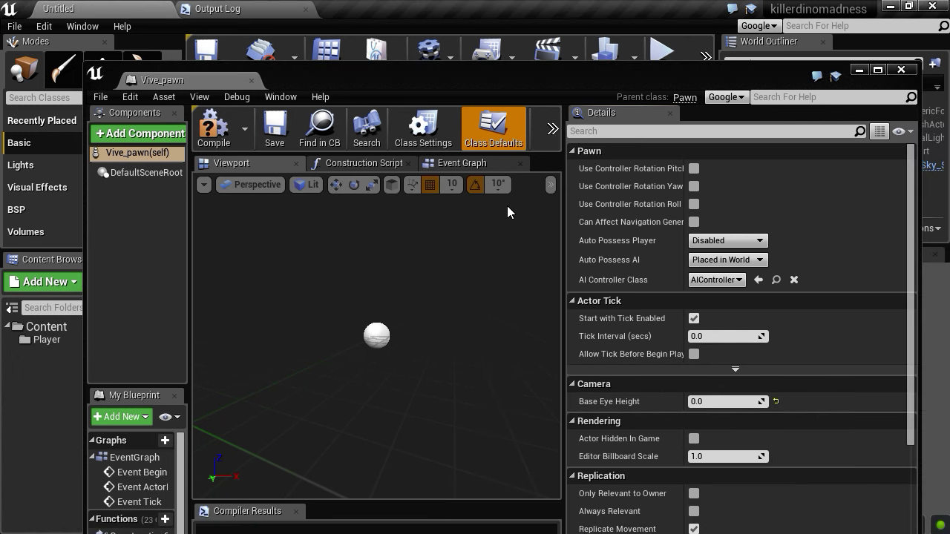
Step: Dock the Vive_pawn Blueprint editor in the main editor window and return to the Untitled level
left_click_drag(352, 82, 389, 17)
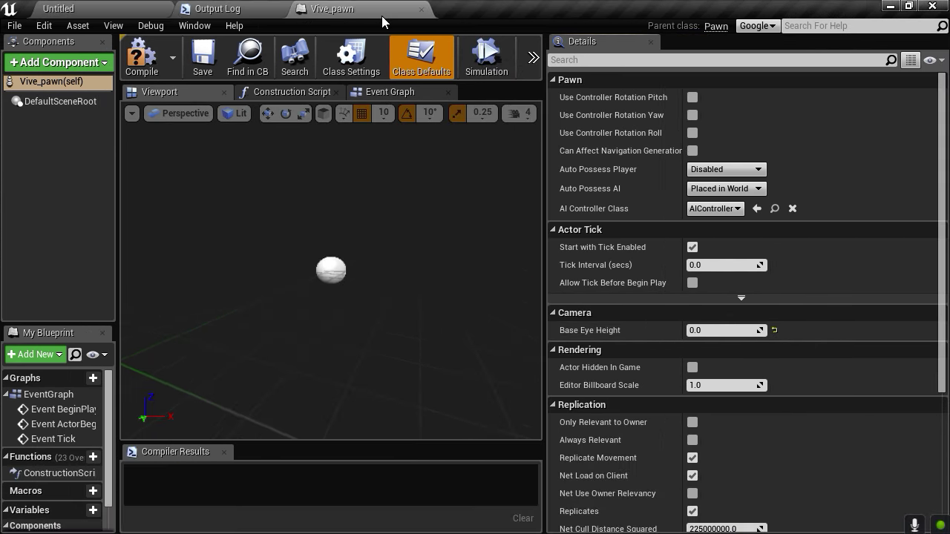
left_click(113, 10)
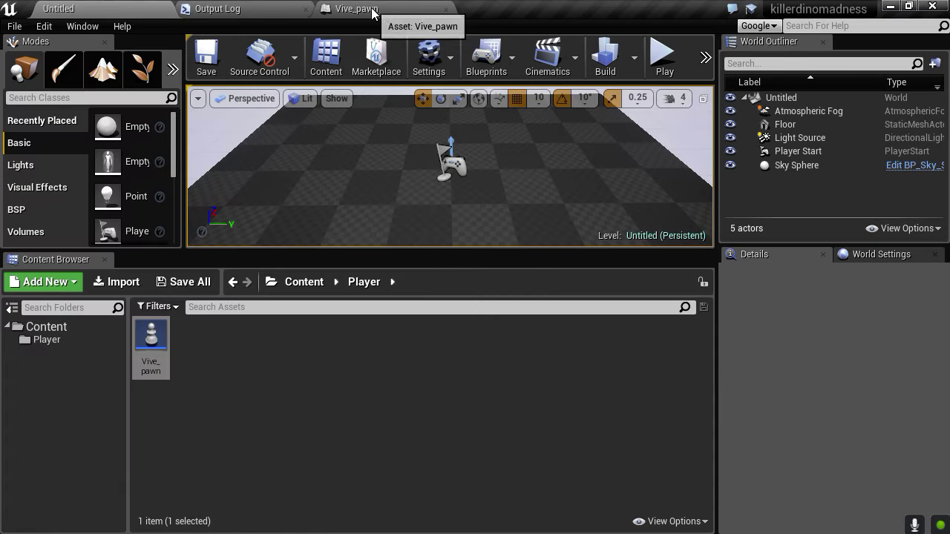
left_click(378, 15)
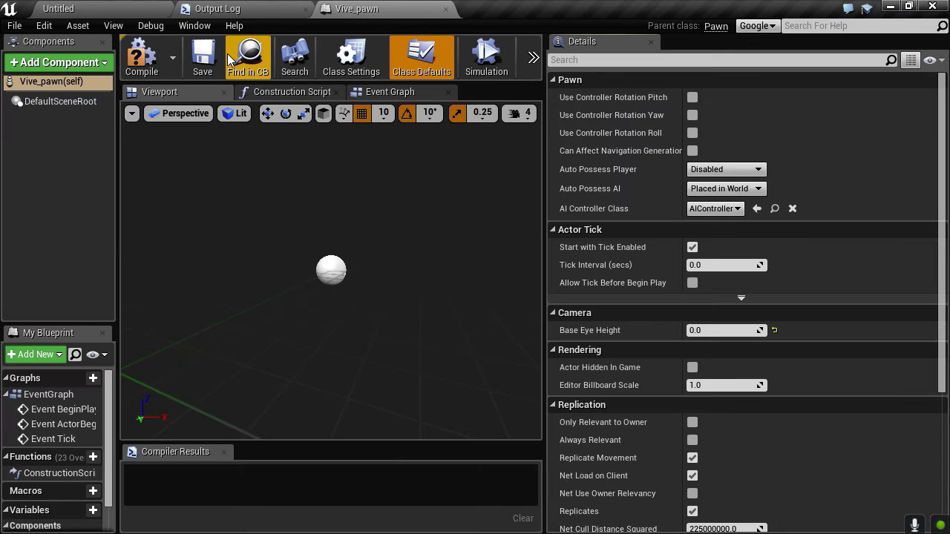
left_click(106, 13)
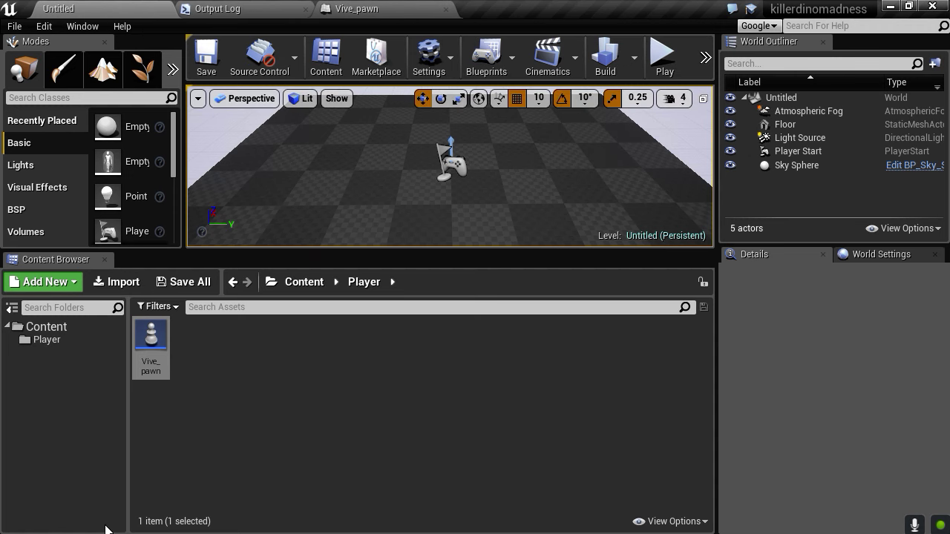
Step: Create a Blueprint Class in the Player folder with Player Controller as its parent and name it Vive_Controller
right_click(211, 335)
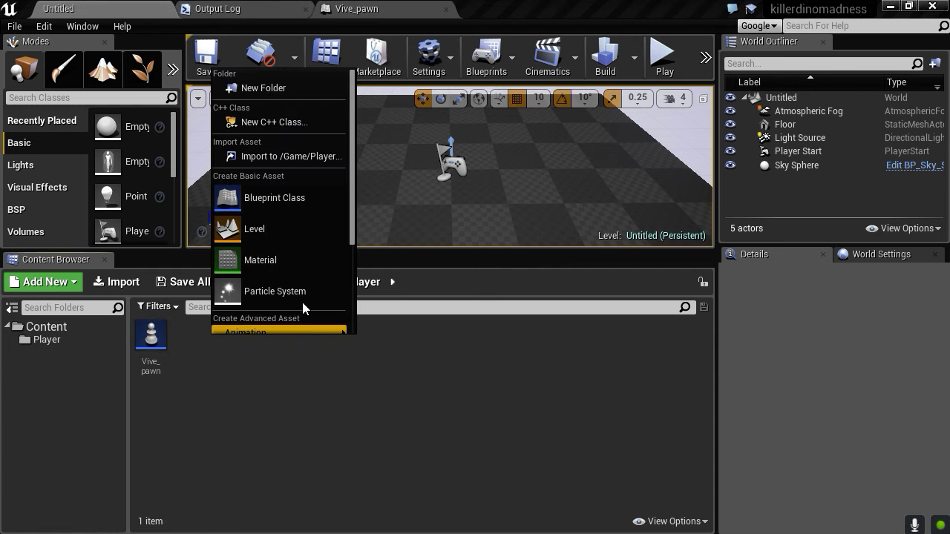
left_click(271, 195)
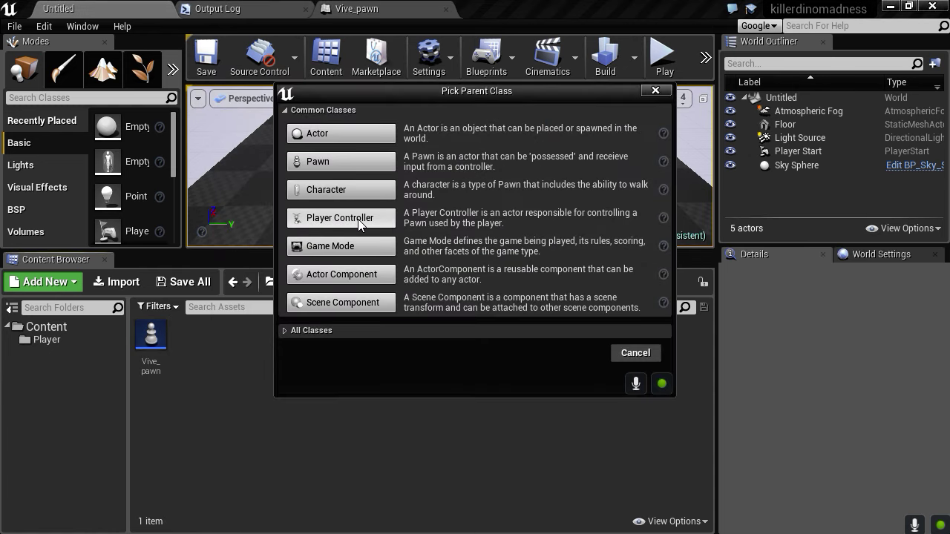
left_click(330, 217)
type("Vi")
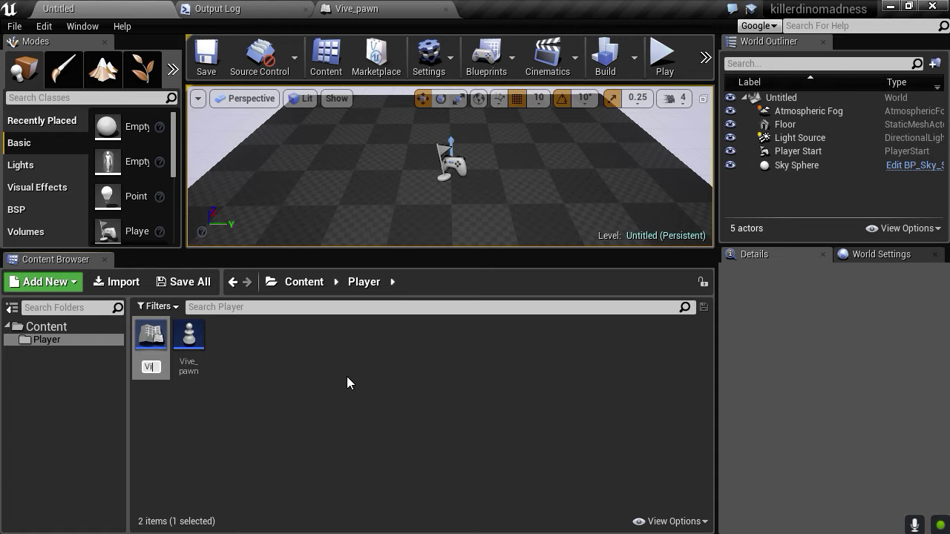
type("ve_Controller")
key("Return")
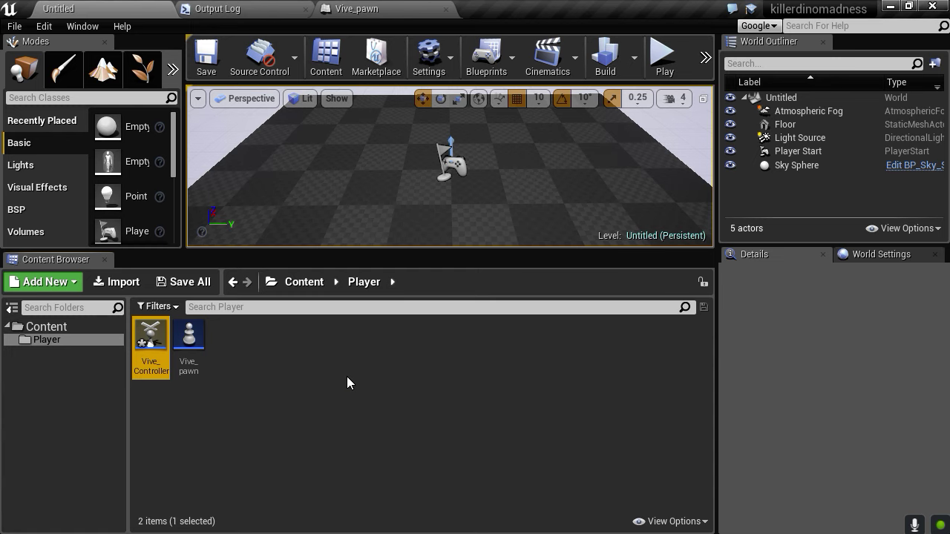
Step: Create a Blueprint Class in the Player folder with Game Mode as its parent and name it Vive_GameMode
right_click(347, 377)
key("Escape")
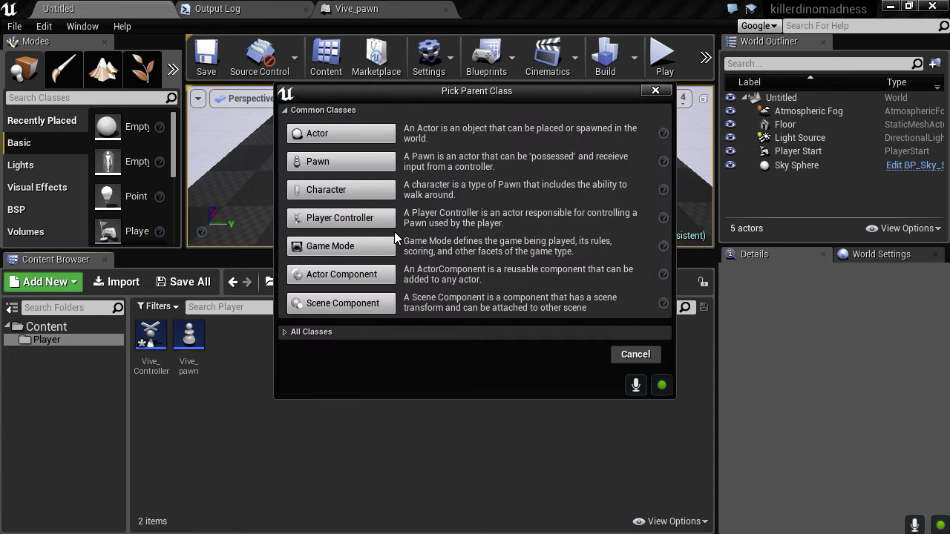
left_click(377, 249)
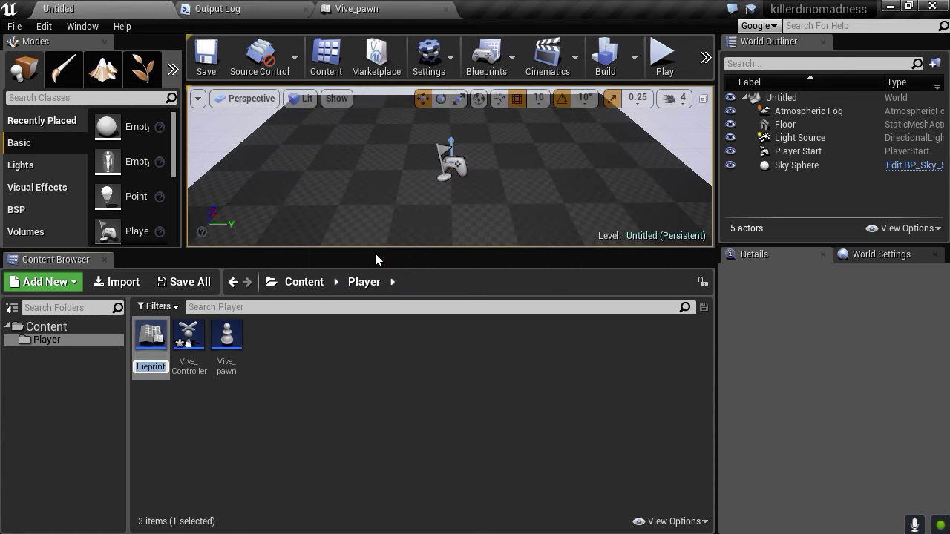
type("Vive_GameMode")
key("Return")
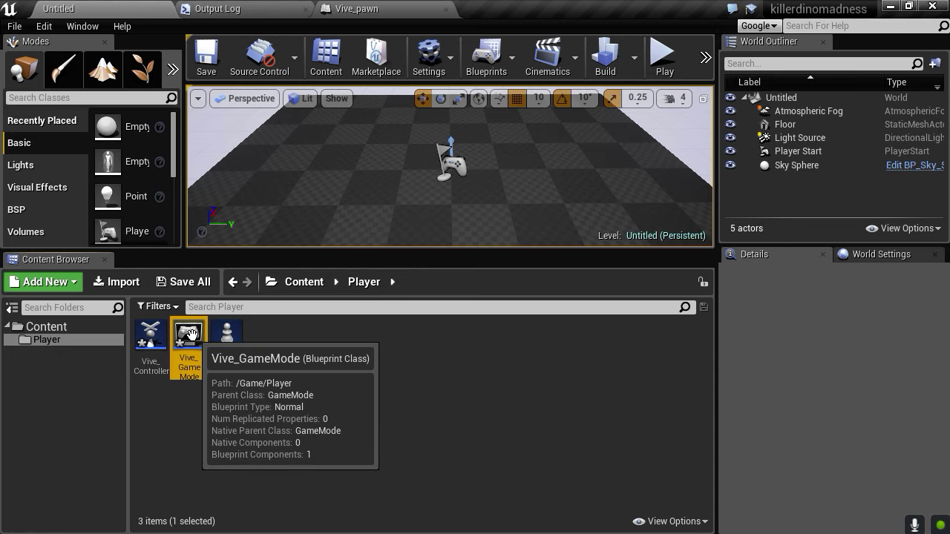
Step: Open the Vive_GameMode Blueprint, set Default Pawn Class to Vive_pawn and Player Controller Class to Vive_Controller, and compile it
left_click(246, 414)
double_click(188, 340)
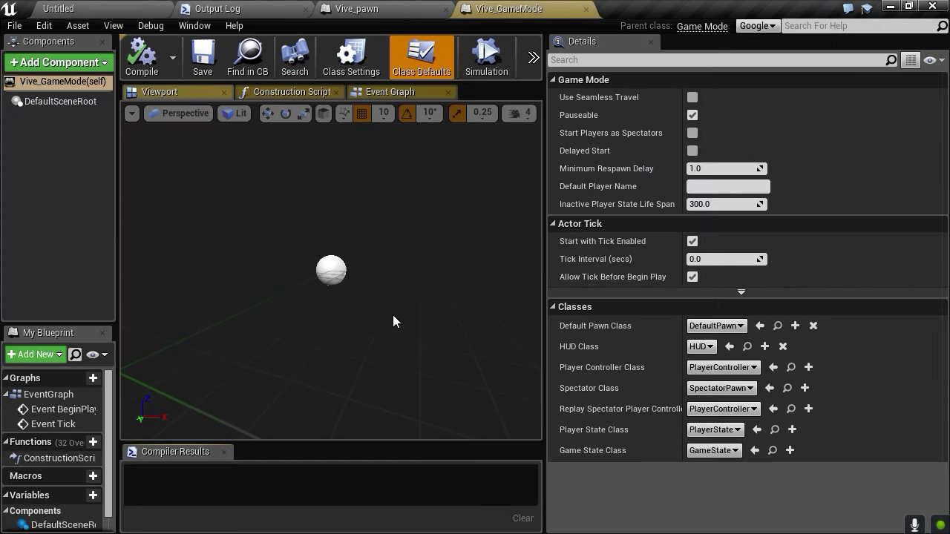
left_click(734, 326)
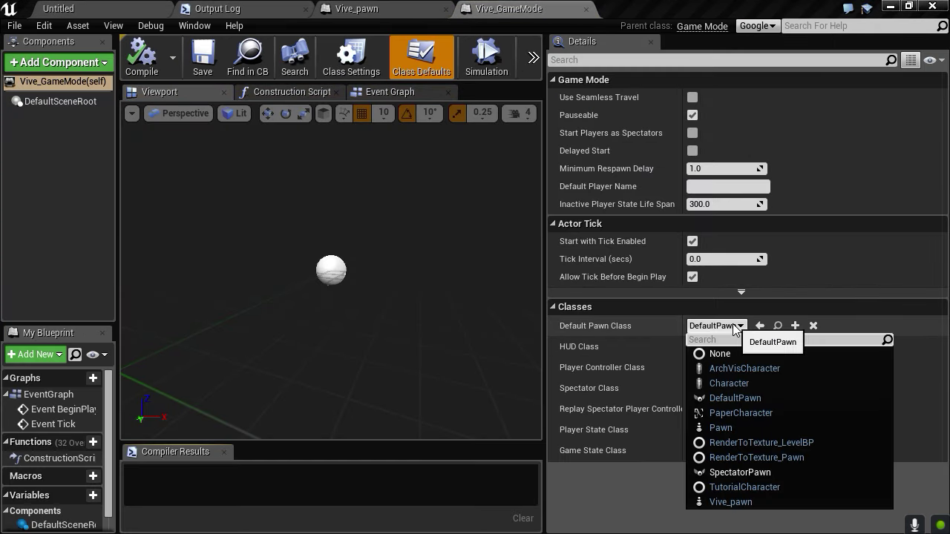
left_click(735, 503)
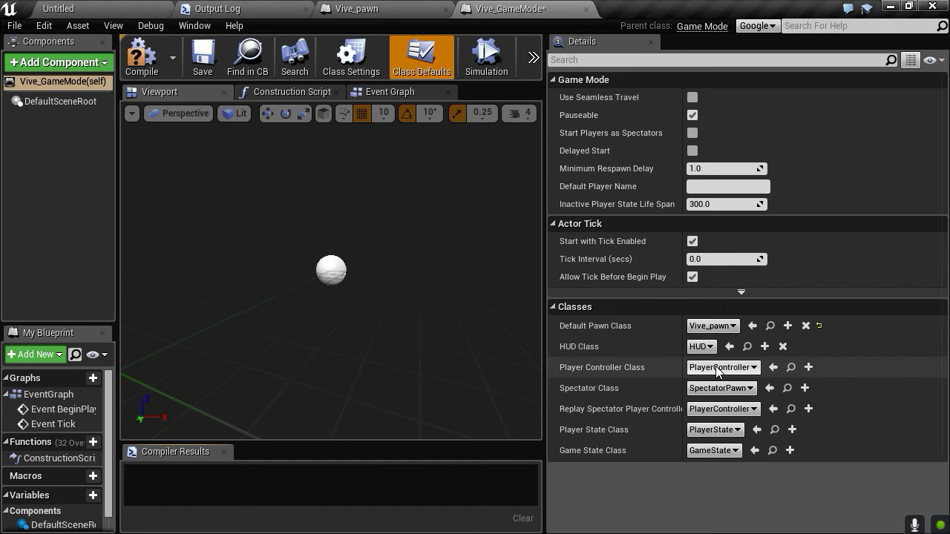
left_click(726, 369)
left_click(735, 410)
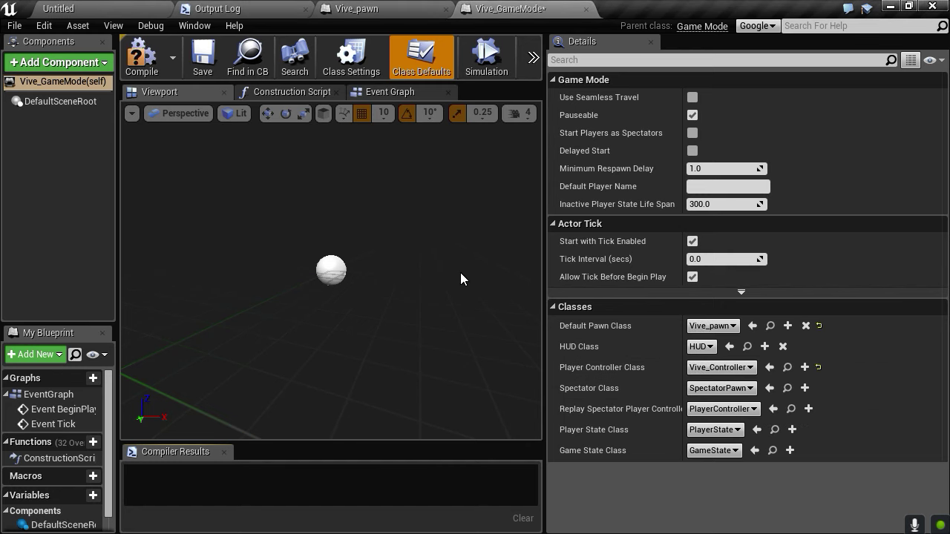
left_click(155, 68)
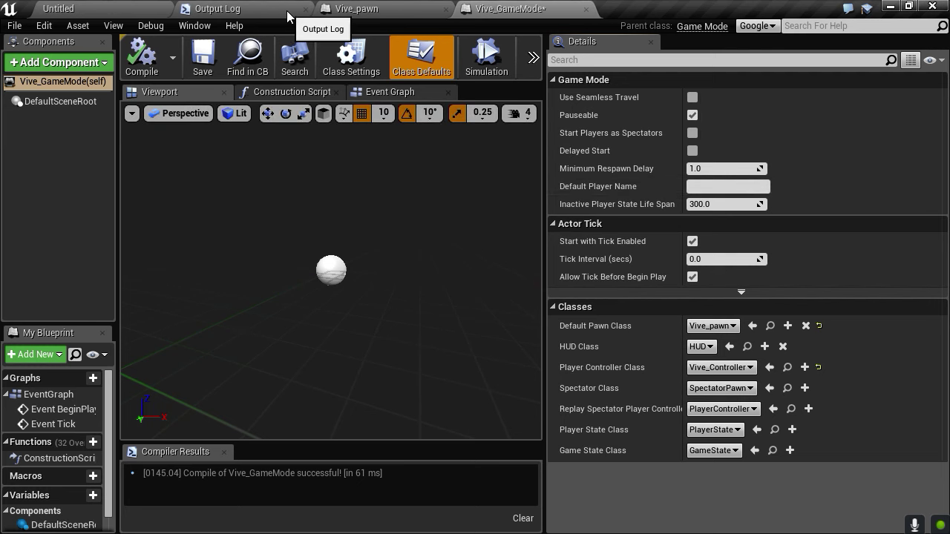
Step: Return to the Untitled level, play it briefly in the viewport, and stop the session
left_click(107, 14)
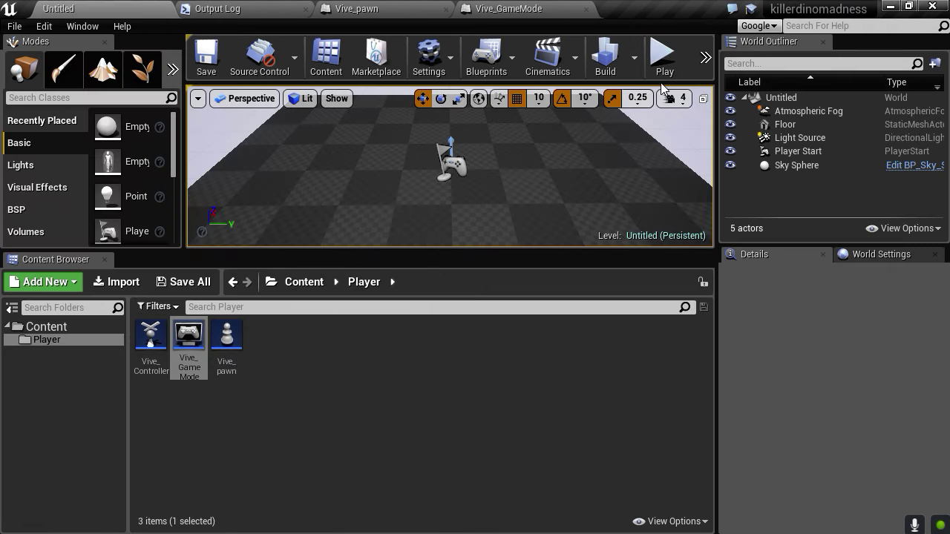
left_click(663, 59)
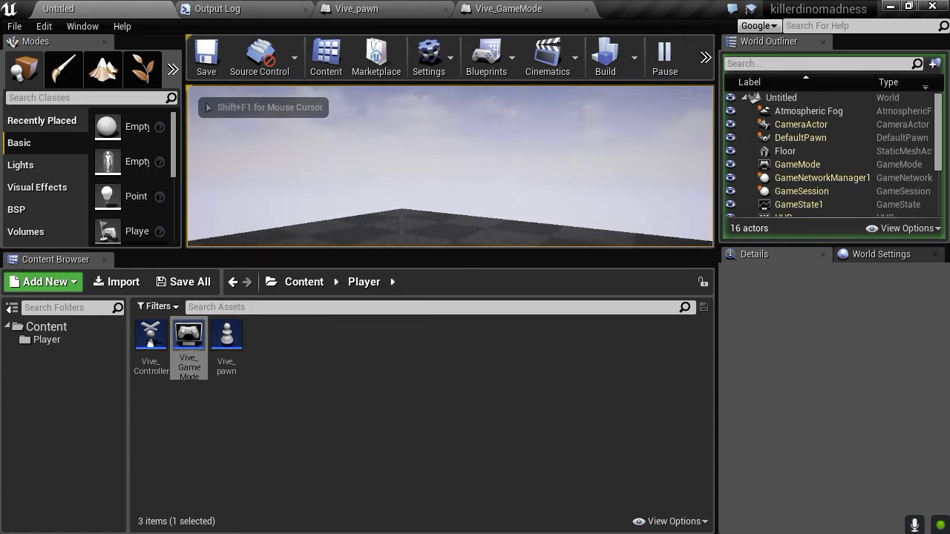
key("Escape")
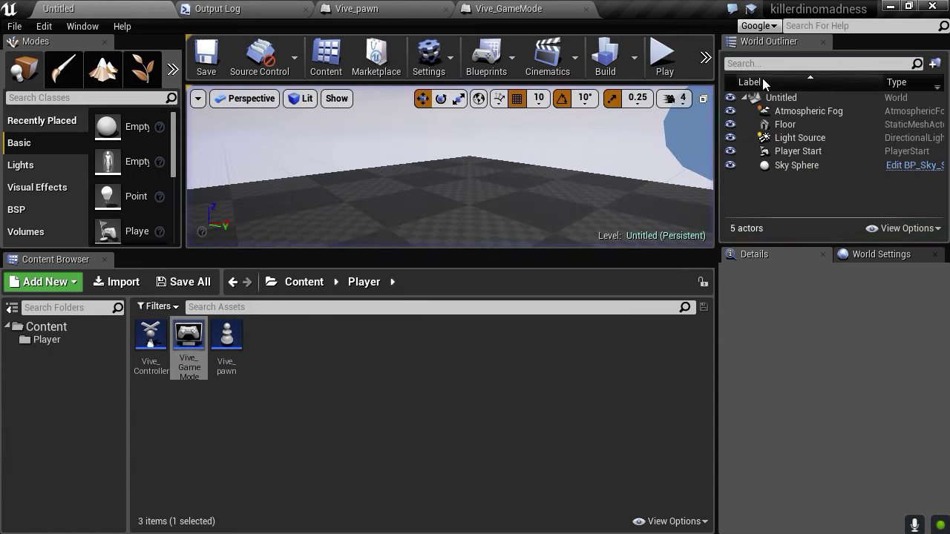
Step: Widen the toolbar area to reach the play modes, run the level in VR Preview, and close the preview
left_click_drag(716, 75, 759, 74)
left_click(703, 57)
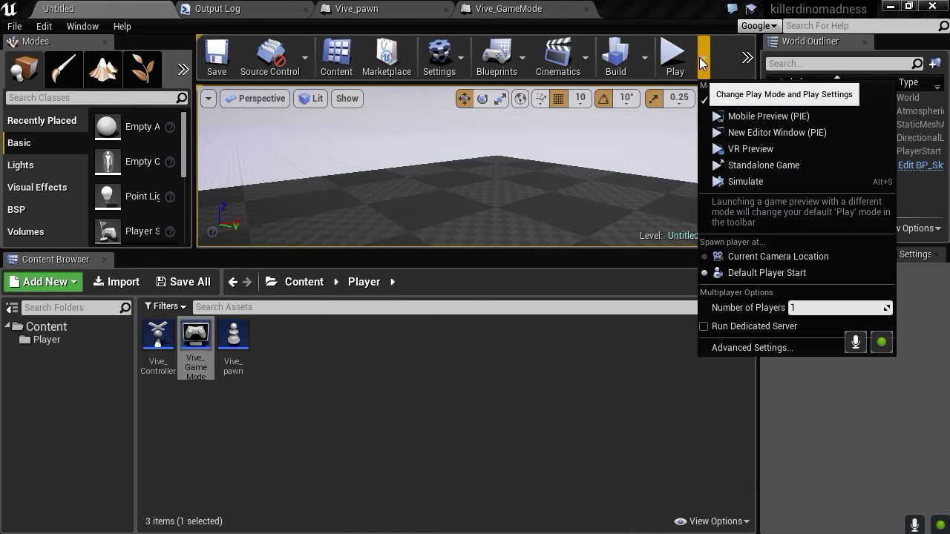
left_click(731, 149)
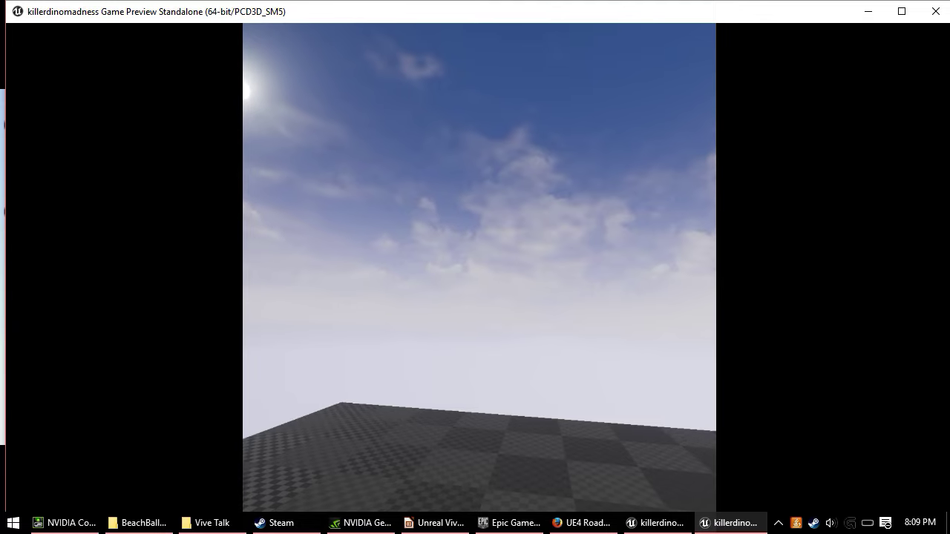
key("Escape")
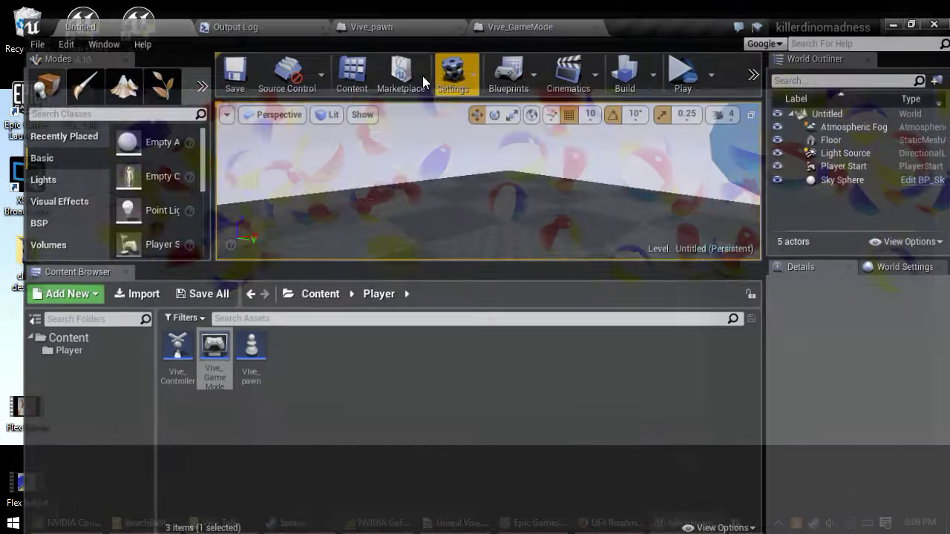
Step: Set the level's GameMode Override to Vive_GameMode in the World Settings and test it in a VR preview
left_click(894, 255)
left_click(848, 377)
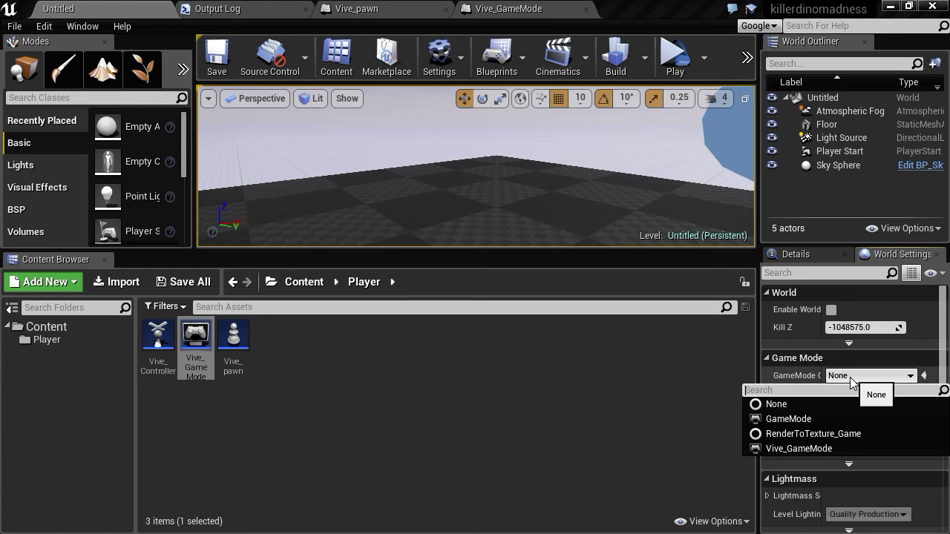
left_click(804, 450)
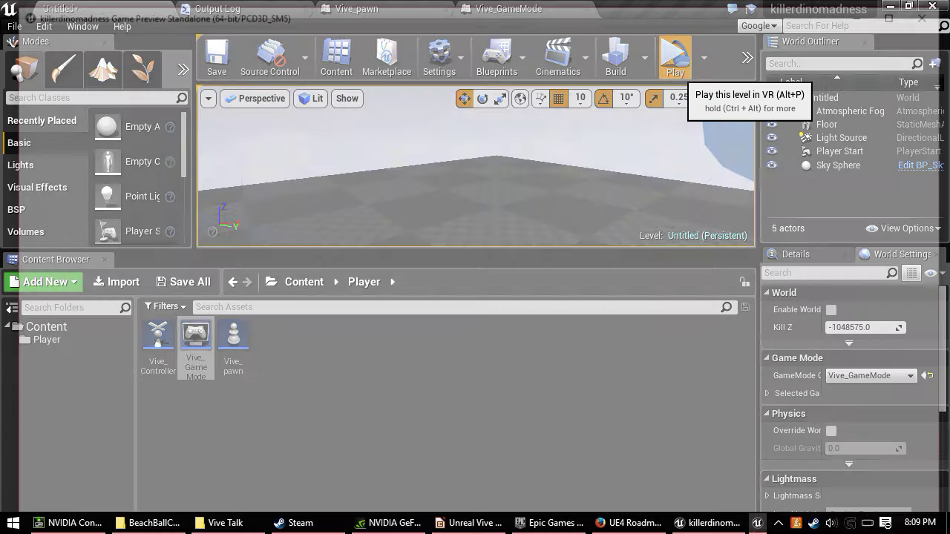
left_click(688, 78)
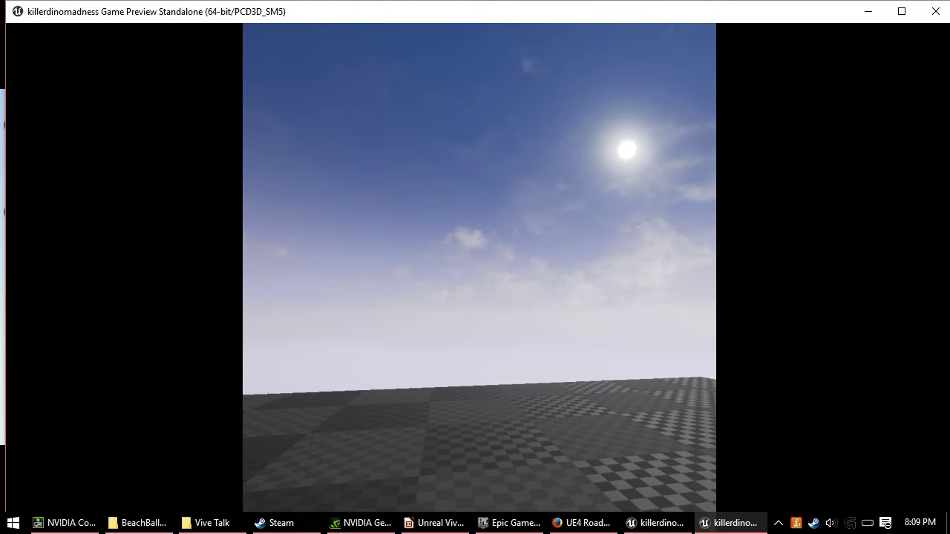
key("Escape")
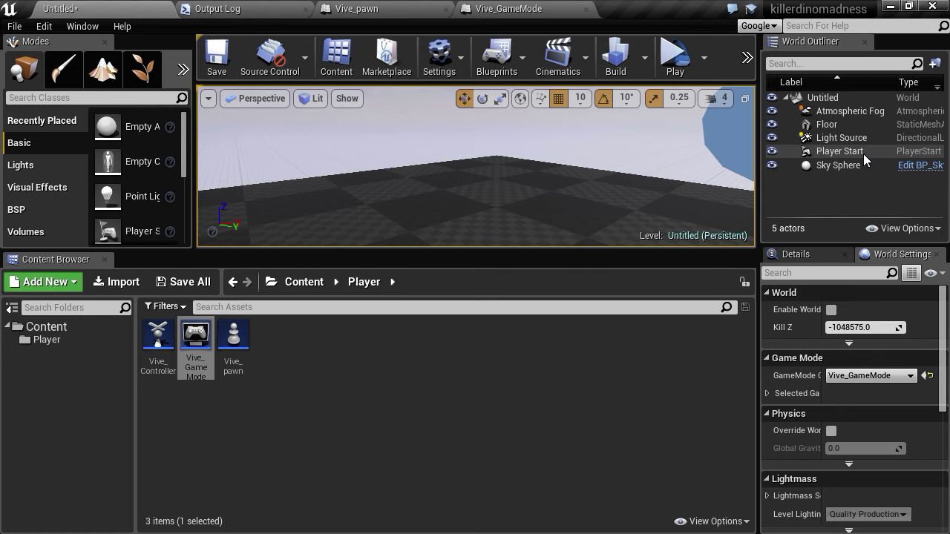
Step: Enlarge the level viewport, select the Player Start, and check its starting height in a VR preview
left_click_drag(583, 251, 583, 340)
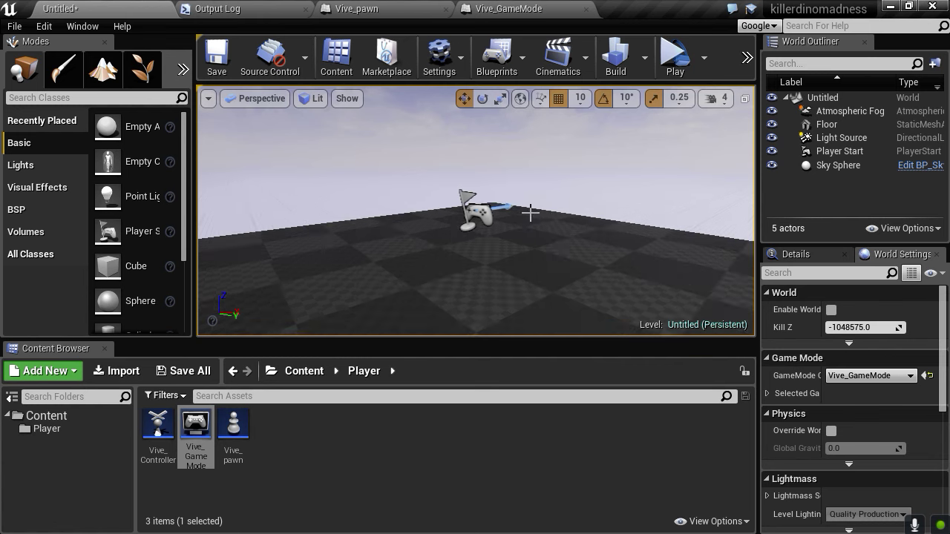
left_click(480, 207)
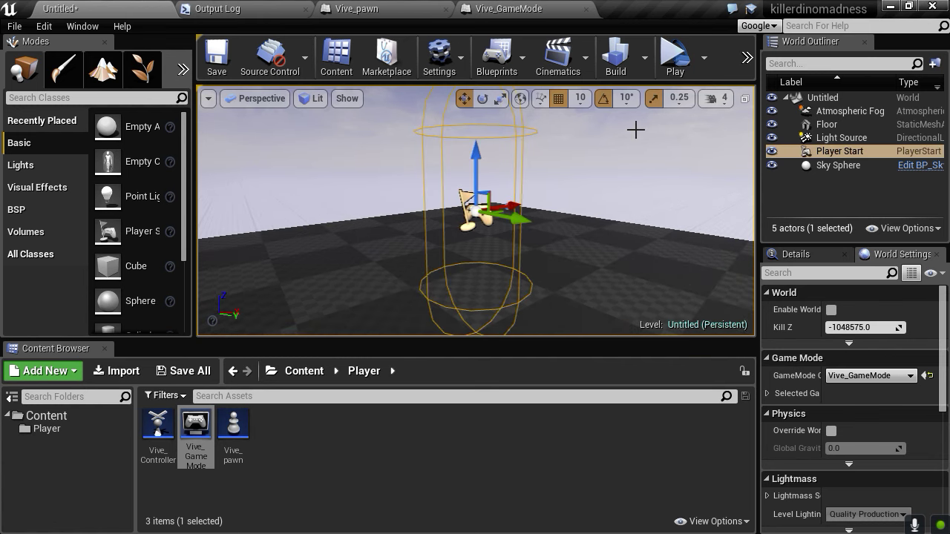
left_click(671, 54)
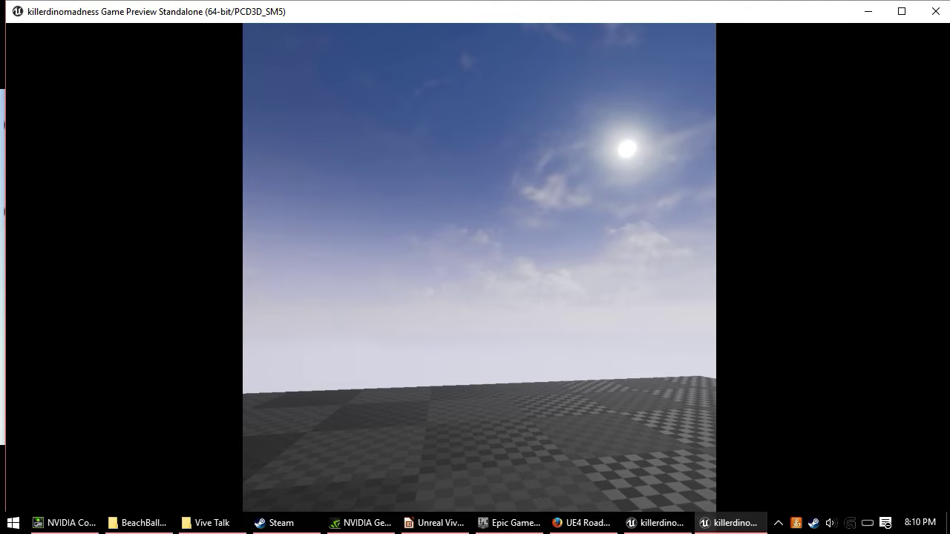
key("Escape")
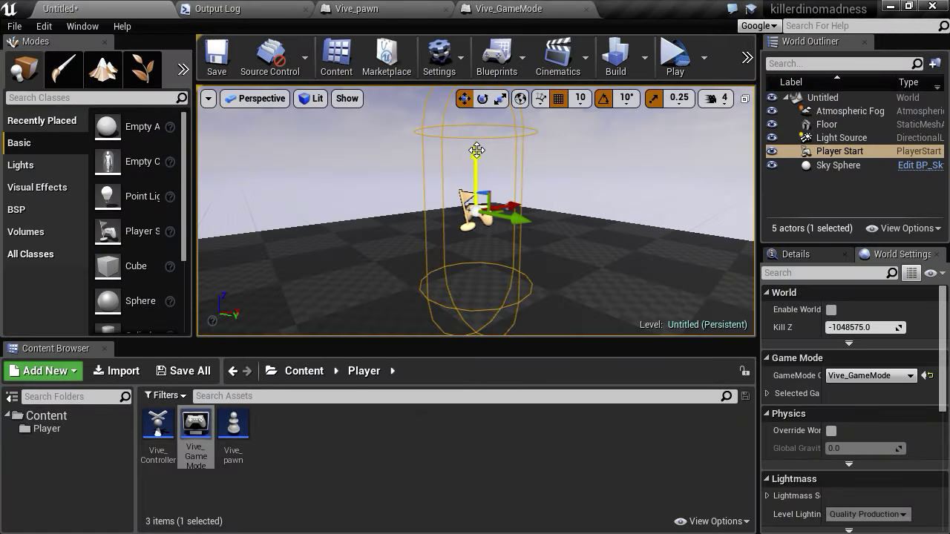
Step: Lower the Player Start onto the floor, trying a Z location of 20 cm before setting it to 22 cm
scroll(464, 217, "down", 6)
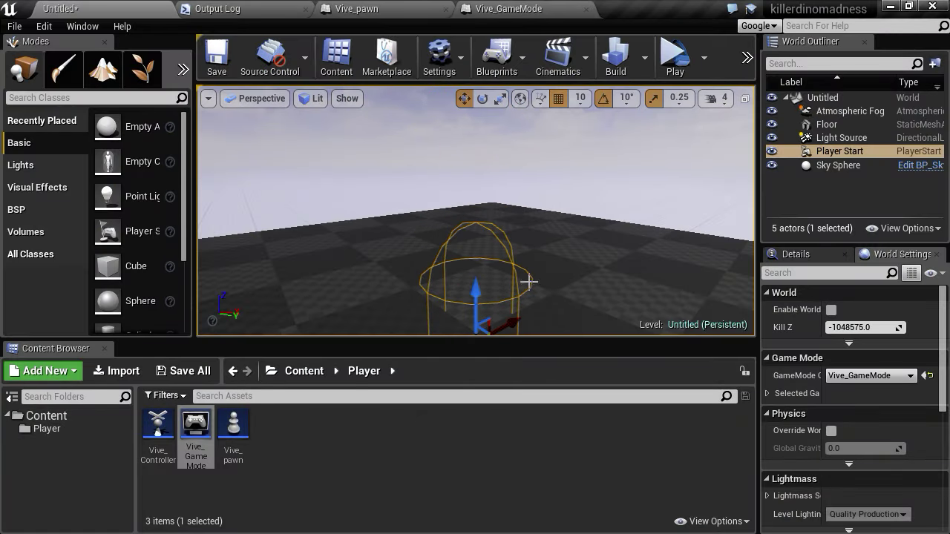
left_click_drag(480, 251, 480, 236)
left_click(814, 254)
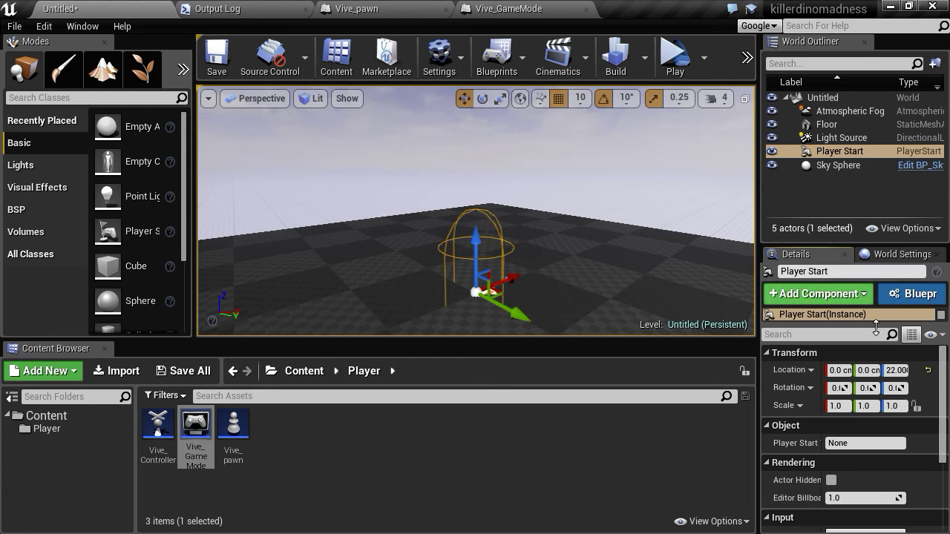
left_click(893, 369)
type("20")
key("Return")
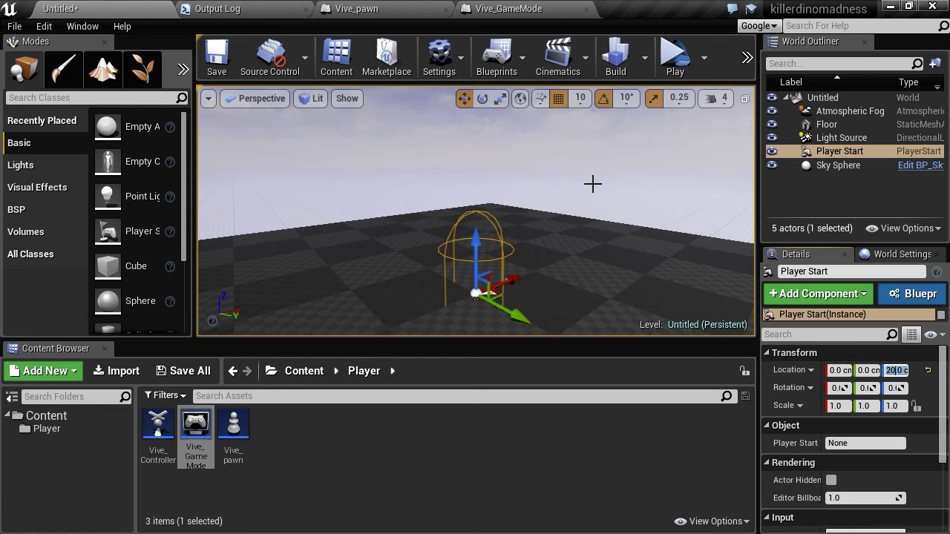
left_click(675, 46)
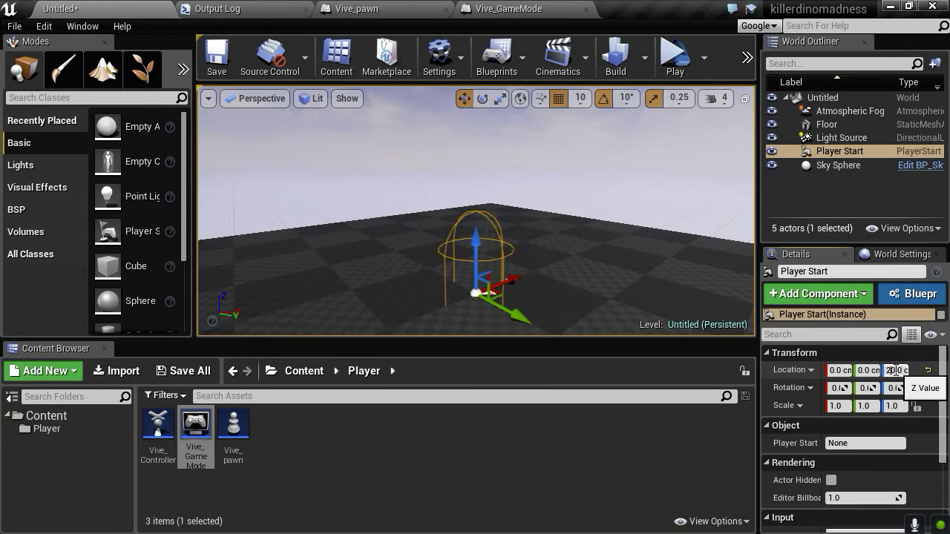
left_click(893, 369)
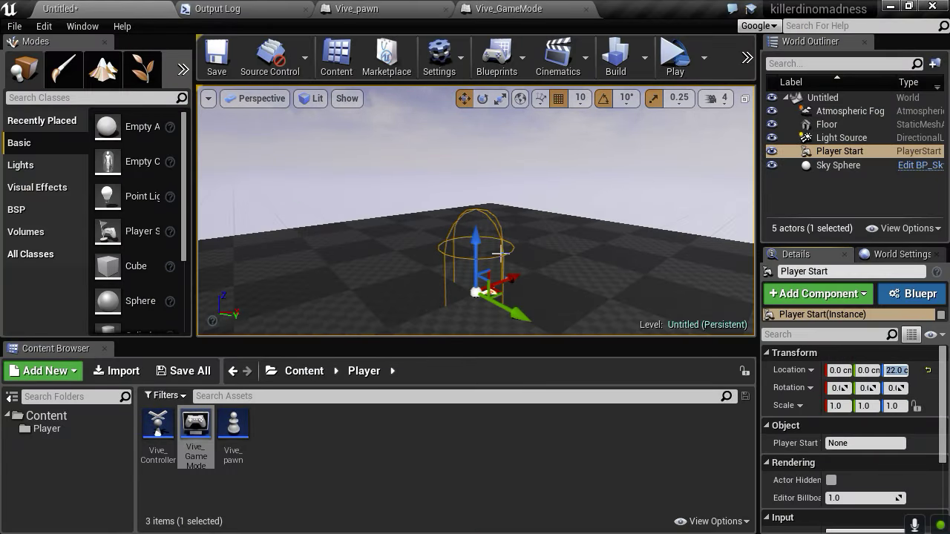
Step: Save the level in the Content folder as Super_Cool_Boss_Level
left_click(215, 51)
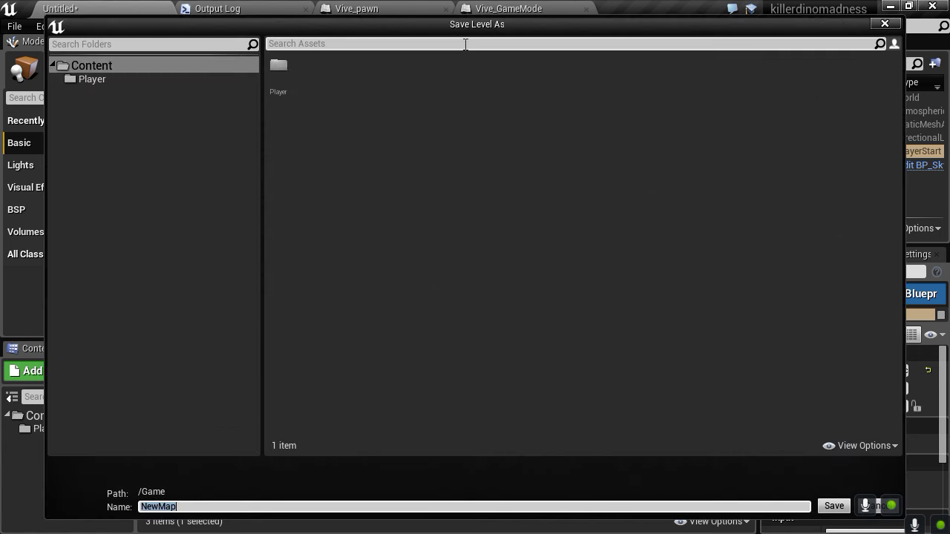
type("Super_Cool")
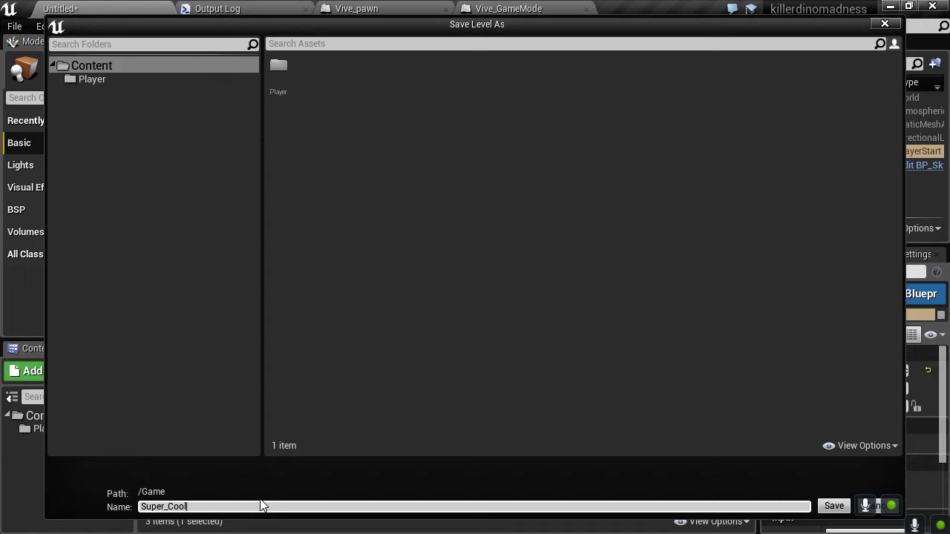
type("_Boss_")
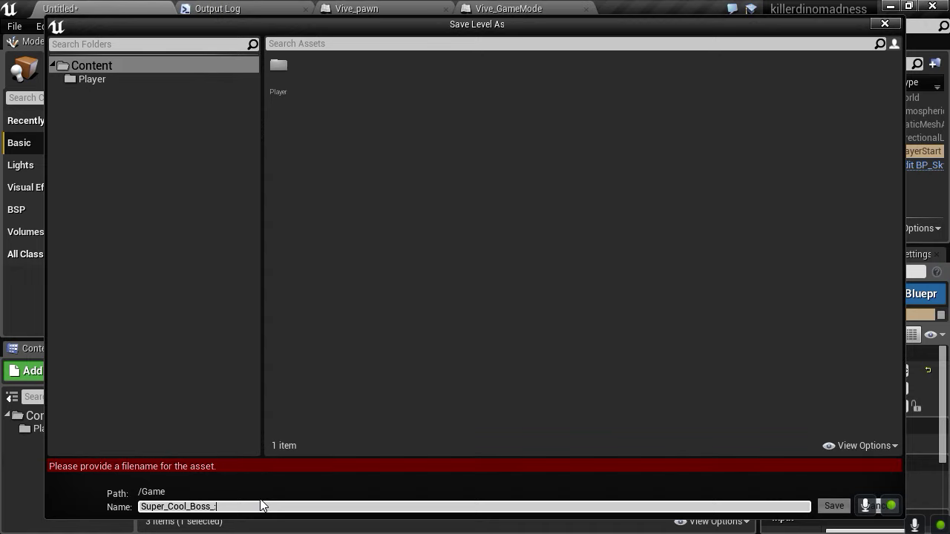
type("Level")
key("Return")
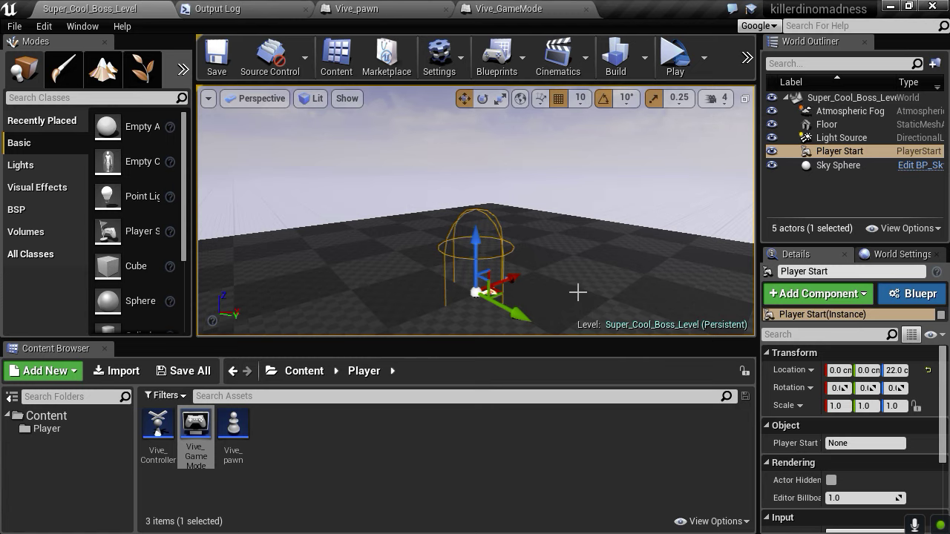
Step: Set Vive_pawn's Spawn Collision Handling Method to Always Spawn, Ignore Collisions, and save and compile the blueprint
right_click_drag(556, 286, 476, 278)
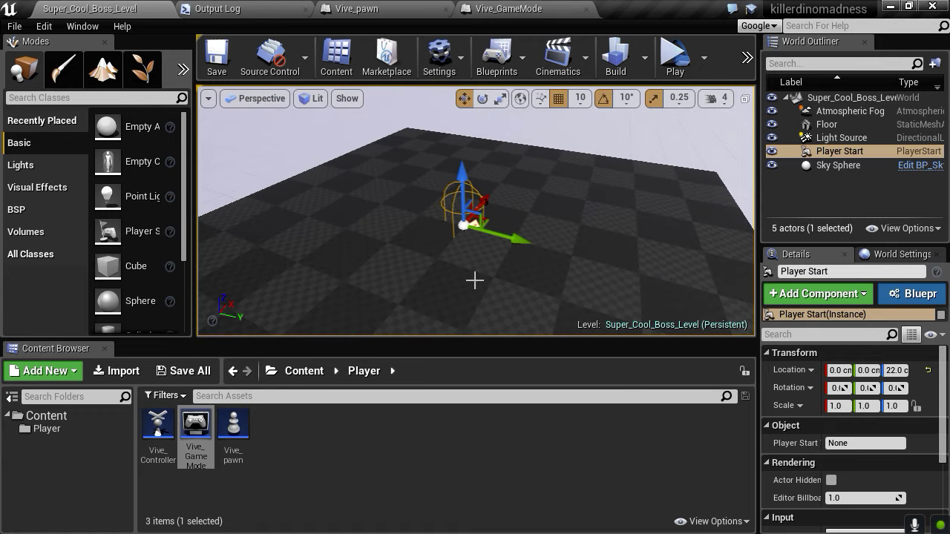
left_click(401, 8)
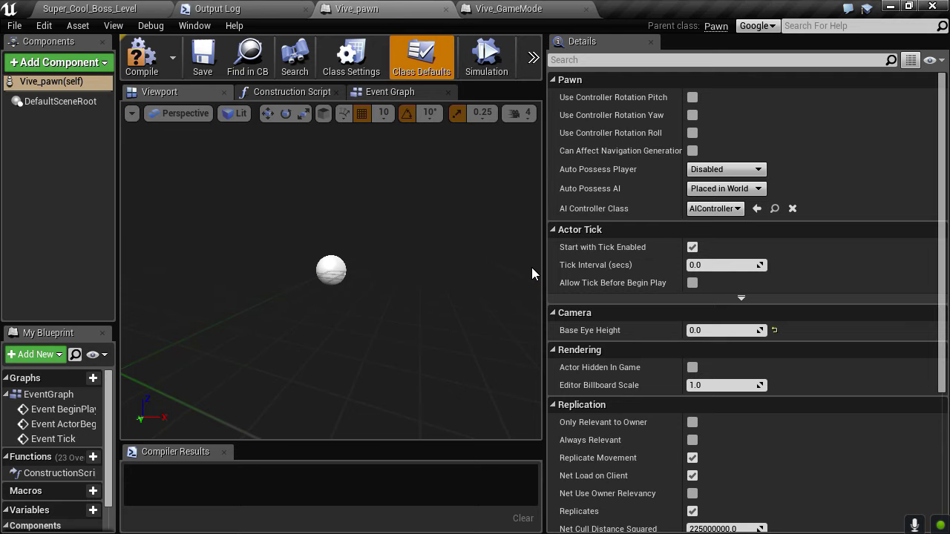
scroll(791, 273, "down", 5)
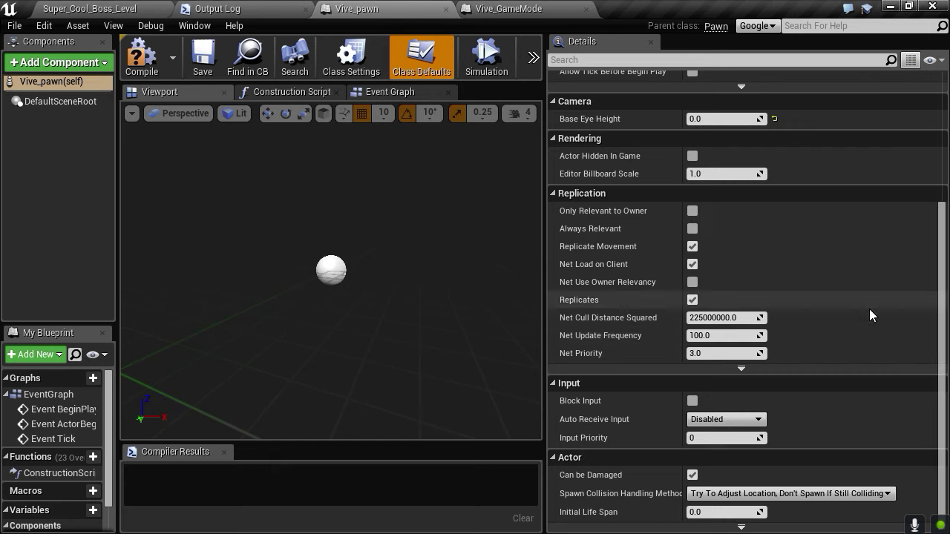
left_click(809, 495)
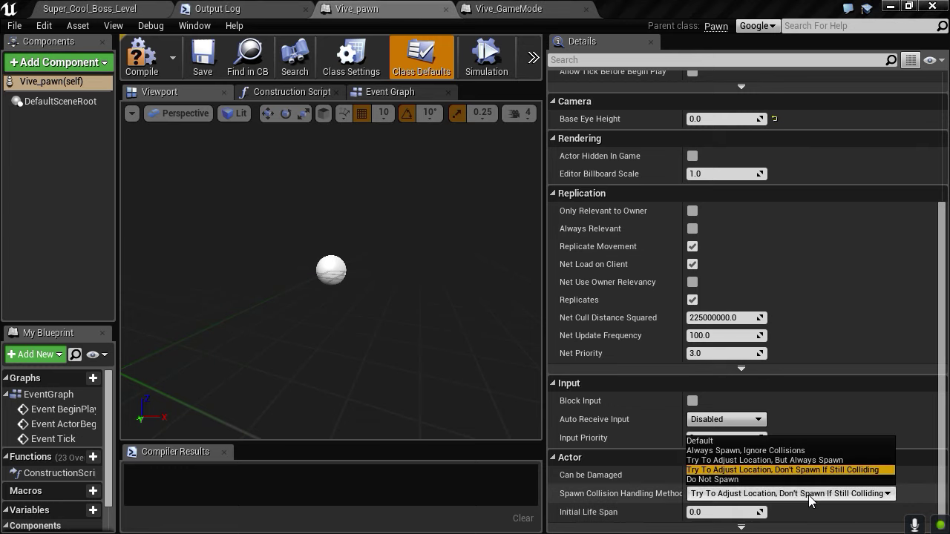
left_click(809, 494)
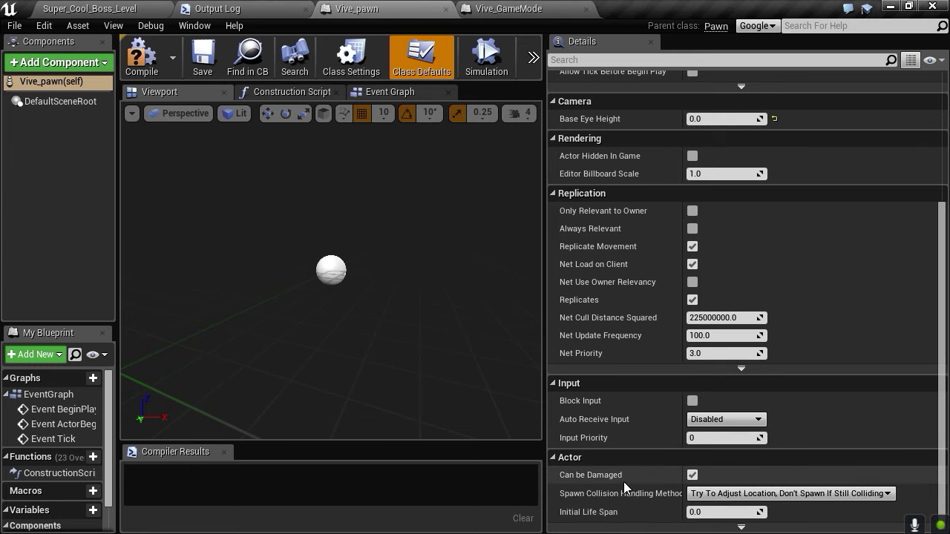
left_click_drag(684, 475, 707, 474)
left_click(809, 493)
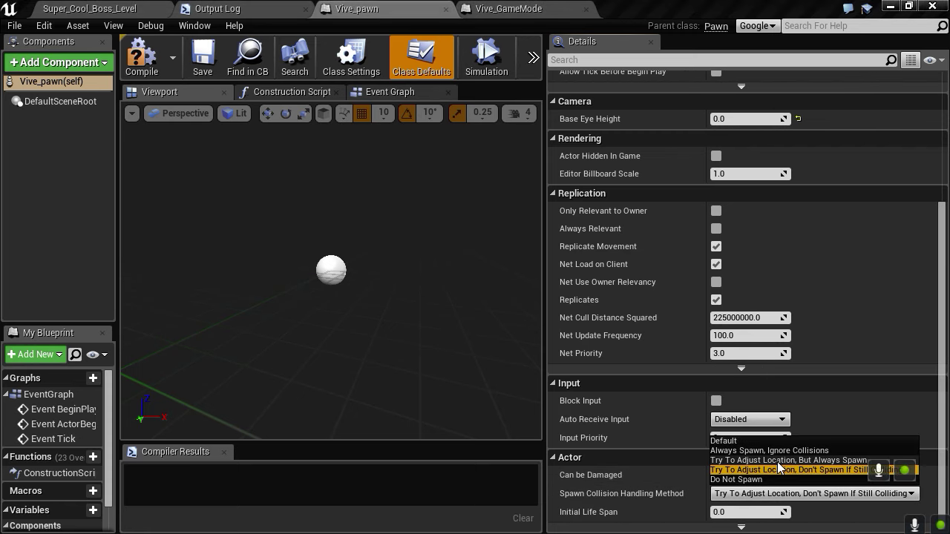
left_click(803, 450)
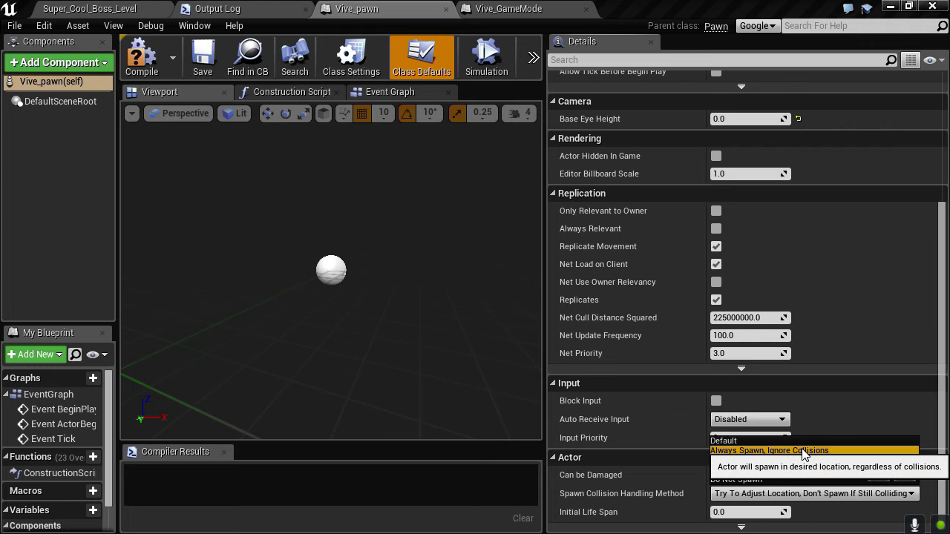
left_click(804, 451)
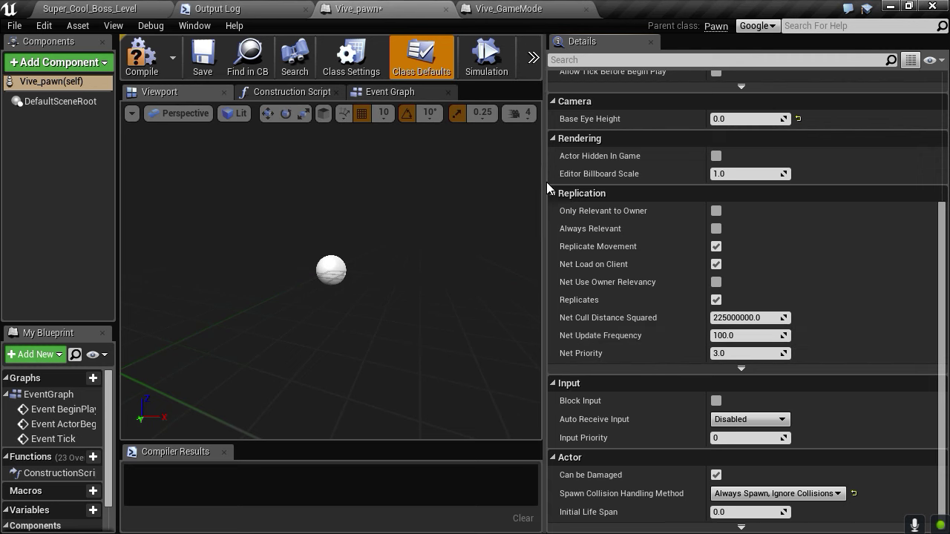
key("ctrl+s")
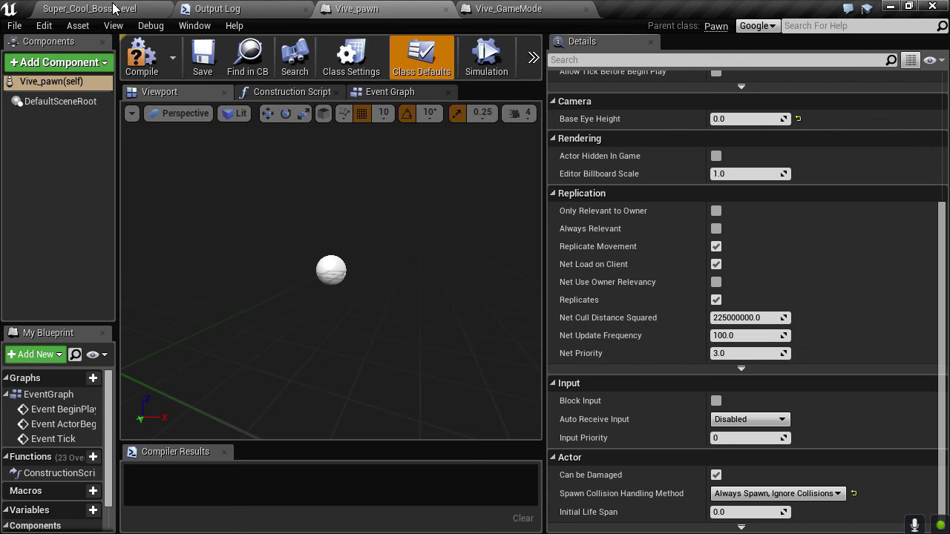
left_click(141, 58)
Step: Return to the level, launch Blender and open the recent file Dino_head.blend
left_click(89, 8)
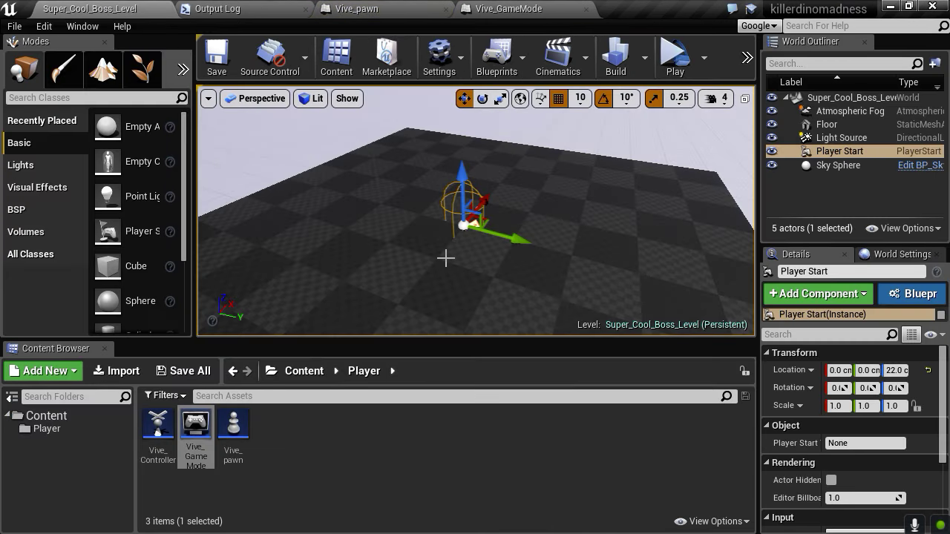
right_click_drag(388, 218, 402, 222)
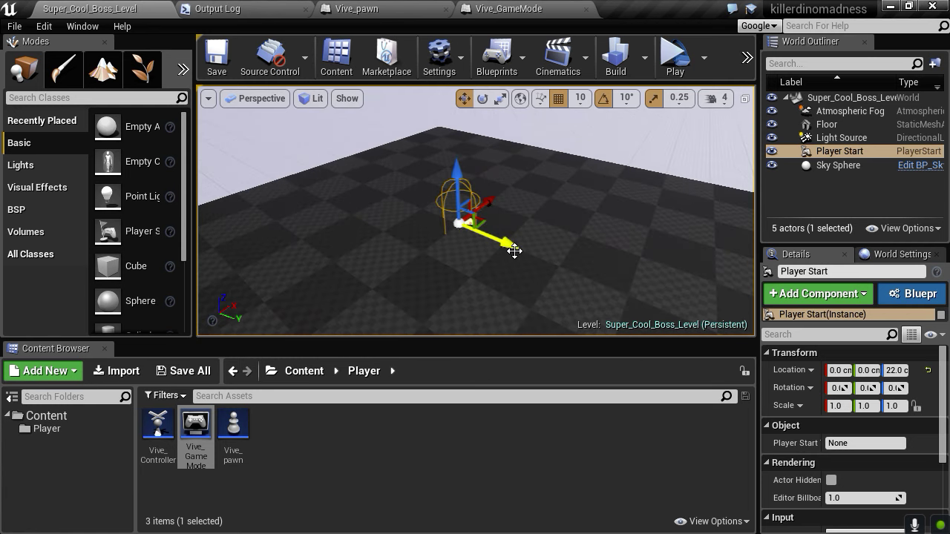
key("super")
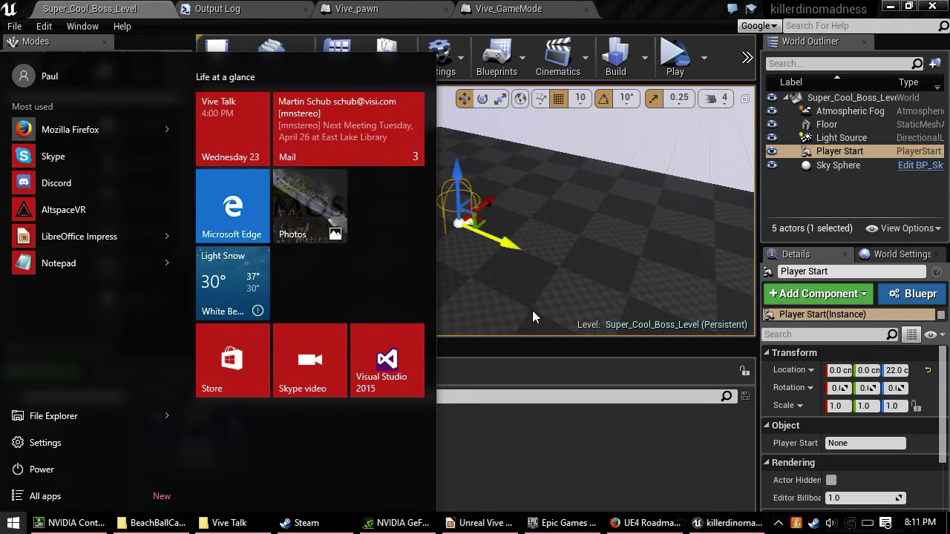
type("ble")
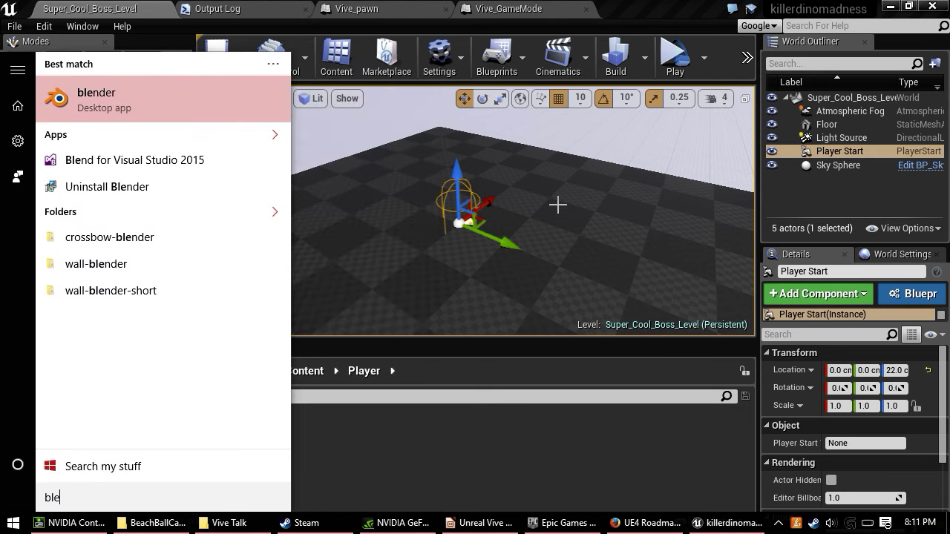
key("Return")
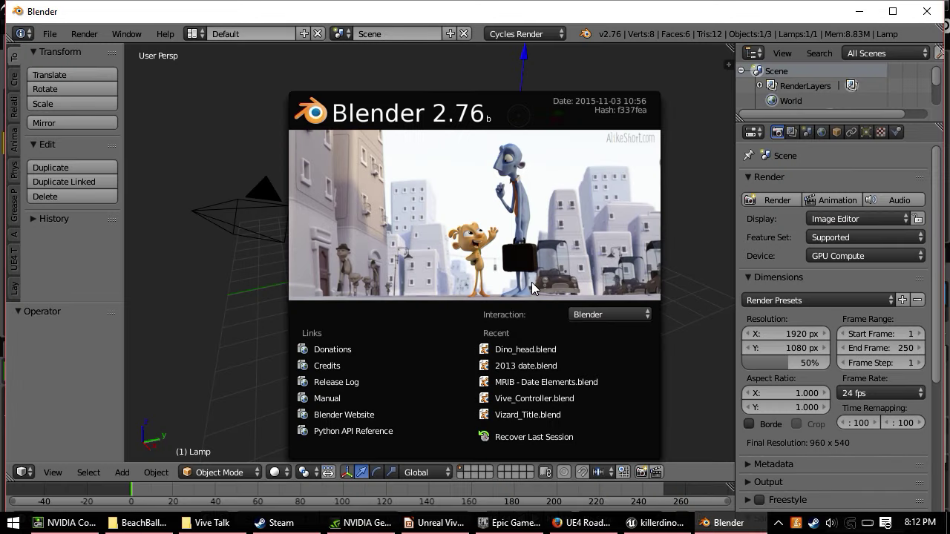
left_click(523, 349)
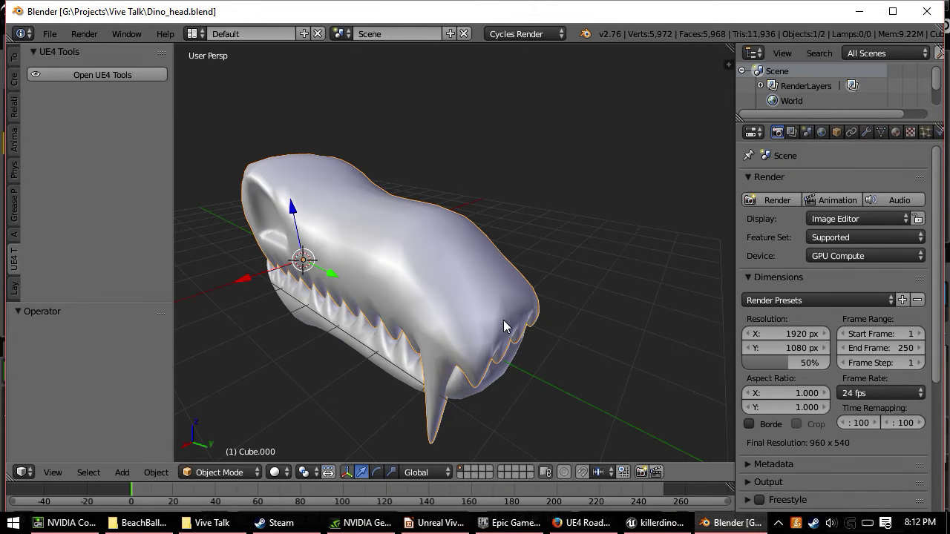
Step: Select the dinosaur's lower jaw and rotate it to close the mouth
right_click(407, 340)
middle_click_drag(524, 296, 592, 273)
key("r")
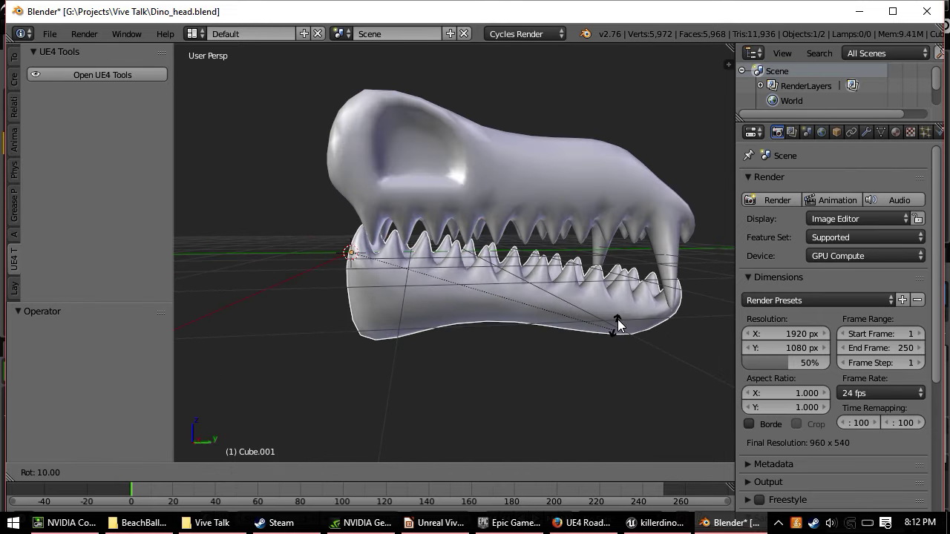
left_click(619, 324)
Step: Add the upper skull to the selection and export both parts as FBX to UE4 Assets with Pivot To Center enabled
right_click(550, 196, "shift")
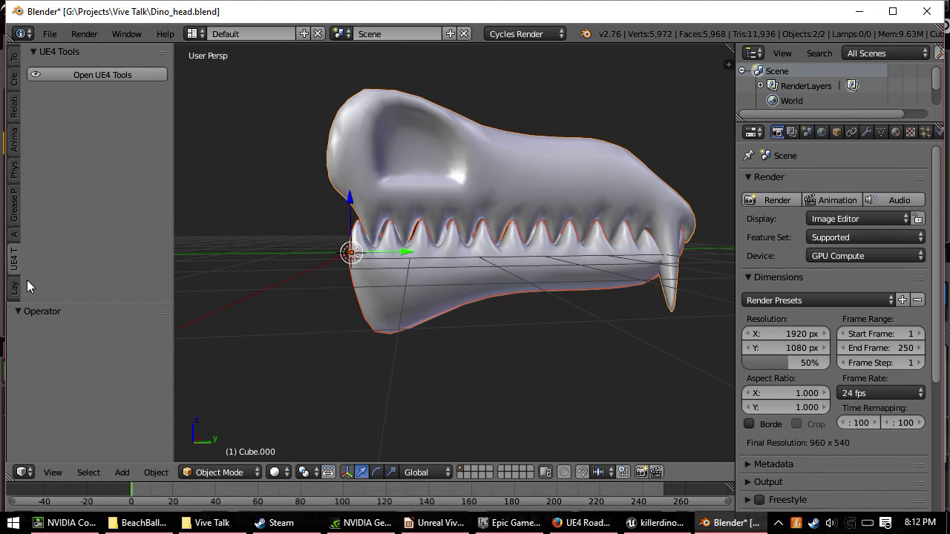
left_click(110, 76)
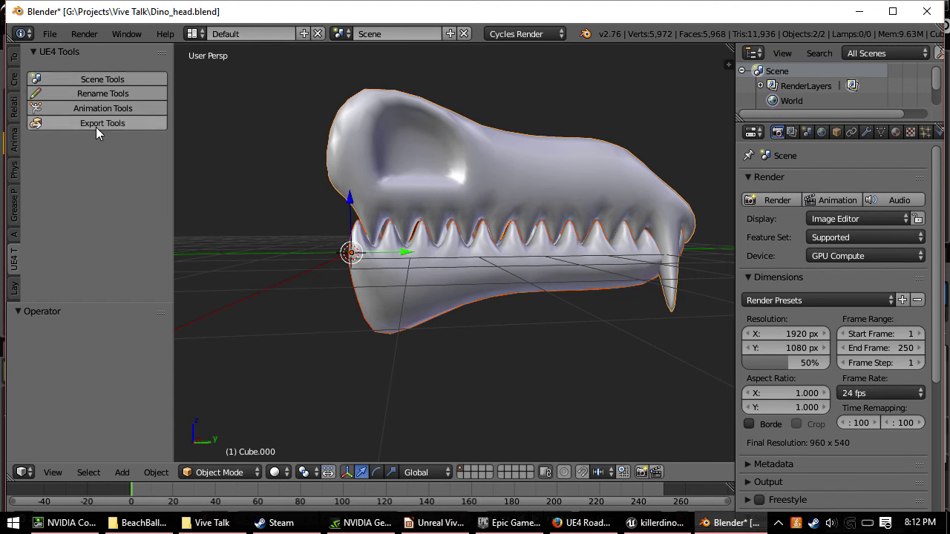
left_click(101, 119)
scroll(116, 161, "down", 4)
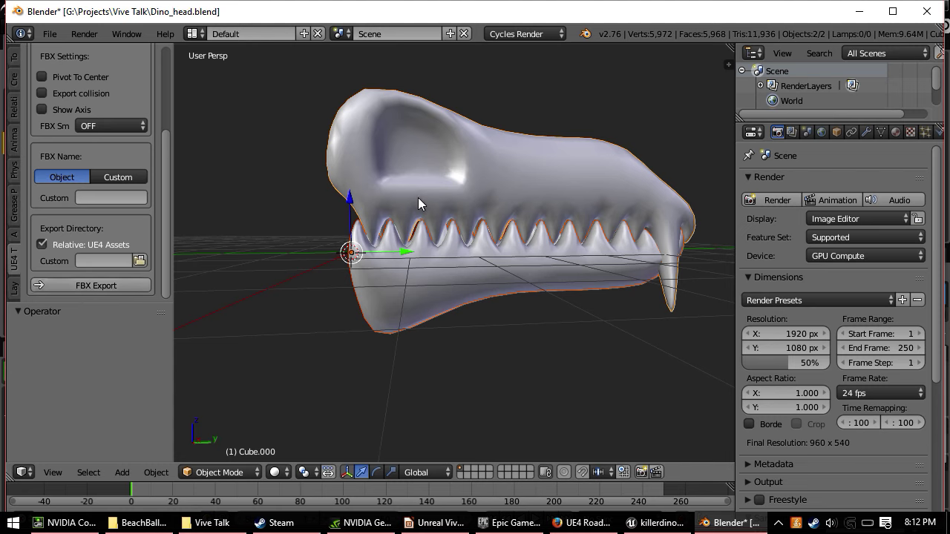
left_click(42, 77)
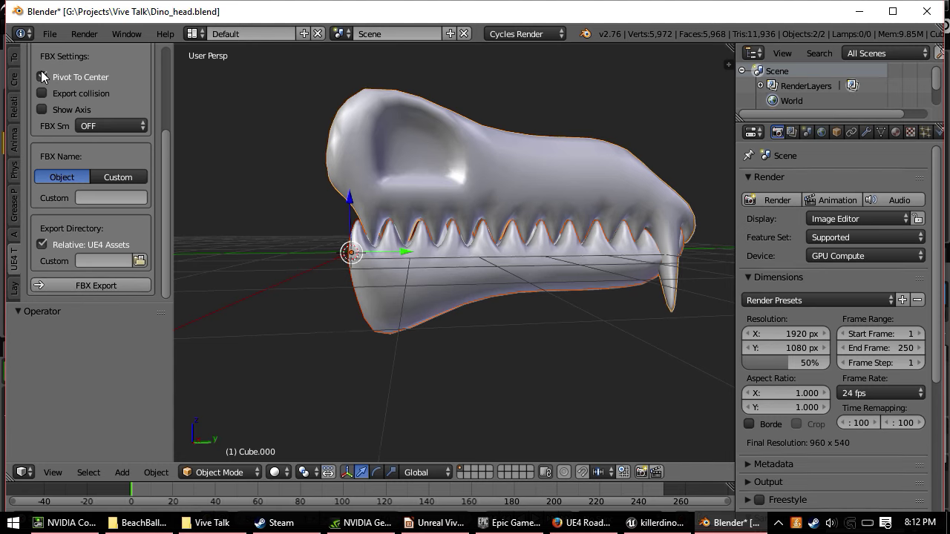
left_click(91, 285)
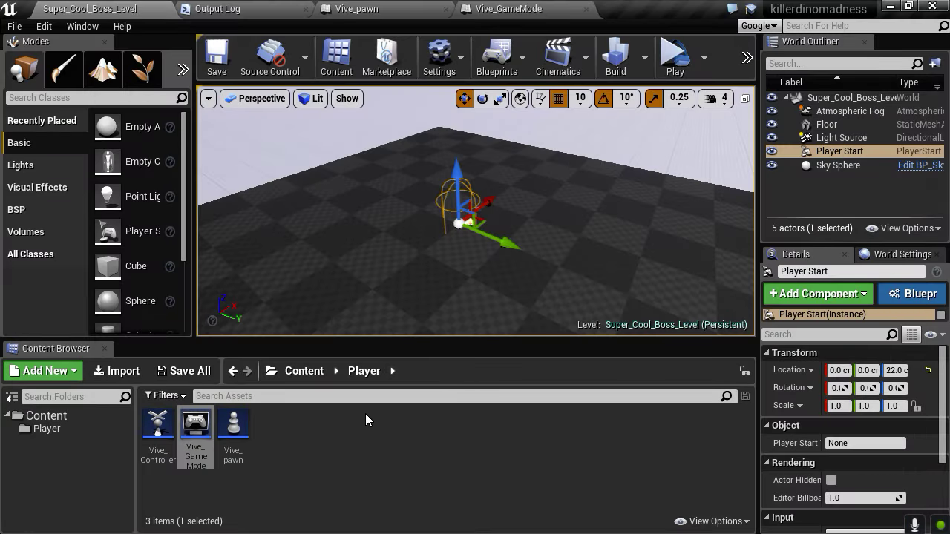
Step: Switch to Unreal Editor and import Cube.000.fbx and Cube.001.fbx from the UE4 Assets folder into Player, applying the import options to all
right_click(304, 440)
left_click(377, 261)
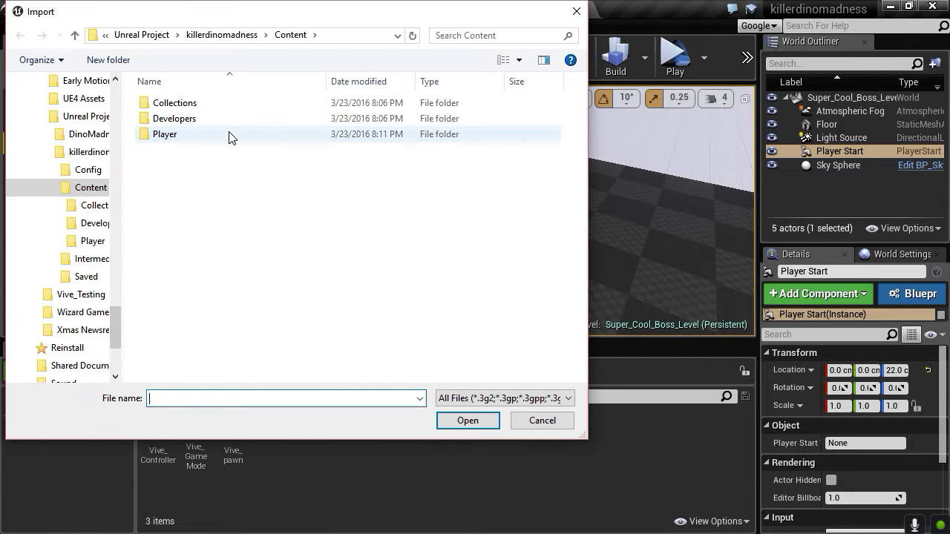
left_click(167, 34)
left_click(233, 35)
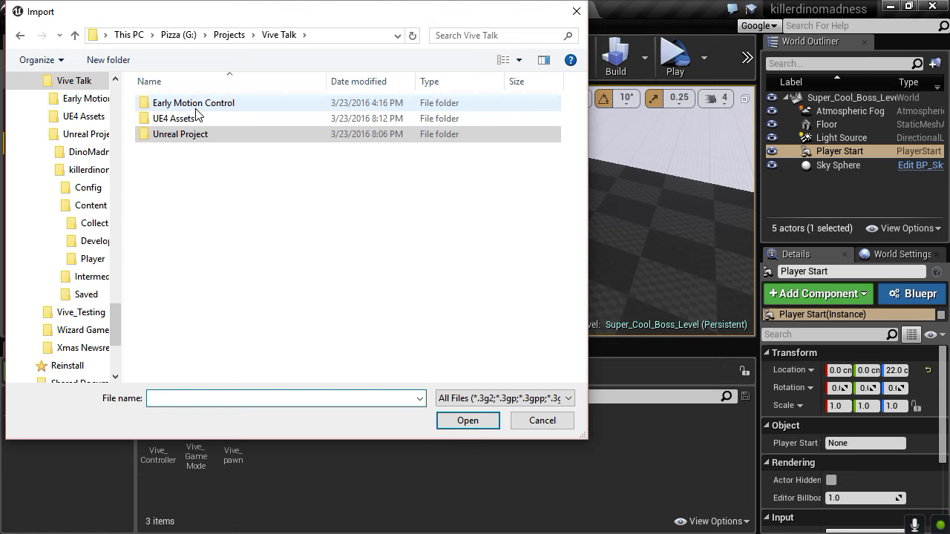
left_click(191, 133)
double_click(178, 121)
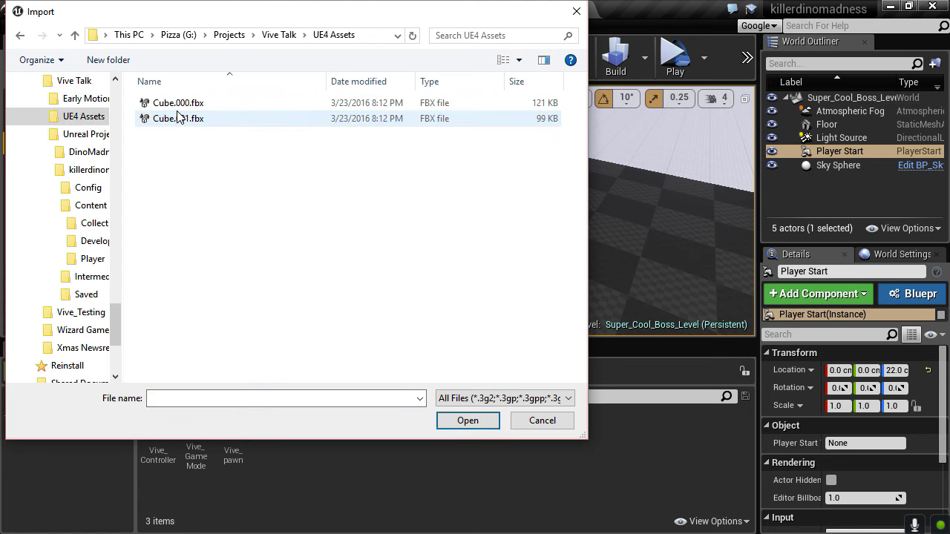
left_click(177, 120, "shift")
left_click(176, 120, "shift")
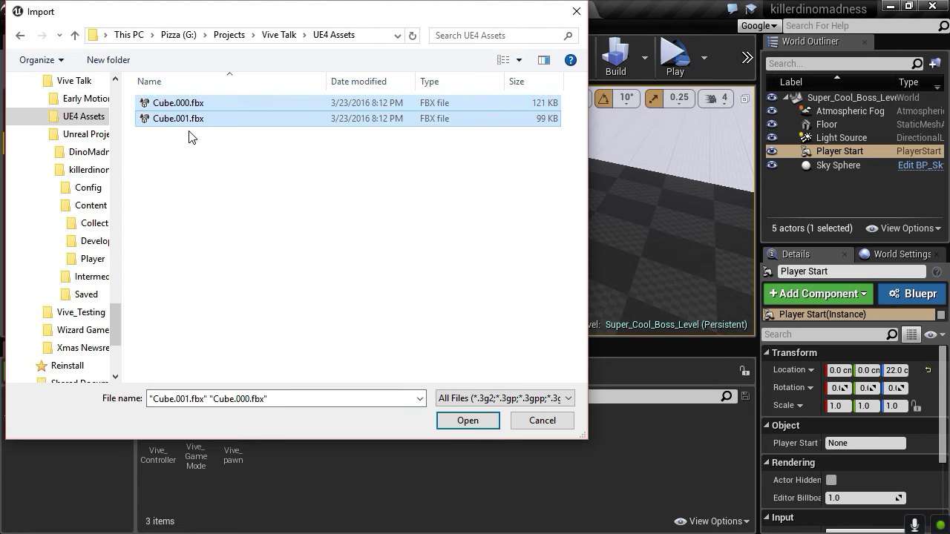
left_click(453, 421)
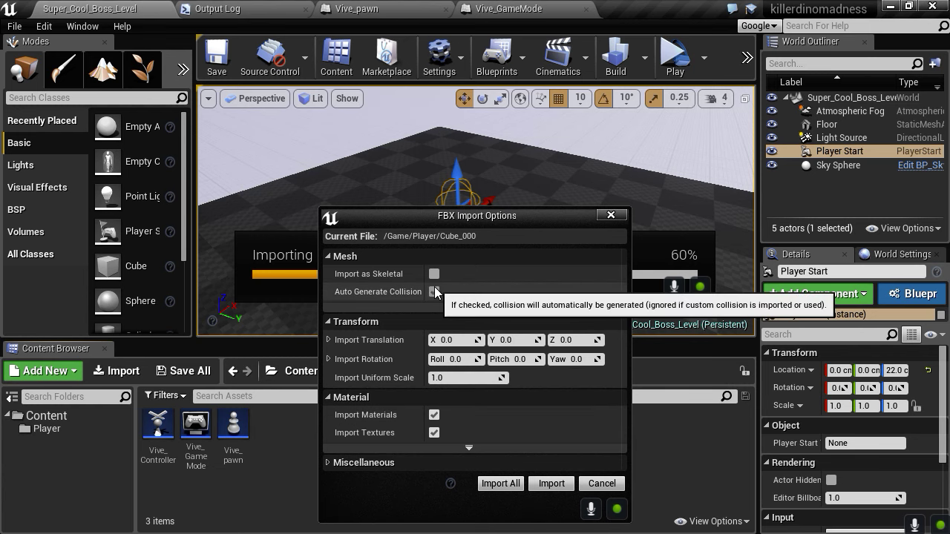
left_click(501, 483)
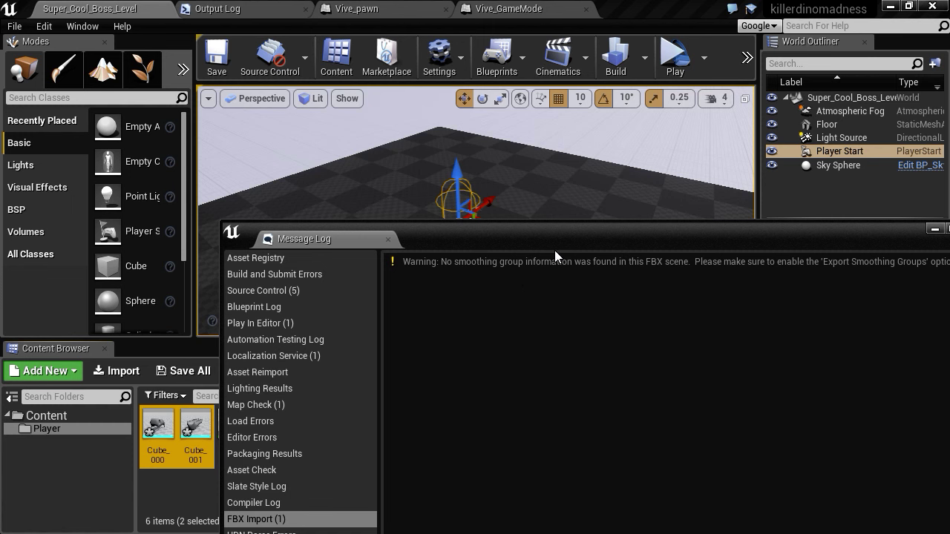
left_click_drag(617, 239, 466, 170)
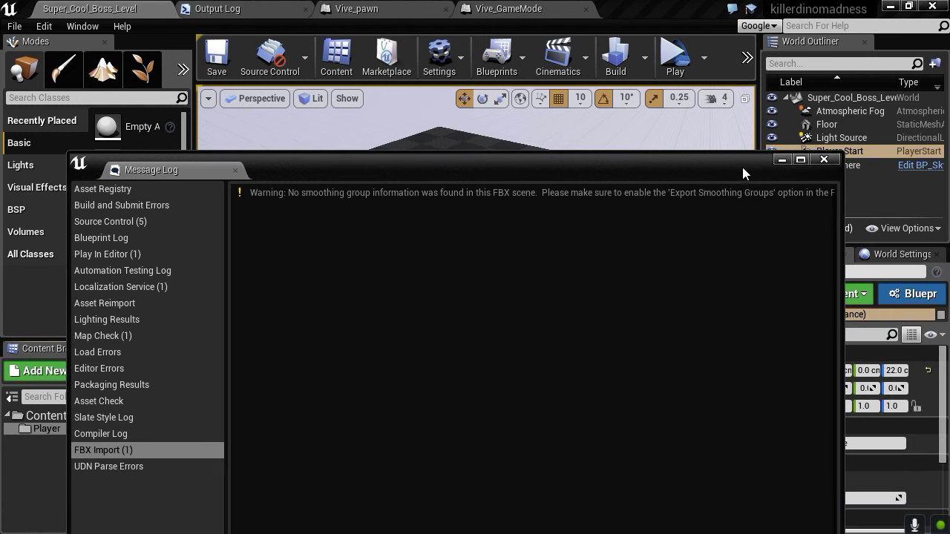
left_click(824, 159)
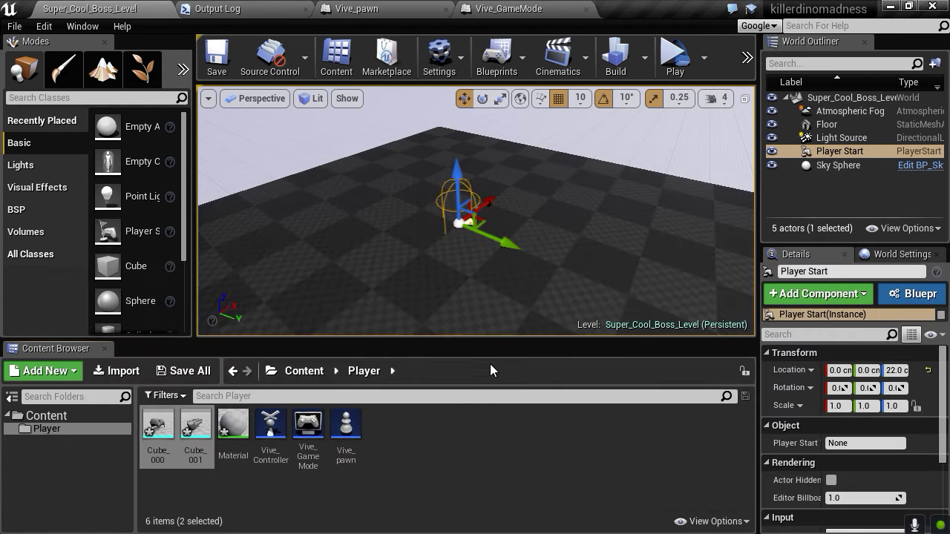
Step: Open the Cube_001 lower jaw mesh, examine its shape and collision, and close it
double_click(195, 430)
left_click_drag(392, 289, 399, 336)
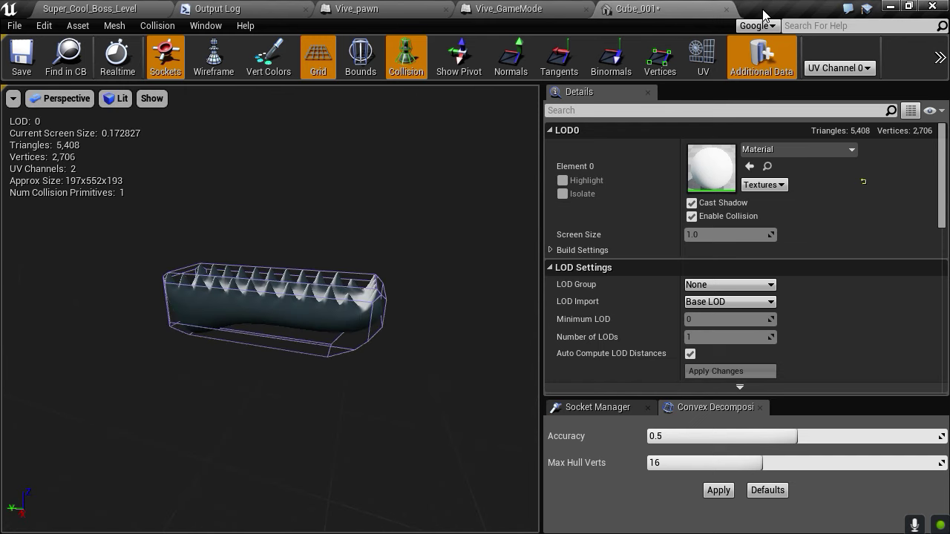
left_click(726, 9)
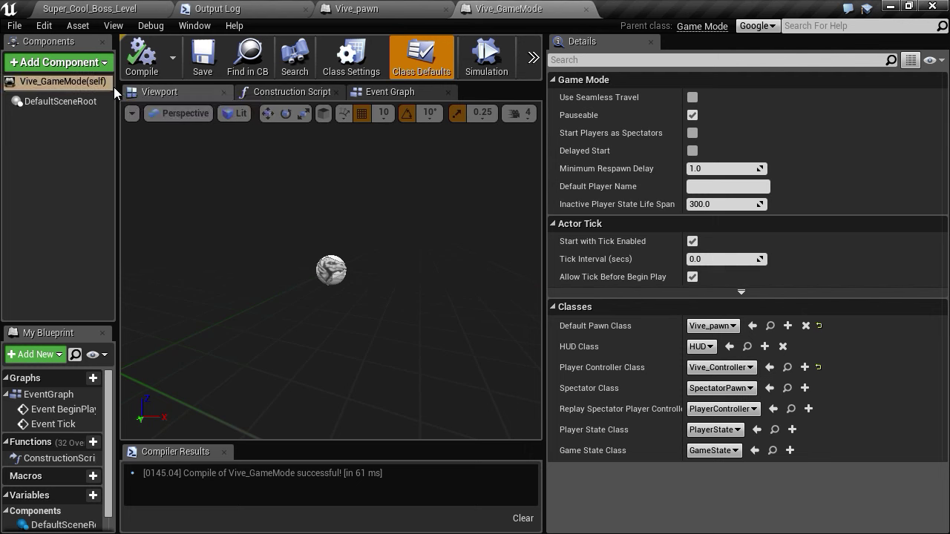
Step: Widen the Components list and add a Motion Controller component to Vive_GameMode, naming it Left
left_click_drag(115, 88, 195, 89)
left_click(112, 64)
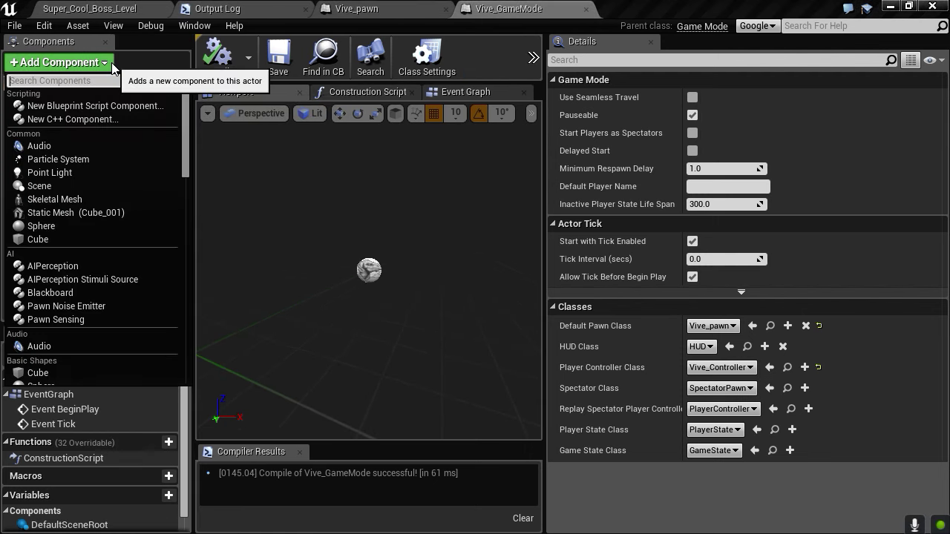
type("motion")
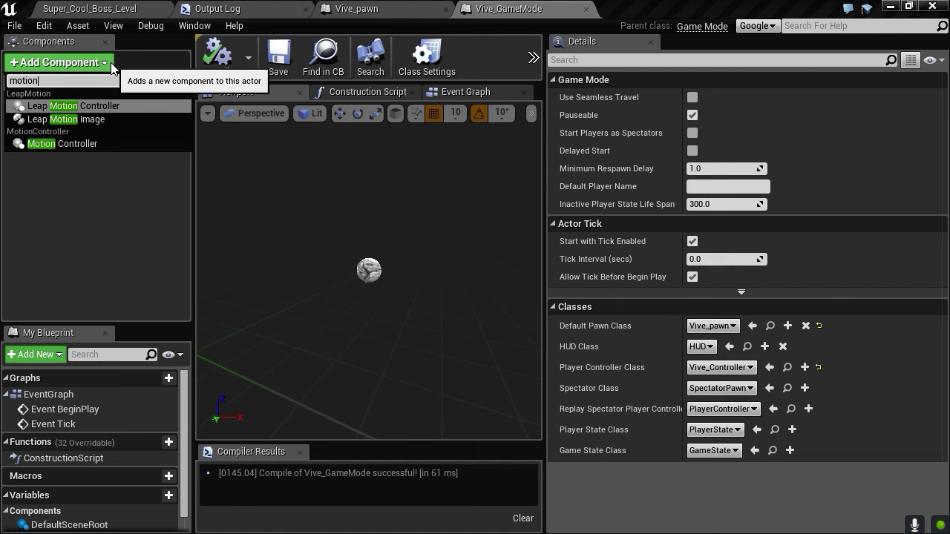
key("Down")
key("Down")
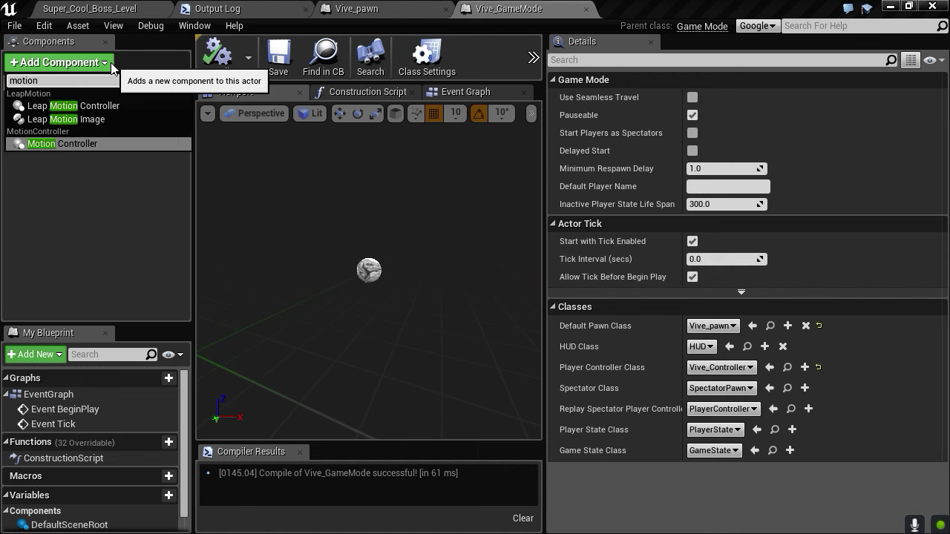
key("Return")
type("L")
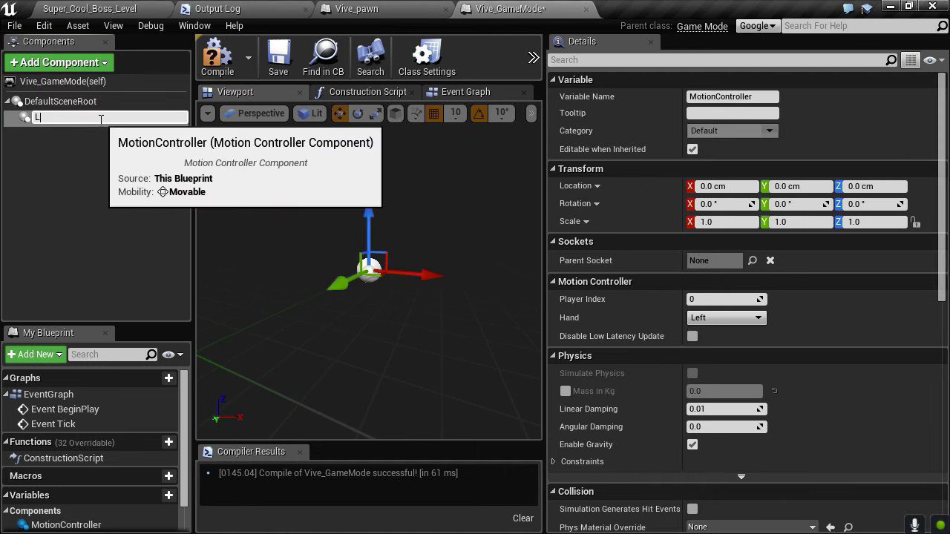
type("eft")
key("Return")
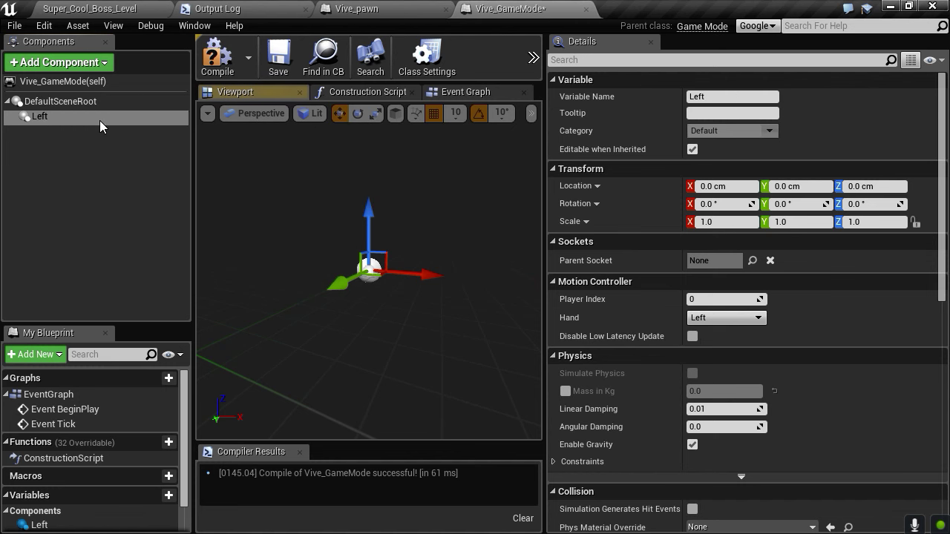
Step: Duplicate the Left motion controller as Right, set its Hand to Right, and compile the blueprint
left_click(100, 121)
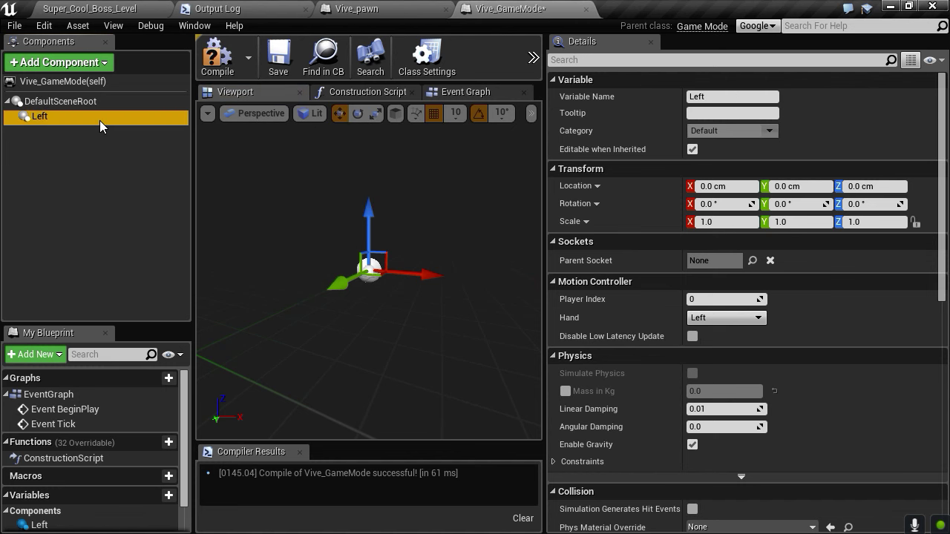
key("ctrl+w")
type("Right")
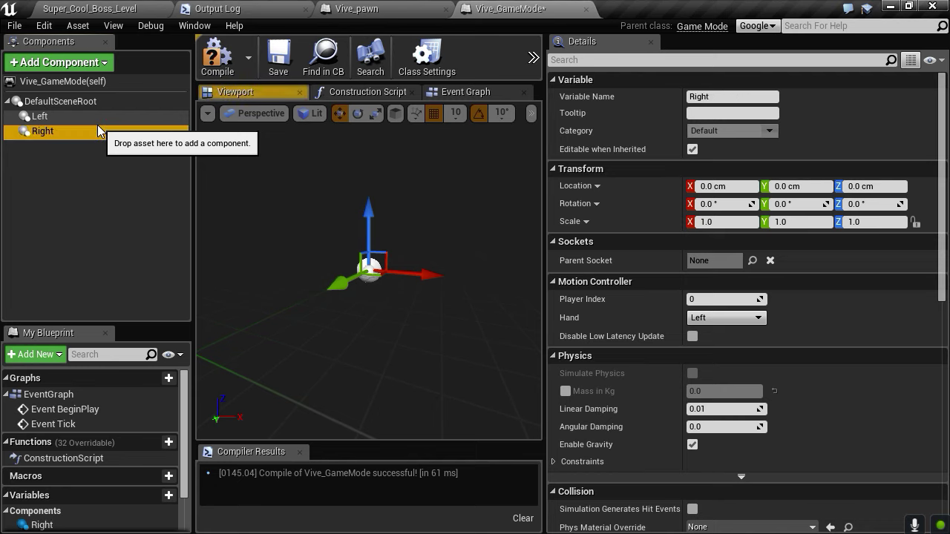
key("Return")
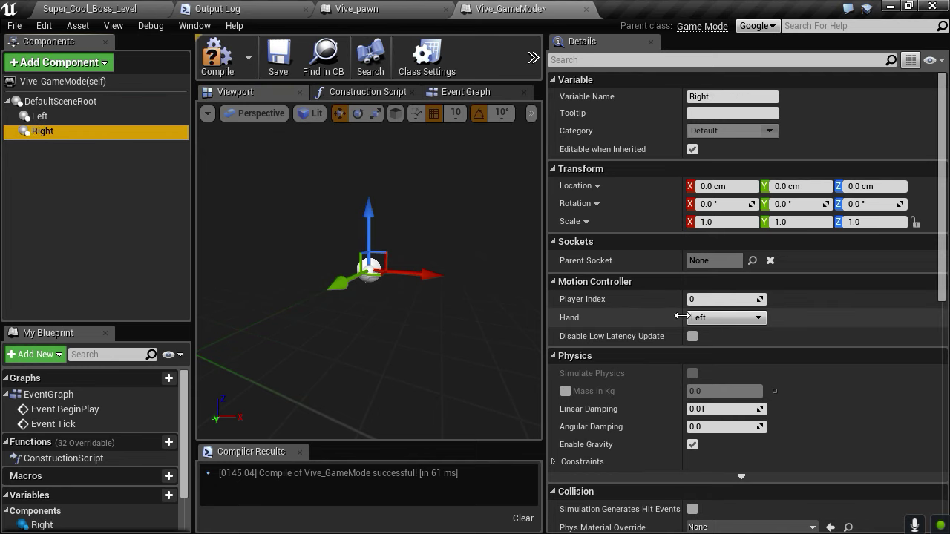
left_click(721, 317)
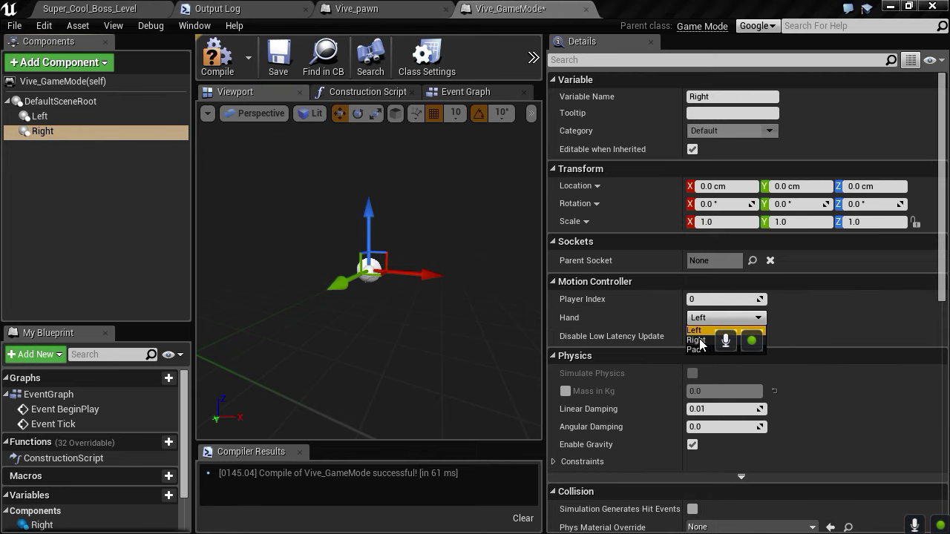
left_click(700, 340)
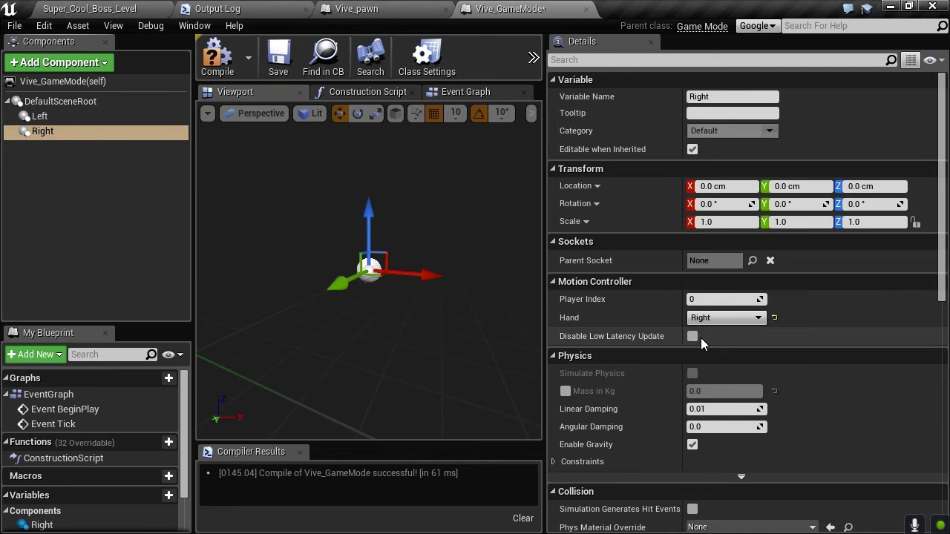
left_click(216, 58)
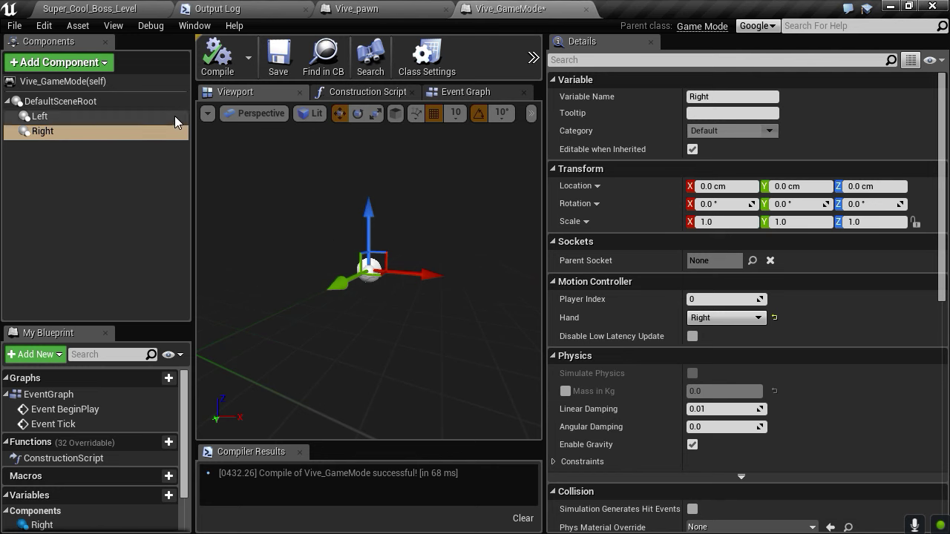
Step: Add a Static Mesh component using Cube_001 and parent it to the Left motion controller
left_click(118, 116)
left_click(100, 66)
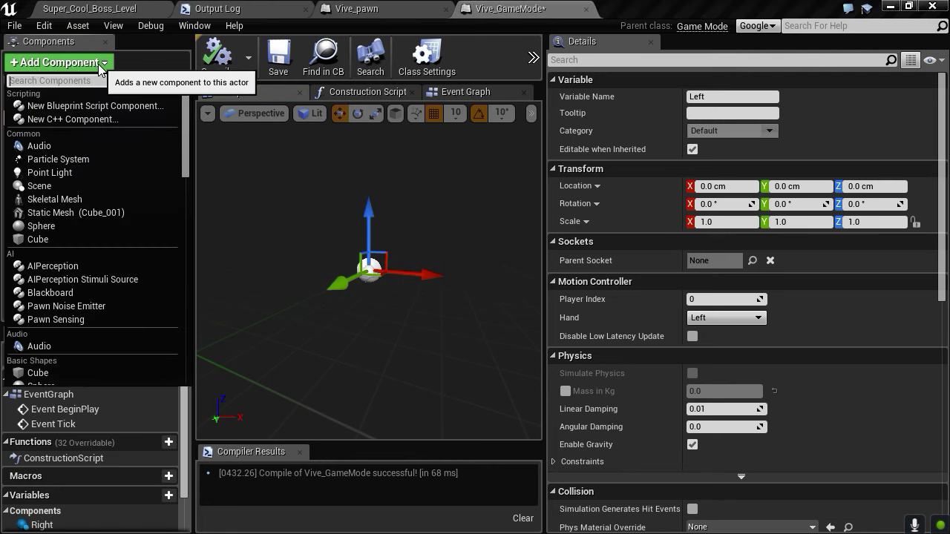
type("stat")
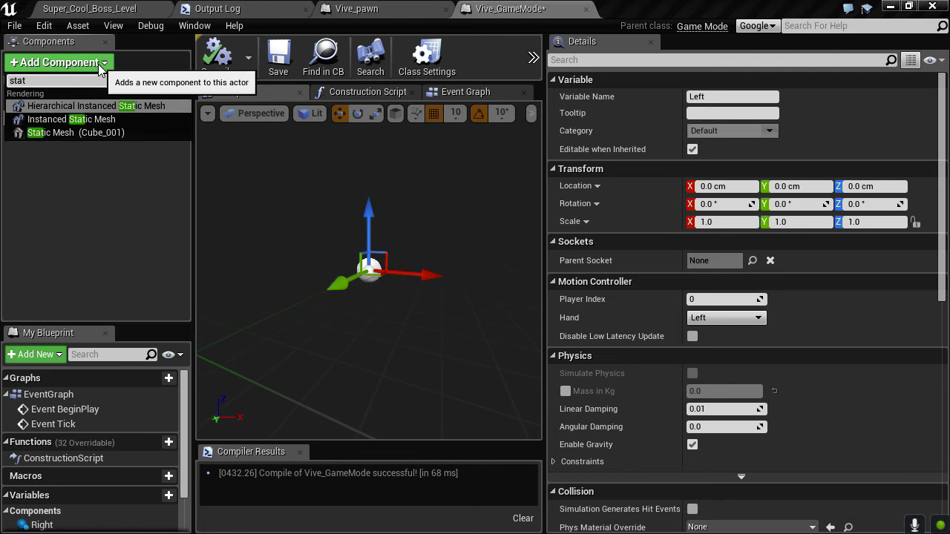
key("Down")
key("Down")
key("Return")
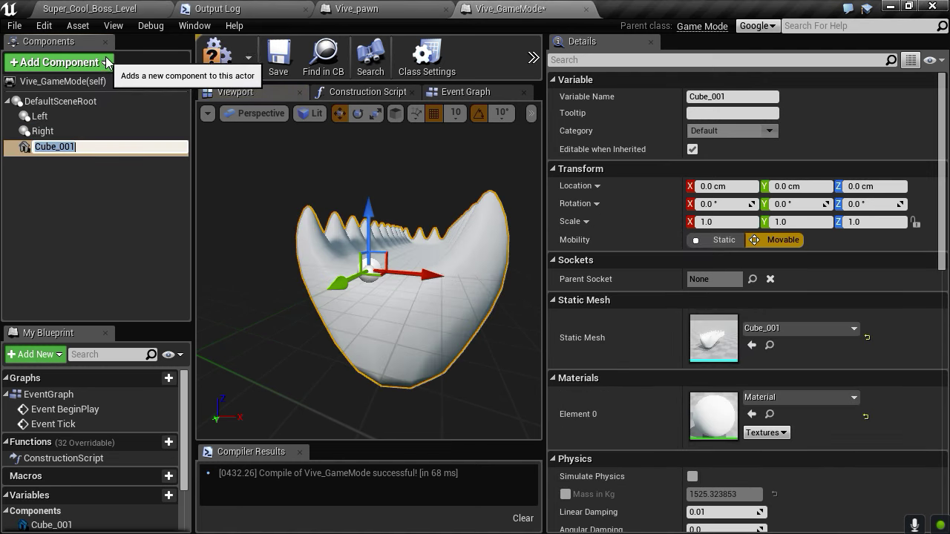
left_click(78, 191)
left_click_drag(23, 148, 42, 117)
Step: Add a second Static Mesh component using Cube_001 and rename it Lower_JAw
left_click(42, 146)
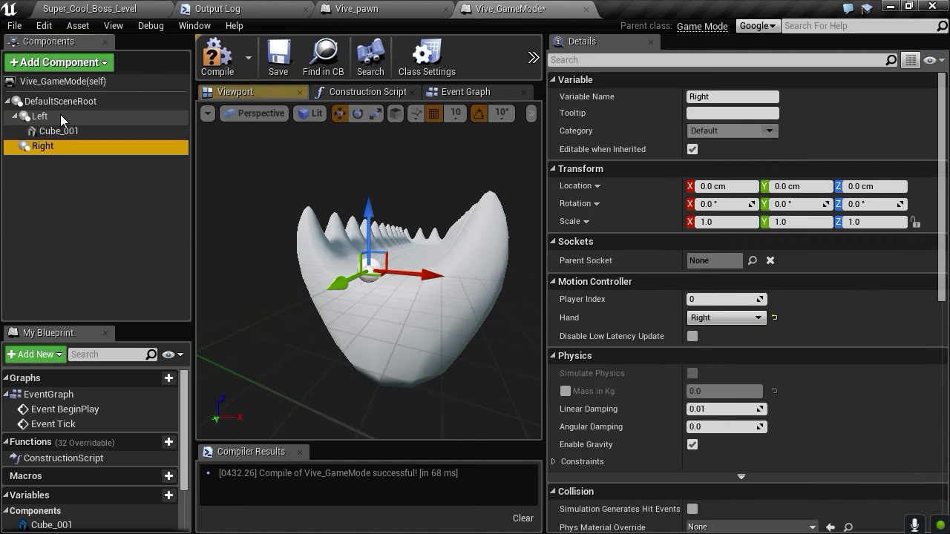
left_click(81, 70)
type("static")
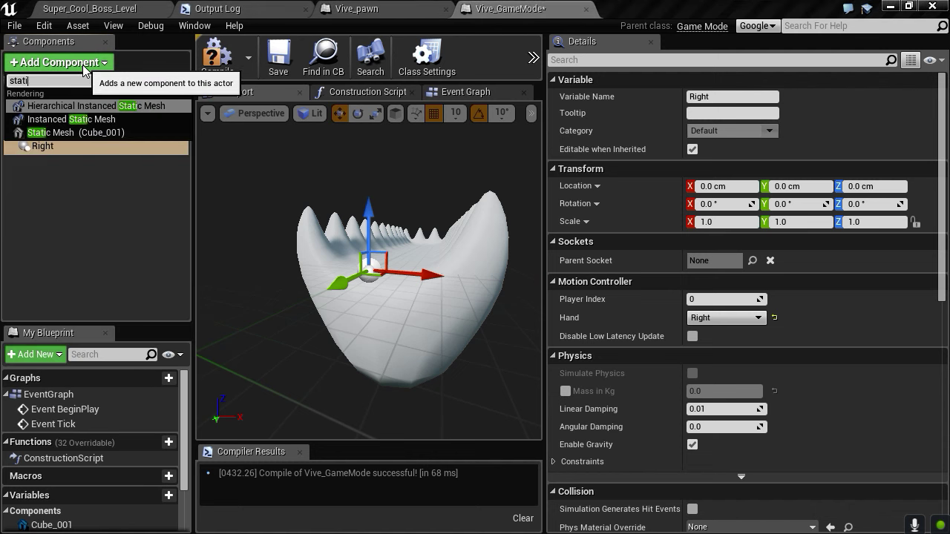
left_click(67, 132)
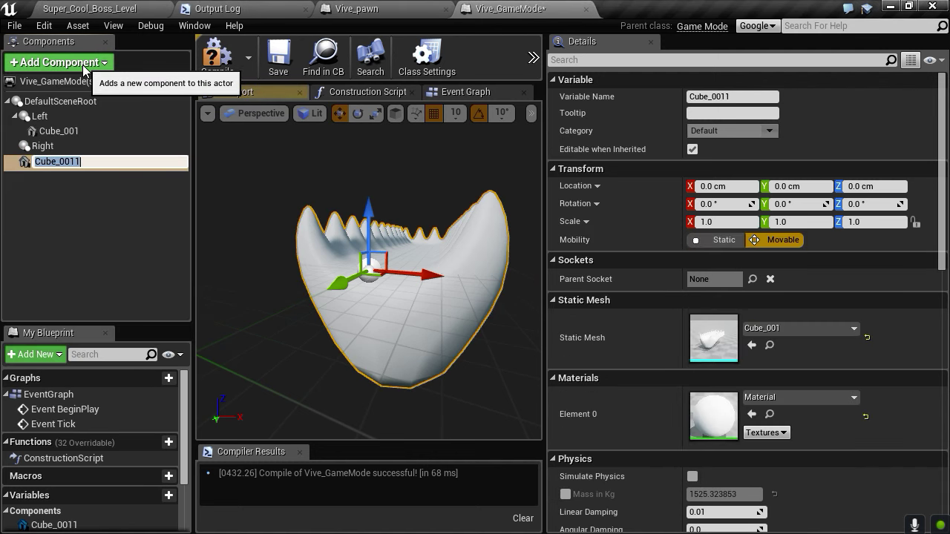
left_click(60, 213)
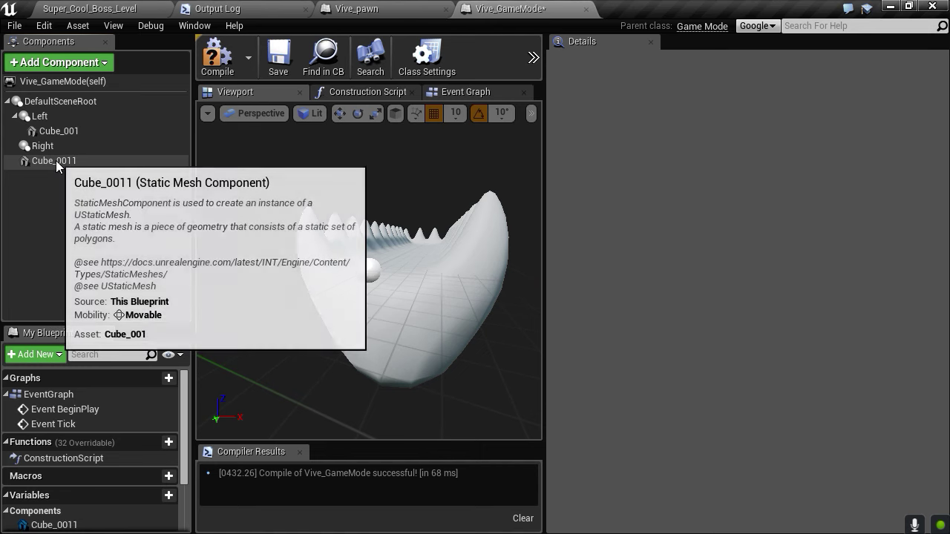
left_click(56, 161)
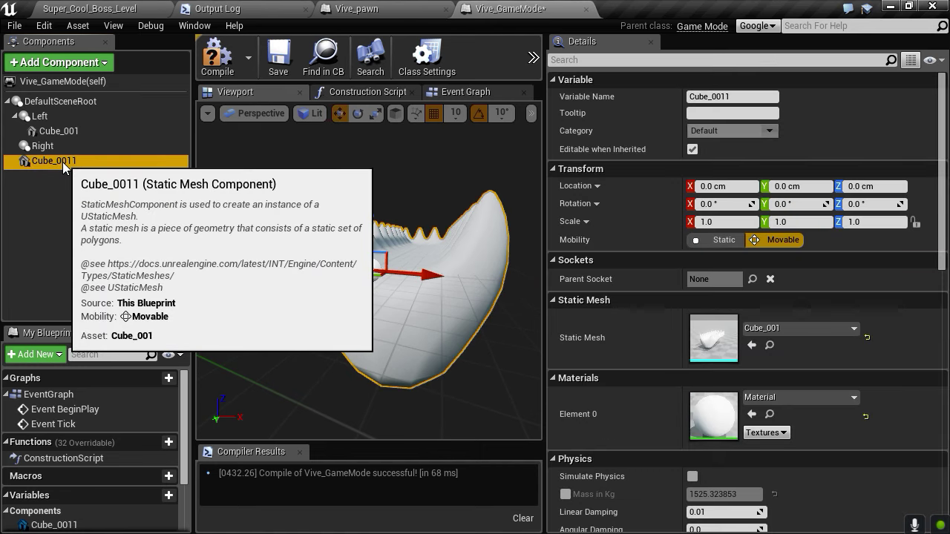
left_click(64, 162)
type("Lower_JAw")
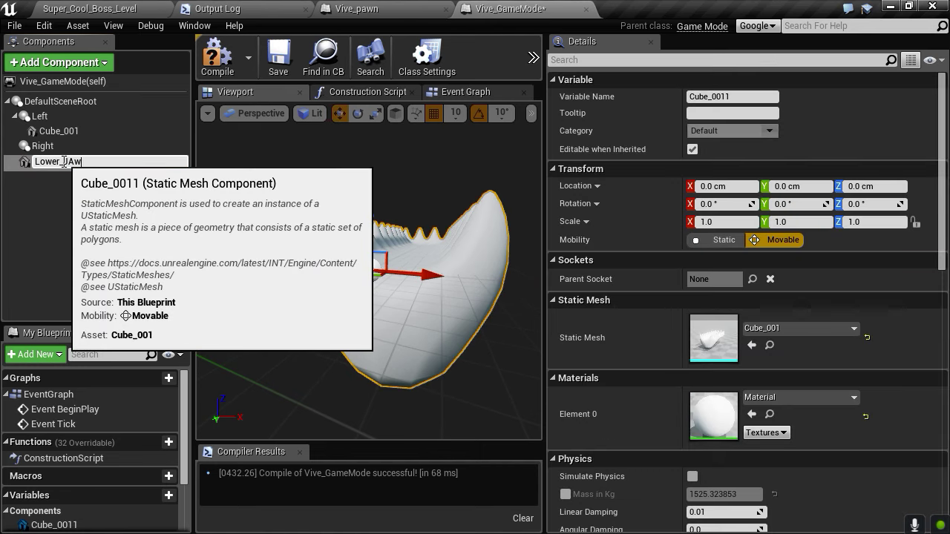
key("Return")
Step: Rename the jaw mesh component under the Left motion controller to Lower_Jaw_L
double_click(65, 131)
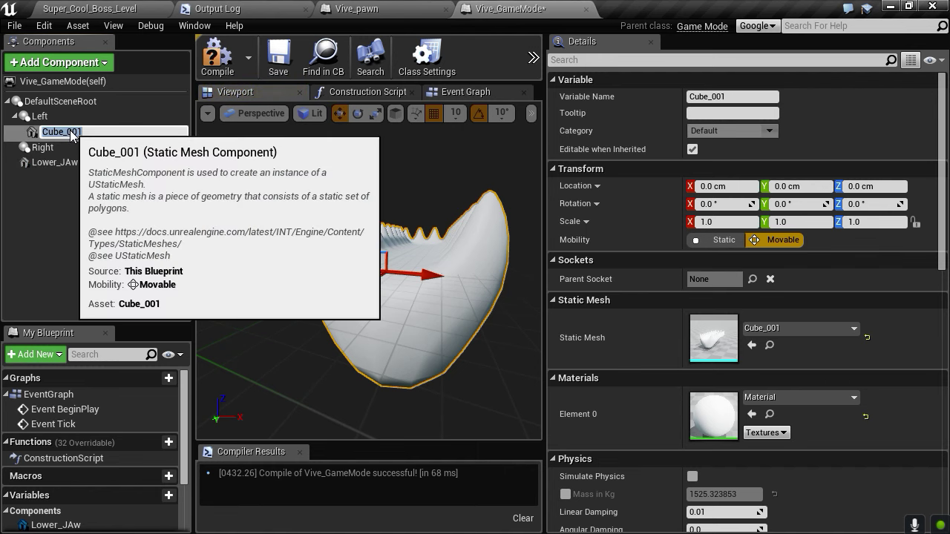
type("Lower_")
key("Escape")
double_click(116, 131)
type("Lower_Jaw_L")
key("Return")
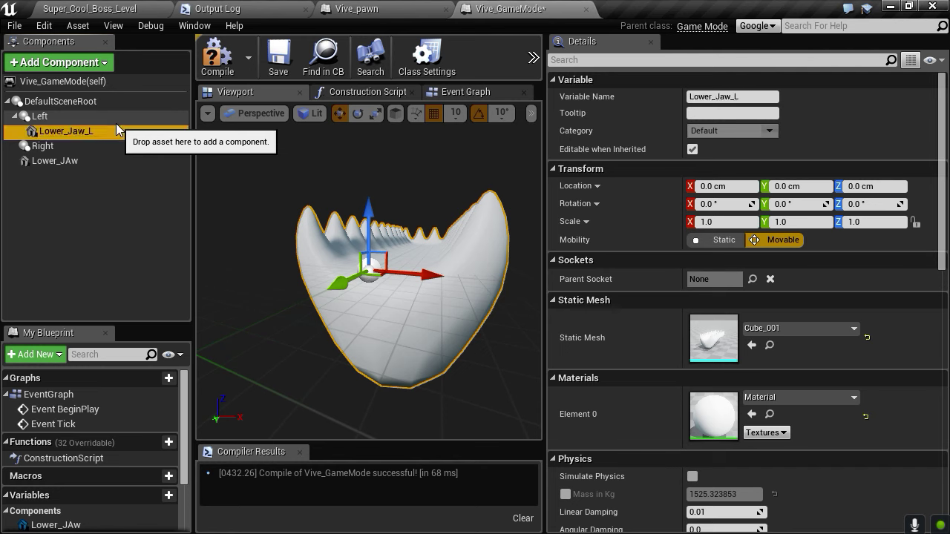
Step: Add a third Static Mesh component for the upper skull and set its static mesh to Cube_000
left_click(59, 62)
type("str")
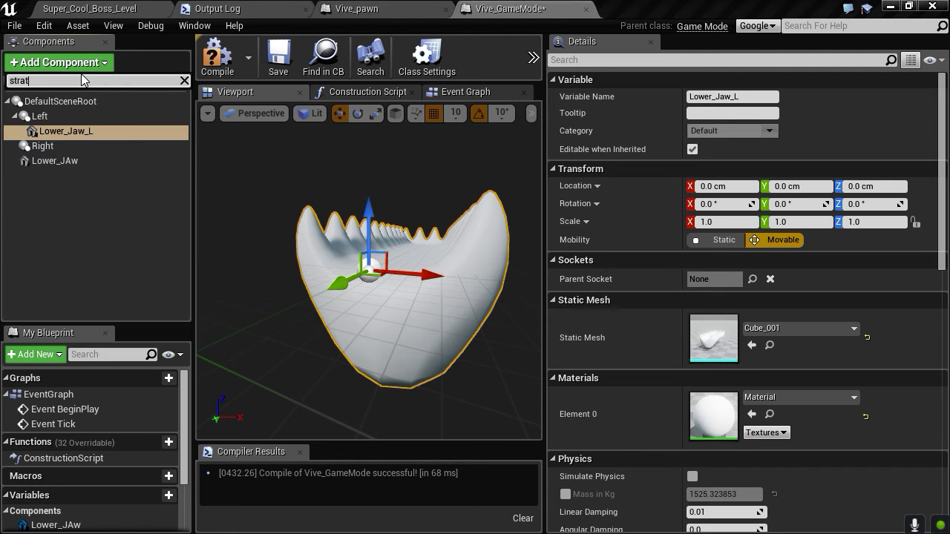
key("BackSpace")
type("at")
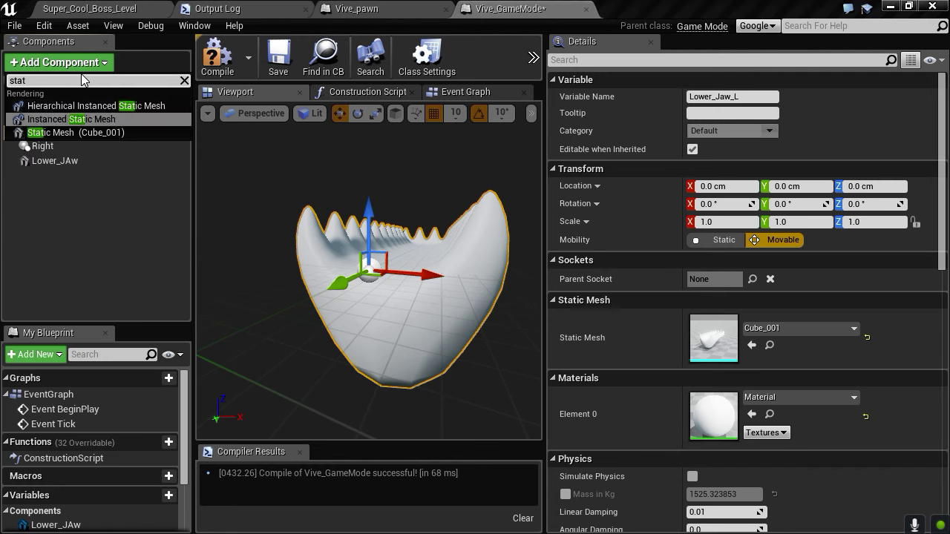
key("Return")
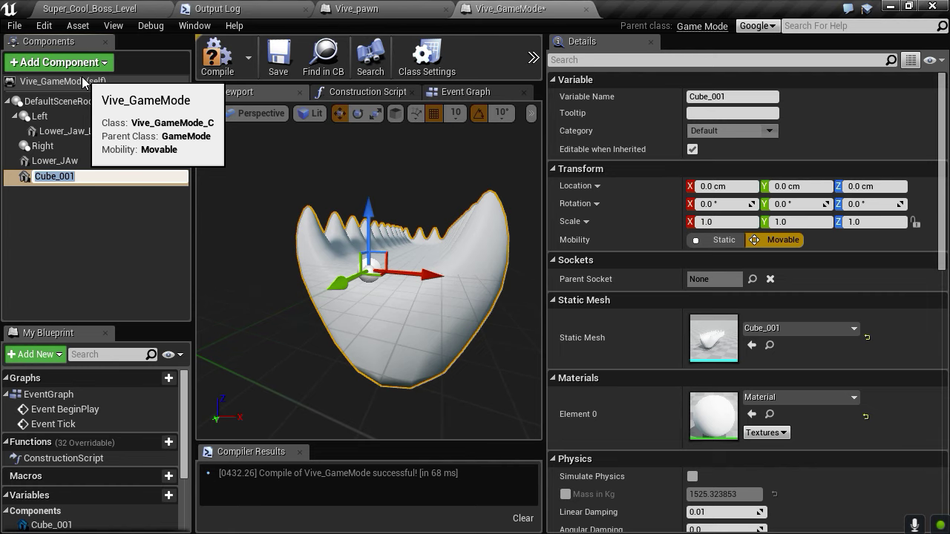
left_click(54, 194)
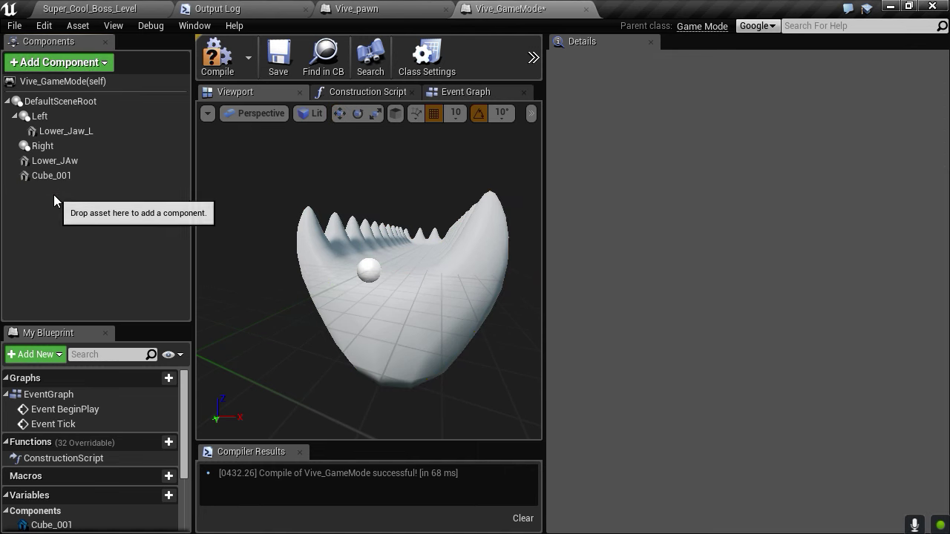
left_click(55, 177)
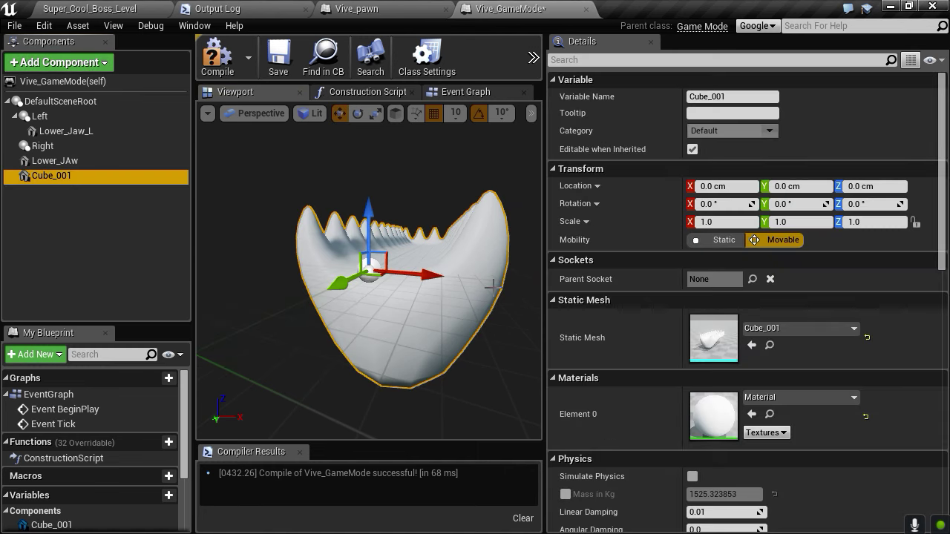
left_click(718, 353)
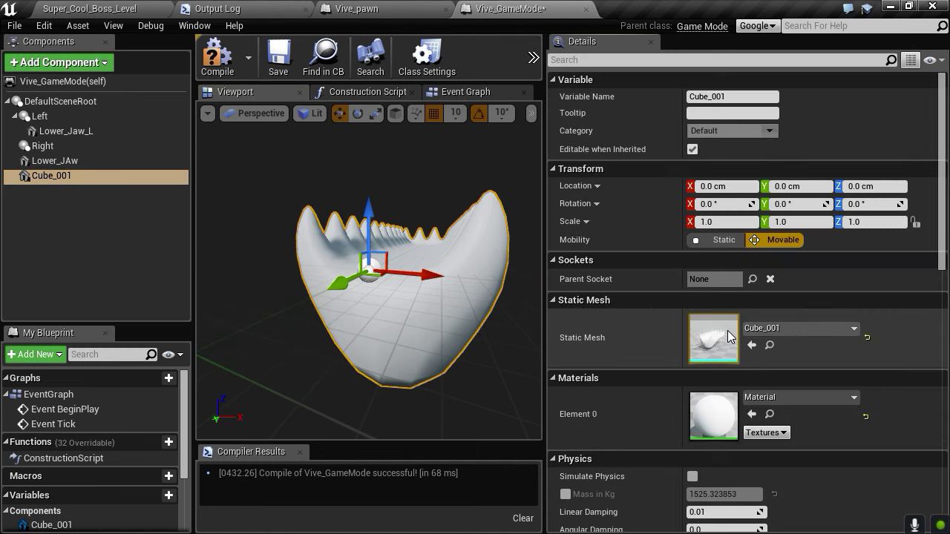
left_click(757, 329)
left_click(763, 334)
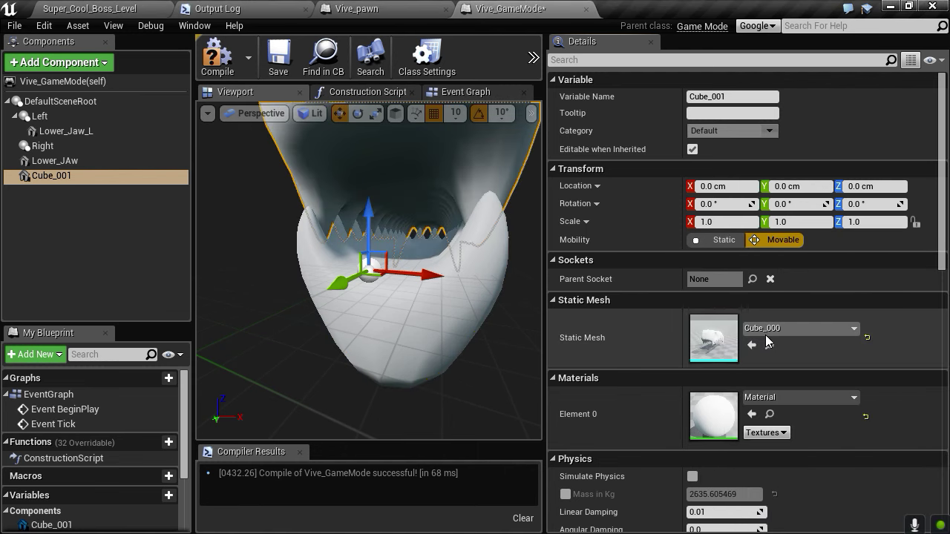
Step: Duplicate the upper skull component, parent the copy to Left, and parent the original skull and Lower_JAw to Right
left_click(66, 175)
key("ctrl+w")
left_click_drag(48, 191, 58, 115)
left_click(51, 176)
left_click(49, 185, "shift")
left_click_drag(49, 179, 52, 160)
left_click(66, 131)
left_click(71, 147)
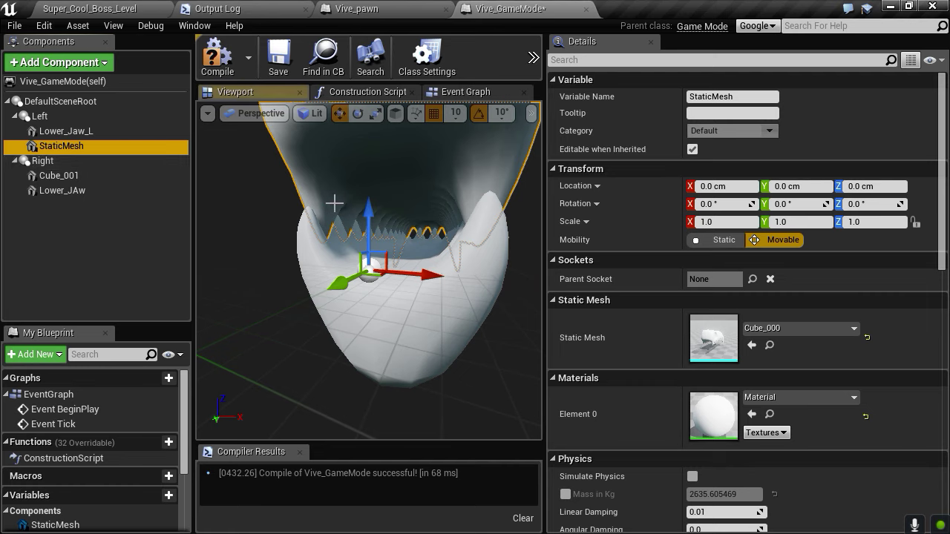
left_click_drag(327, 233, 383, 253)
left_click_drag(371, 297, 453, 304)
key("ctrl+z")
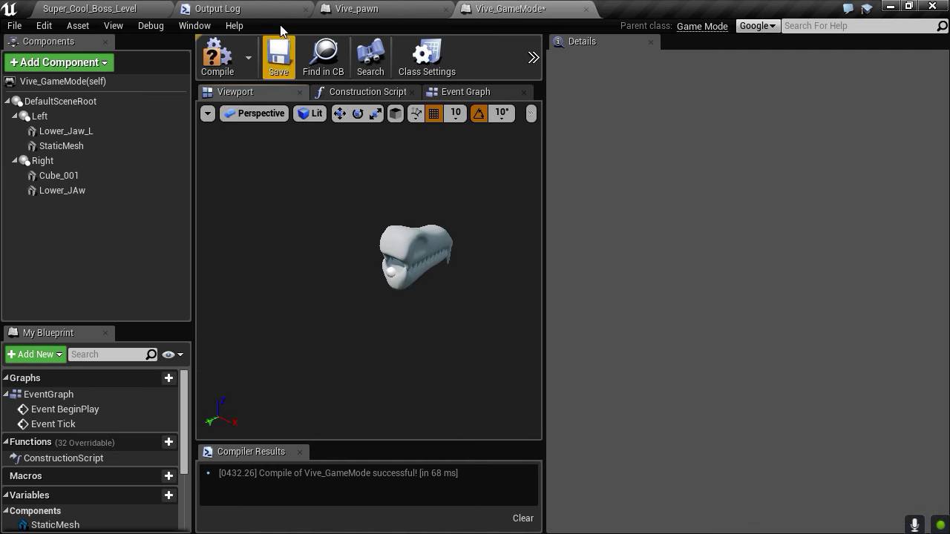
Step: Compile Vive_GameMode and play-test Super_Cool_Boss_Level in VR, returning to the game mode blueprint
left_click(217, 56)
left_click(89, 8)
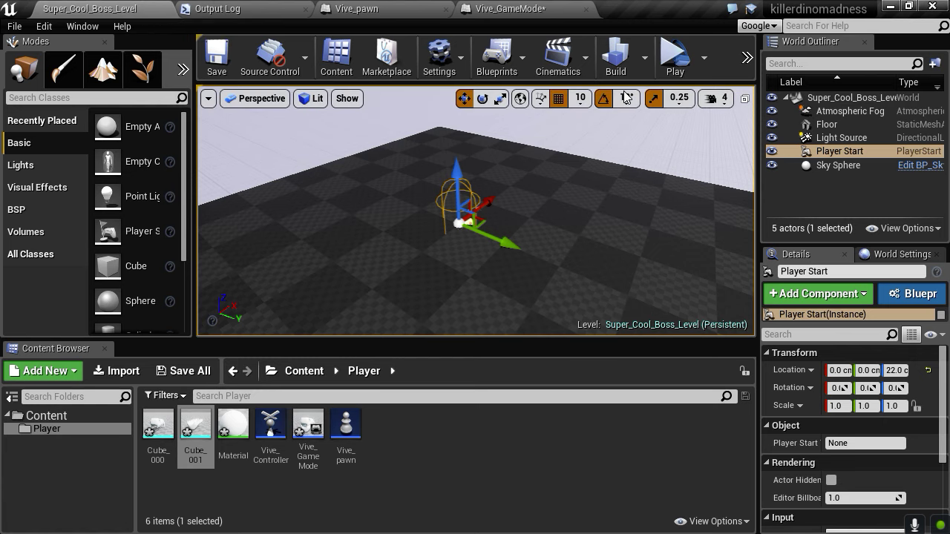
left_click(672, 58)
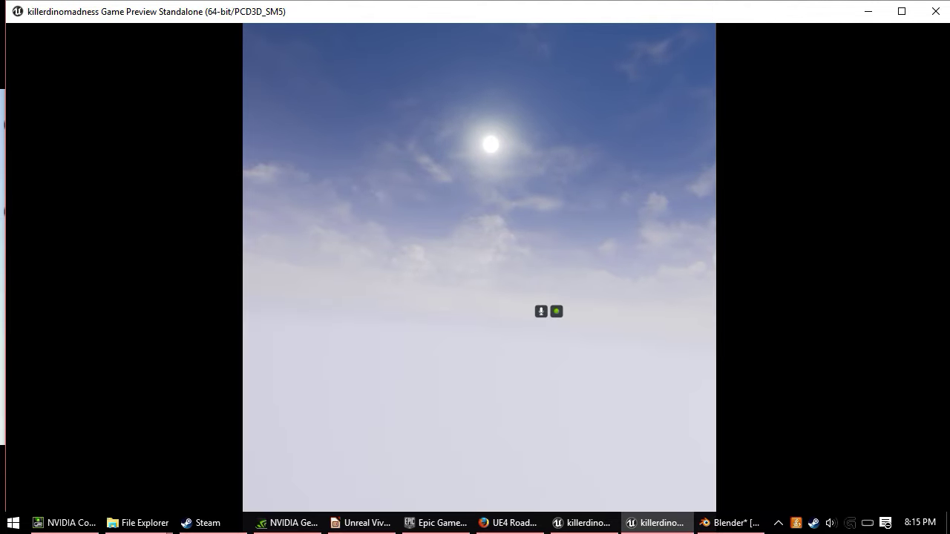
key("Escape")
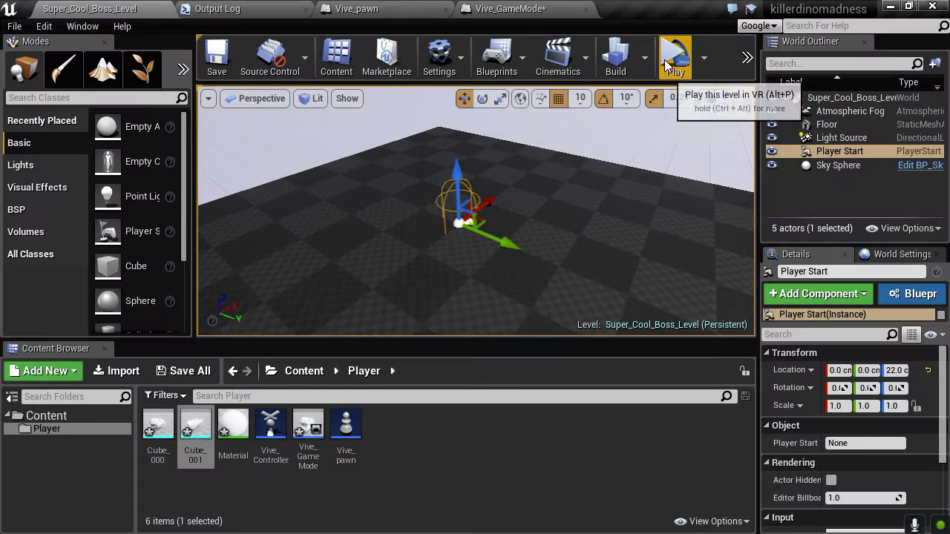
left_click(481, 11)
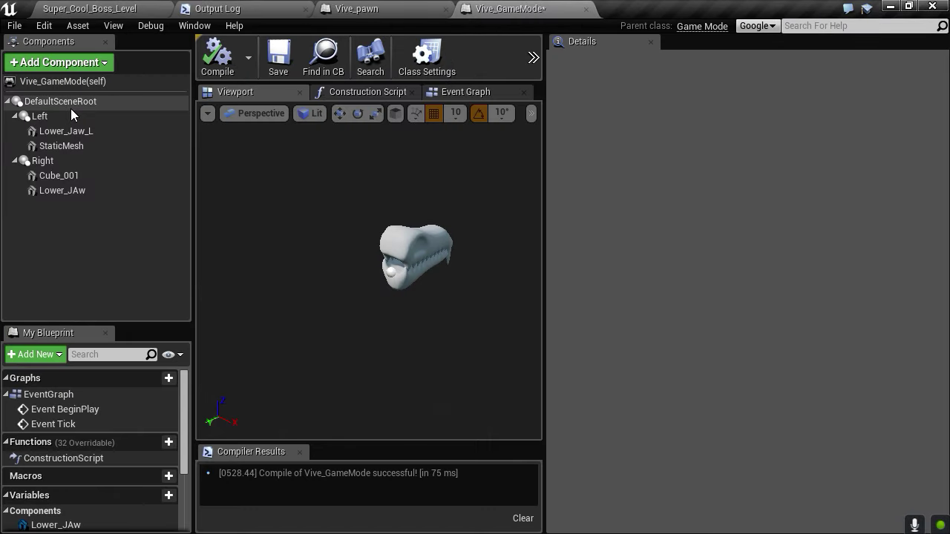
Step: Set the Player Start's spawn collision handling method to Always Spawn, Ignore Collisions in Super_Cool_Boss_Level
left_click(134, 9)
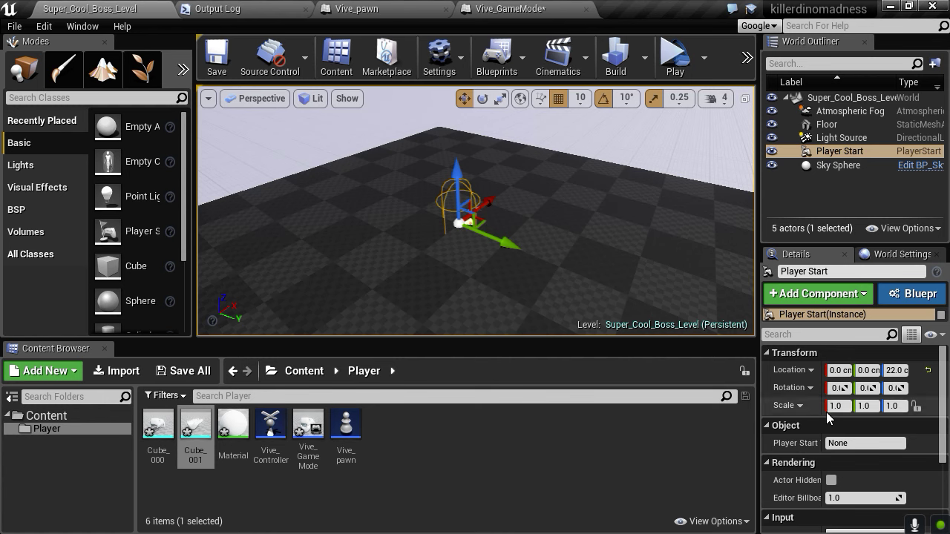
scroll(865, 475, "down", 5)
left_click(867, 493)
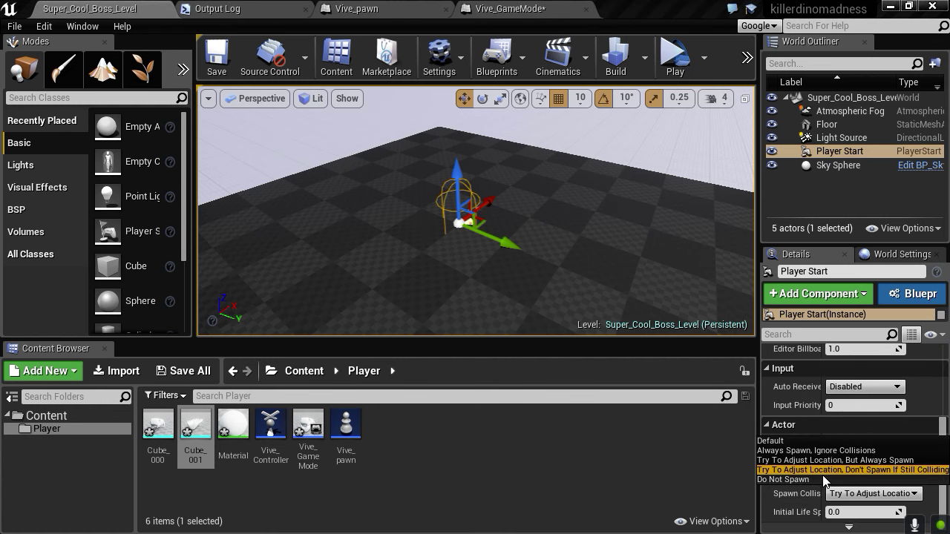
left_click(790, 451)
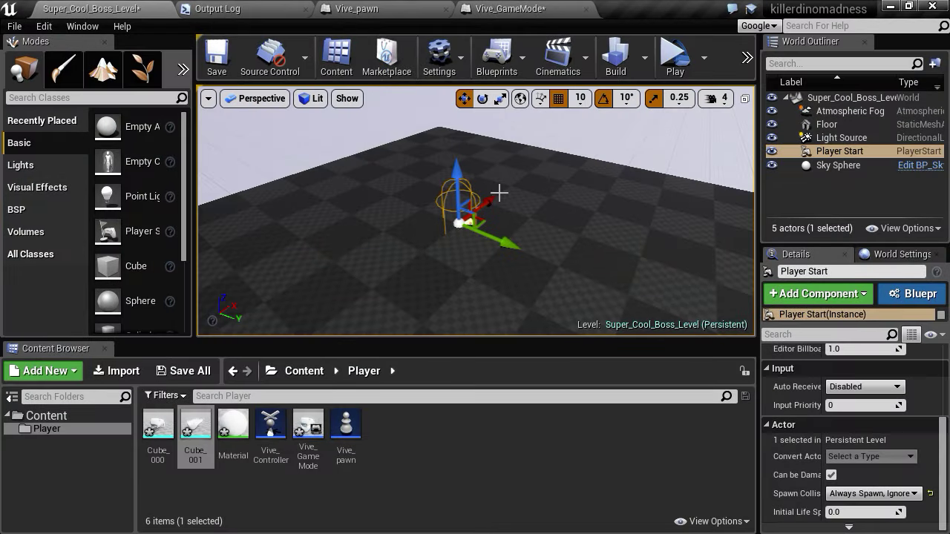
Step: Cut the Left and Right motion controllers with all their jaw meshes out of the Vive_GameMode blueprint
left_click(407, 15)
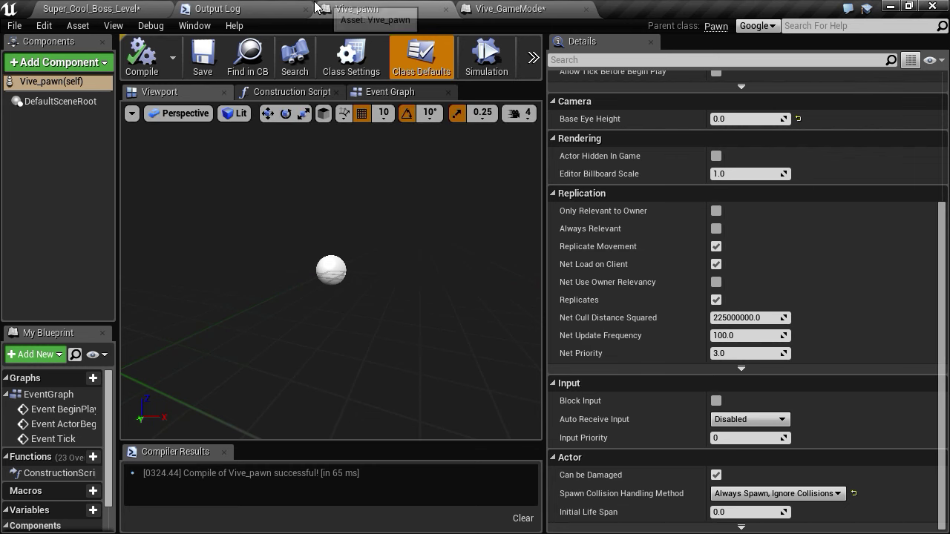
left_click(513, 13)
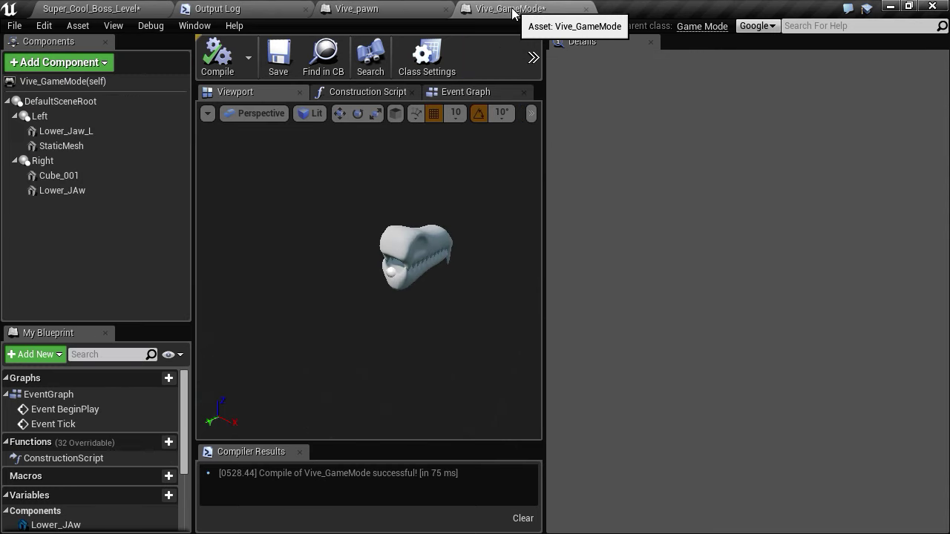
left_click(82, 116)
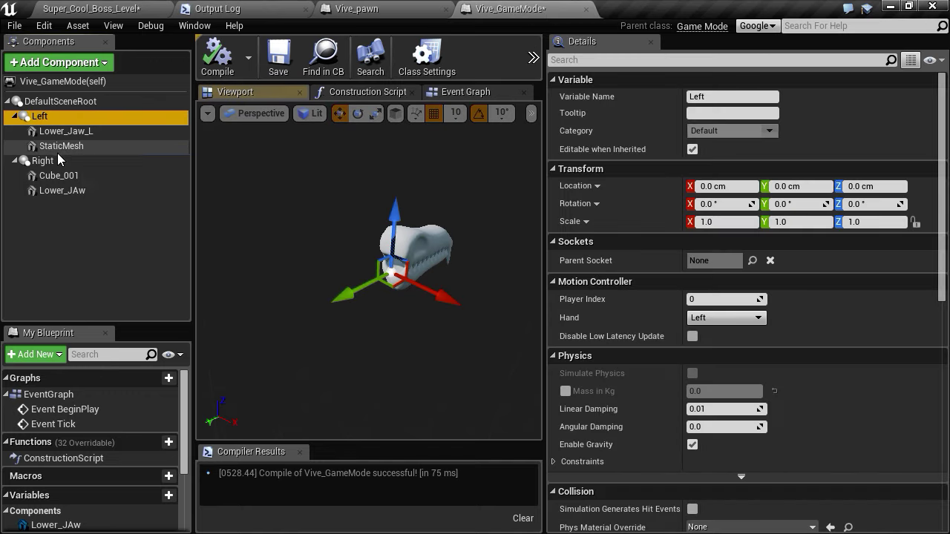
left_click(57, 153, "shift")
left_click(72, 186, "shift")
key("Delete")
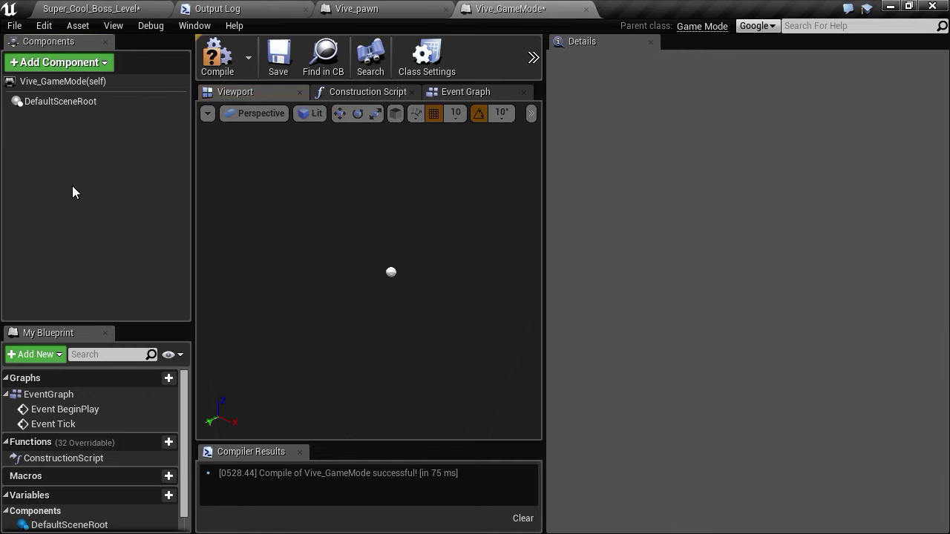
Step: Paste the two motion controllers and four jaw meshes into the Vive_pawn blueprint and compile it
left_click(356, 8)
key("ctrl+a")
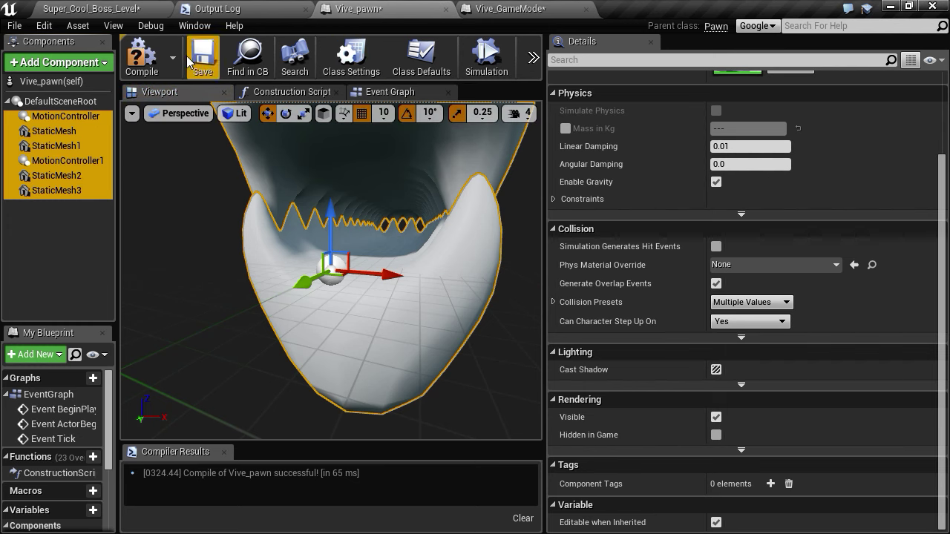
left_click(142, 56)
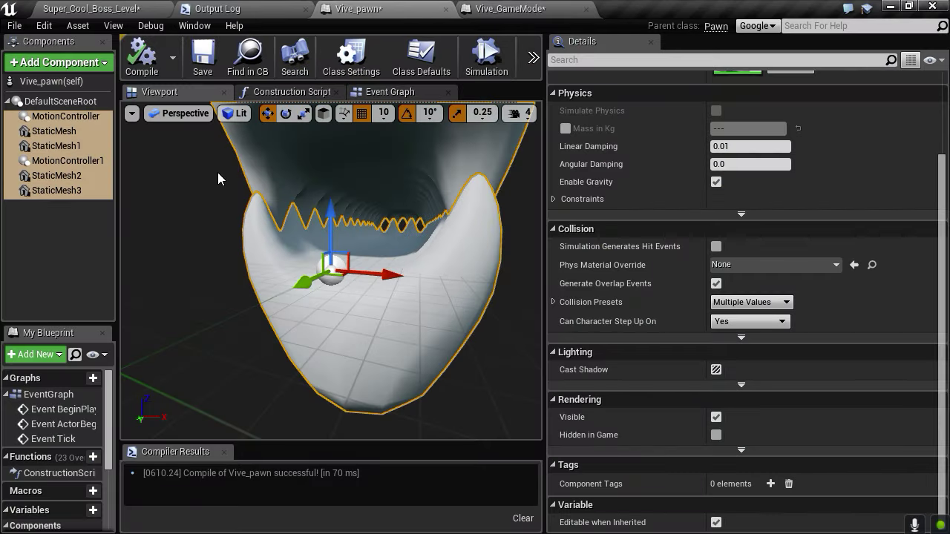
Step: Check the hand setting of both motion controllers and parent StaticMesh and StaticMesh1 to the right-hand MotionController
left_click(53, 131)
left_click(65, 116)
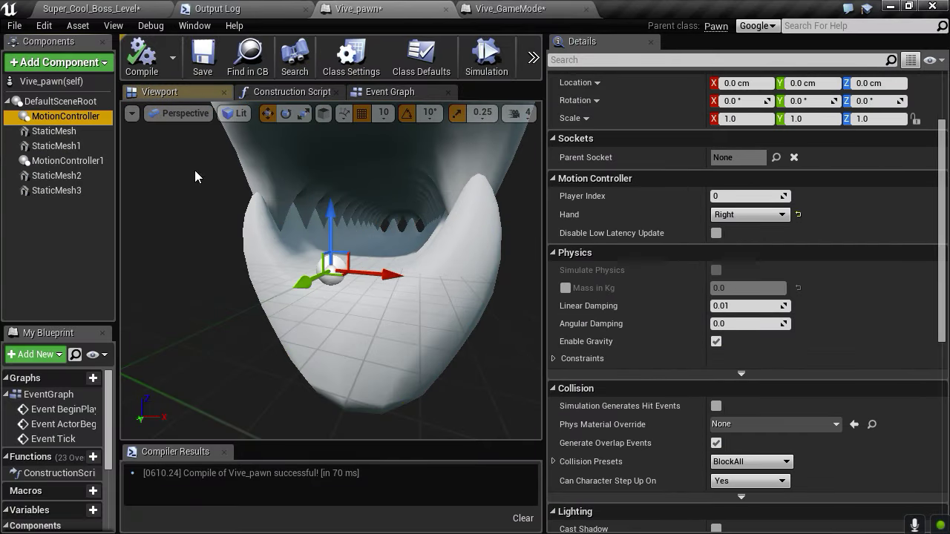
left_click(67, 160)
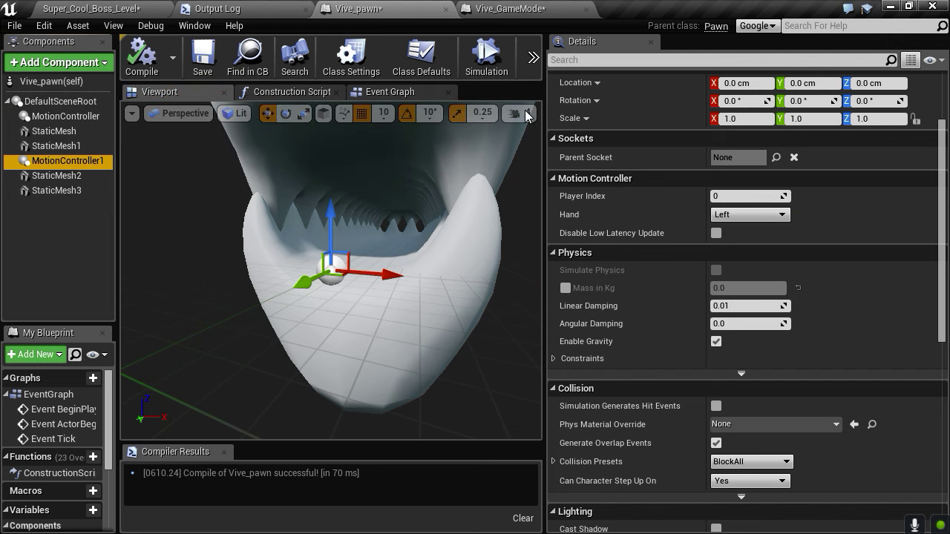
left_click(421, 58)
left_click(59, 101)
left_click(54, 130)
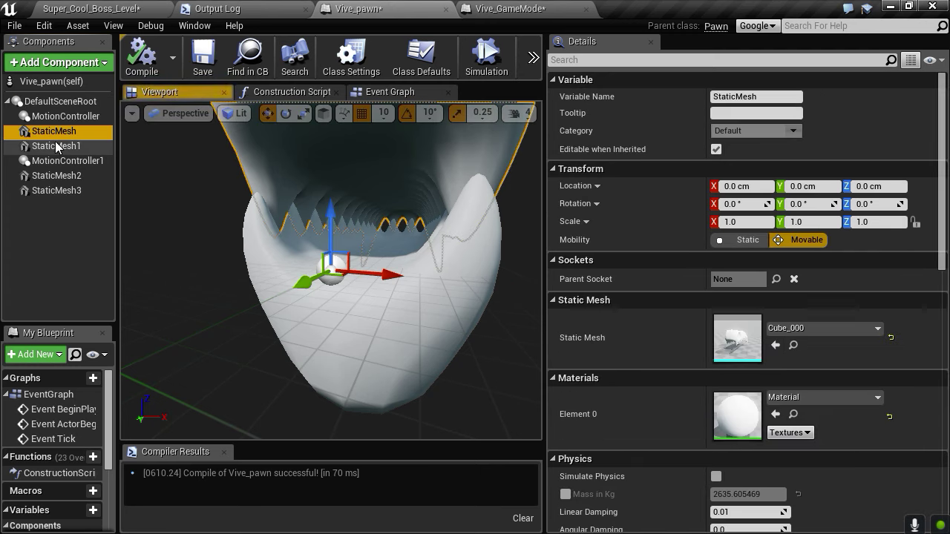
left_click(55, 145, "shift")
left_click_drag(56, 146, 67, 119)
Step: Parent StaticMesh2 and StaticMesh3 to the left-hand MotionController1 and save all assets
left_click(56, 175)
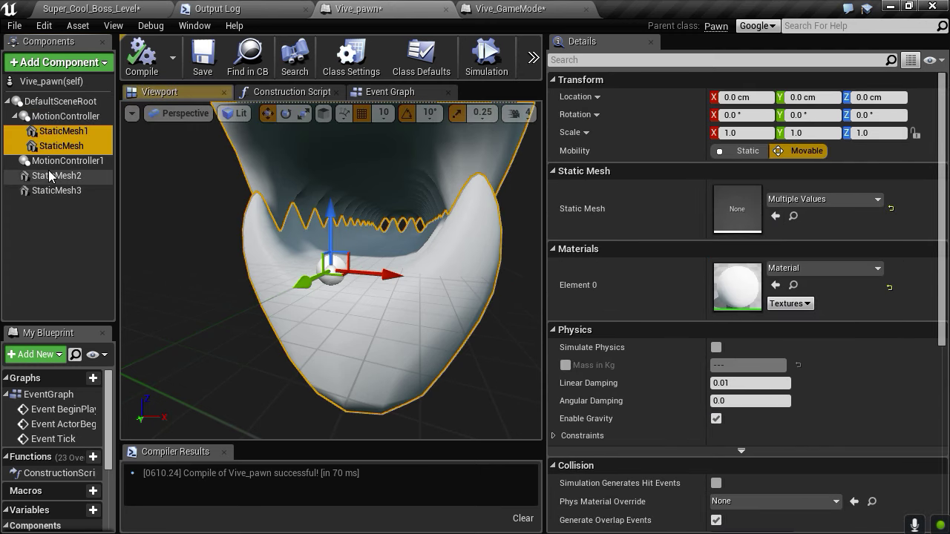
left_click_drag(43, 178, 72, 160)
left_click(51, 219)
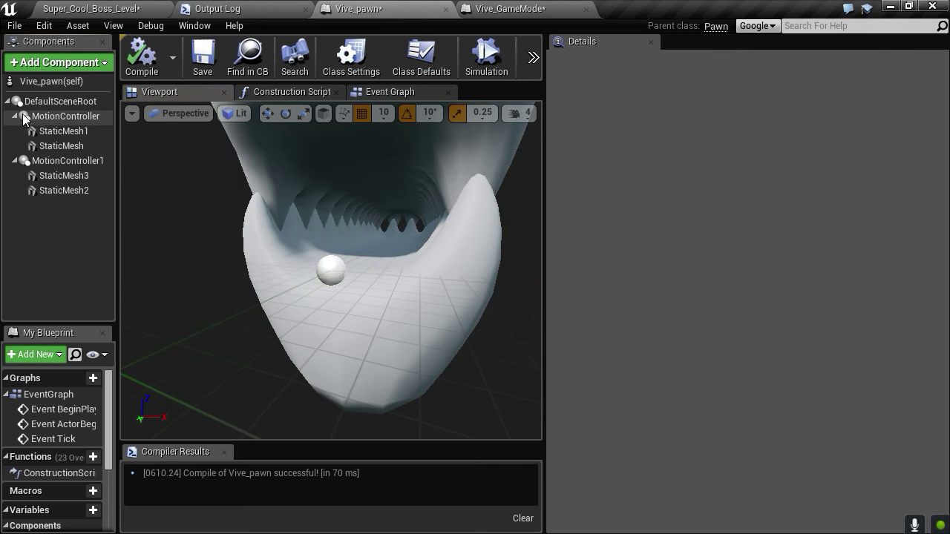
key("ctrl+s")
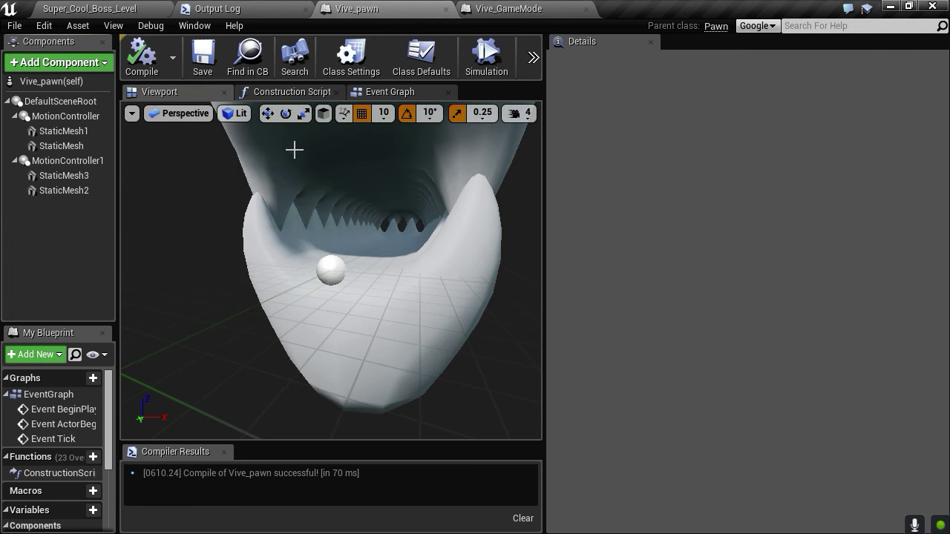
Step: Return to the Super_Cool_Boss_Level editor and exit Unreal Editor
left_click(291, 160)
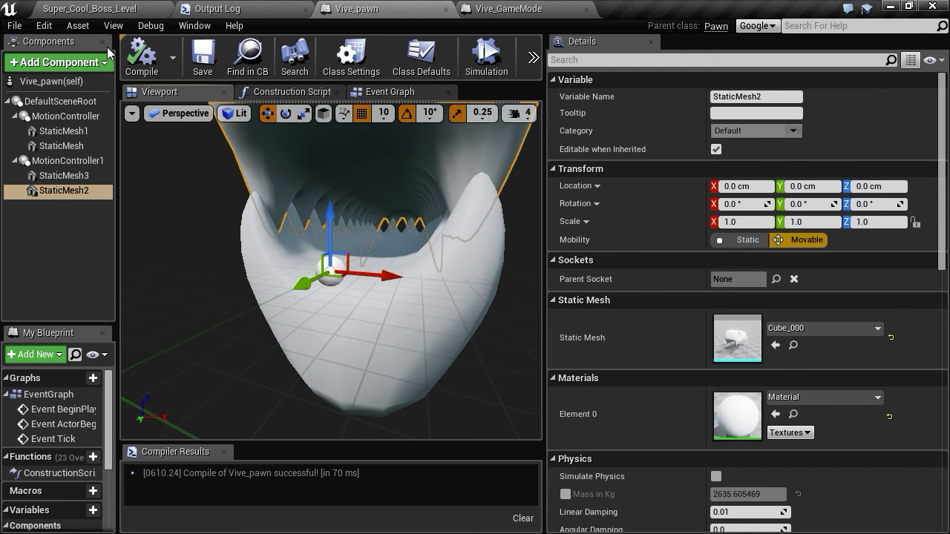
left_click(15, 25)
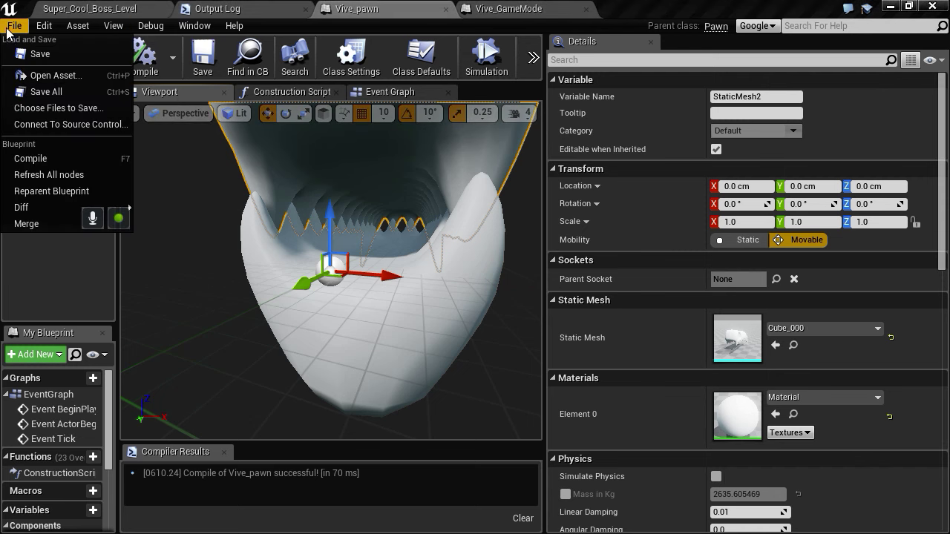
left_click(89, 9)
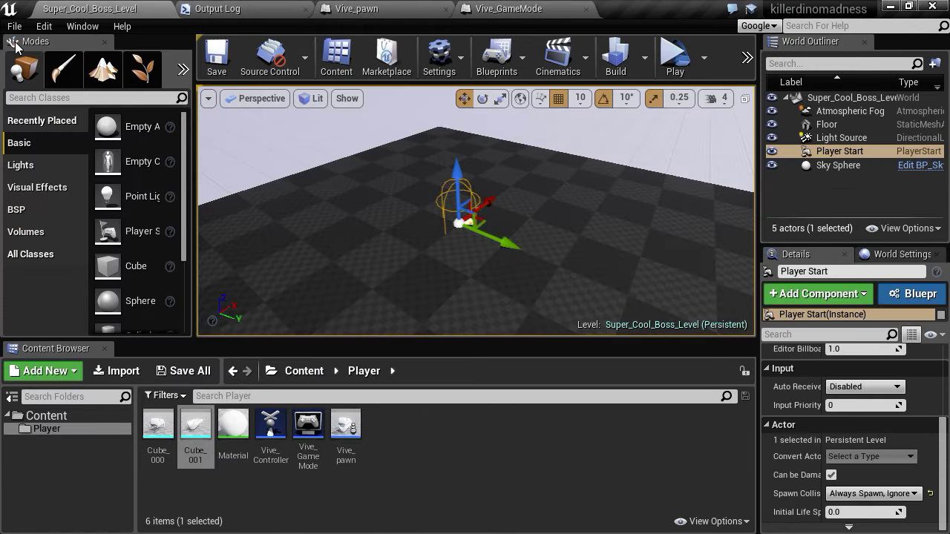
left_click(15, 26)
scroll(55, 434, "down", 1)
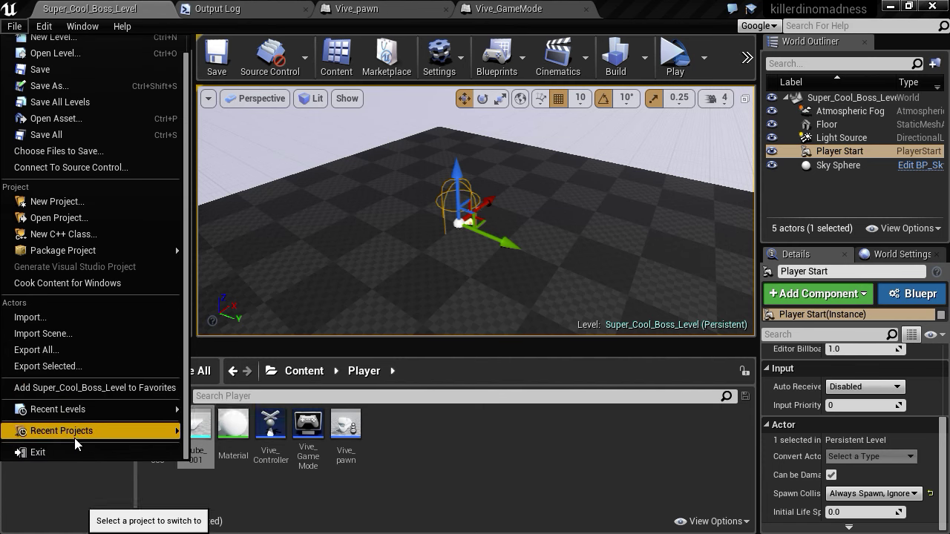
left_click(62, 452)
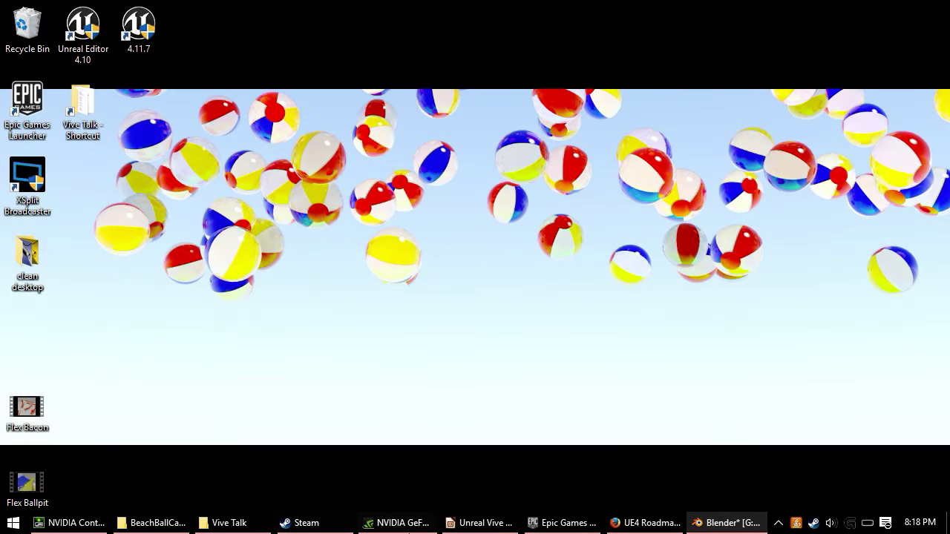
Step: Relaunch Unreal Editor from the 4.11.7 desktop shortcut and open the killerdinomadness project
left_click(144, 26)
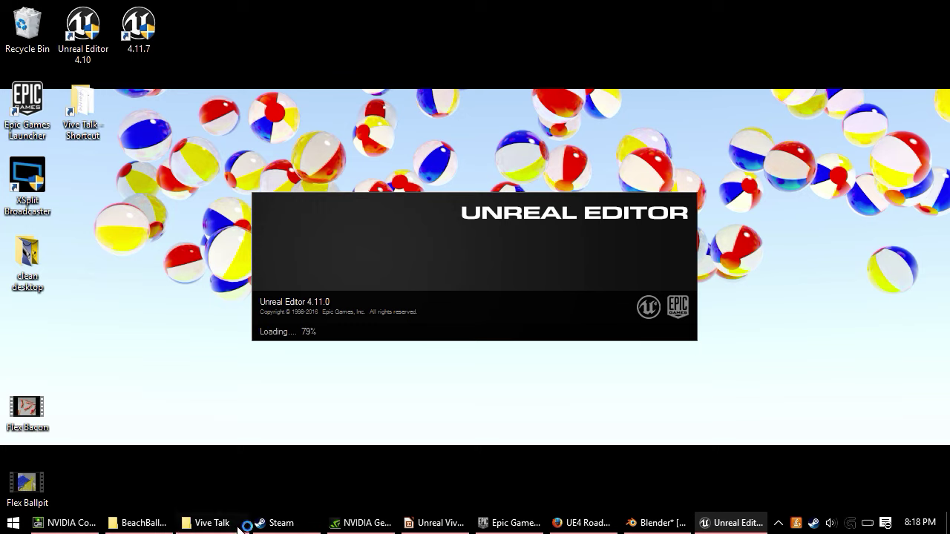
mouse_move(532, 524)
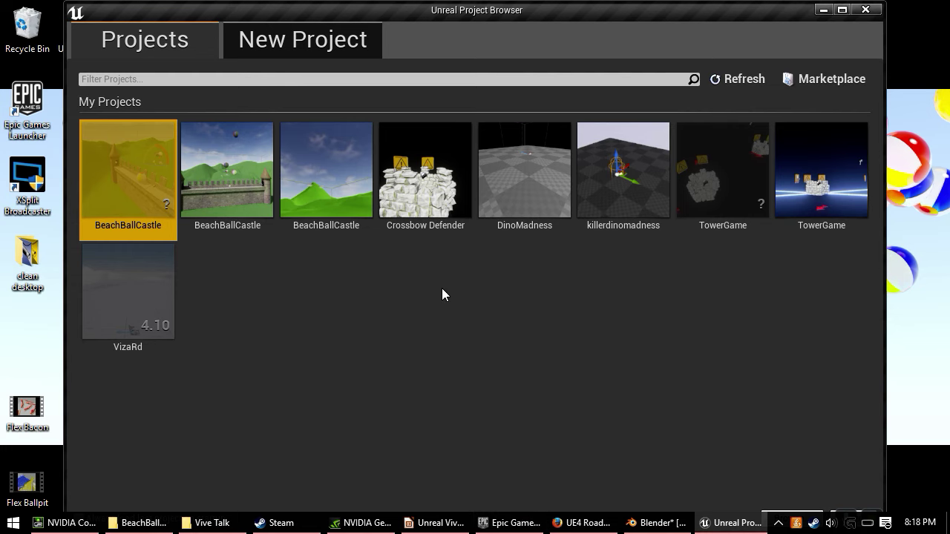
left_click(647, 175)
double_click(647, 175)
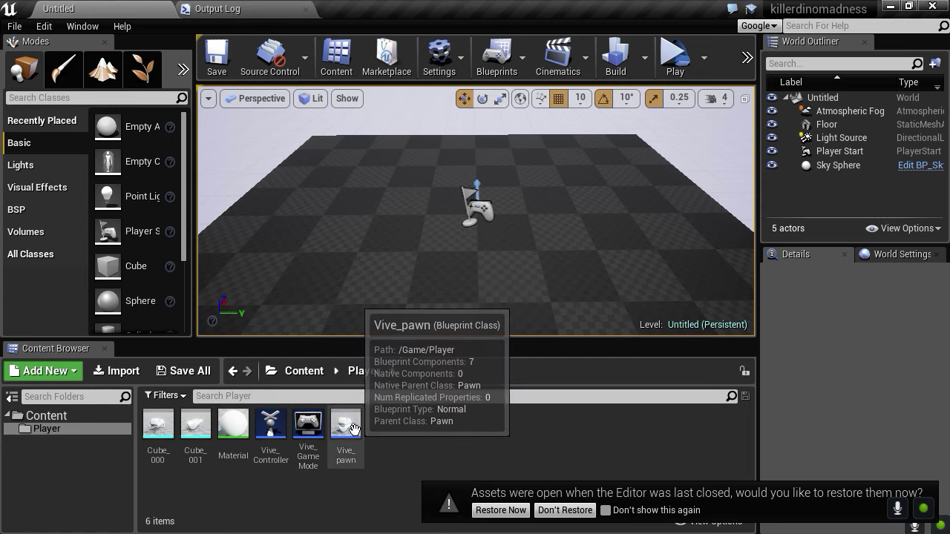
Step: Open Super_Cool_Boss_Level from the Content folder and play-test it
left_click(239, 425)
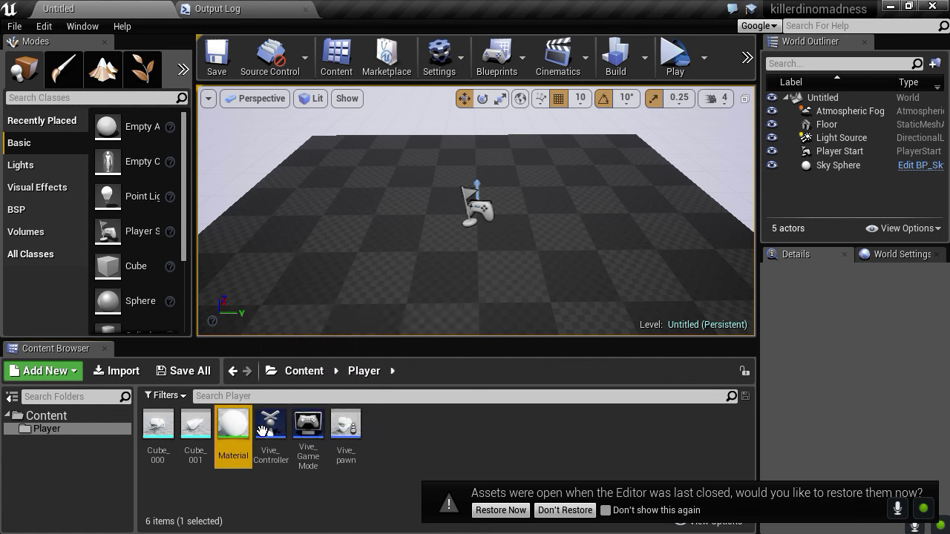
left_click(271, 425)
left_click(308, 424)
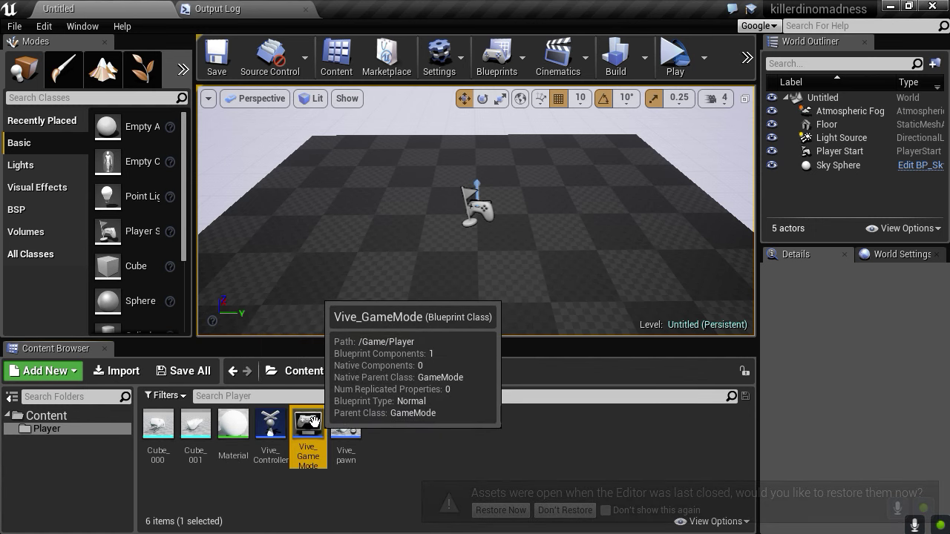
left_click(346, 424)
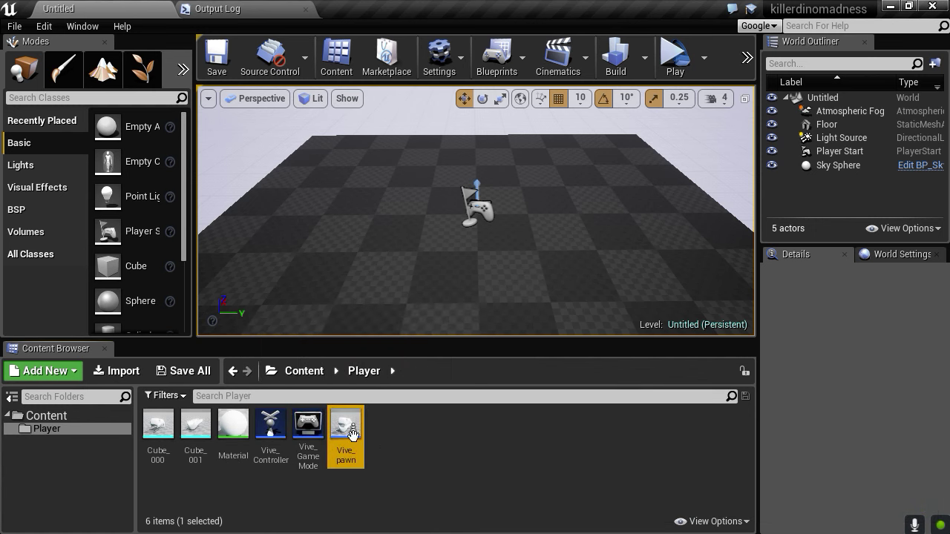
left_click(73, 417)
double_click(196, 428)
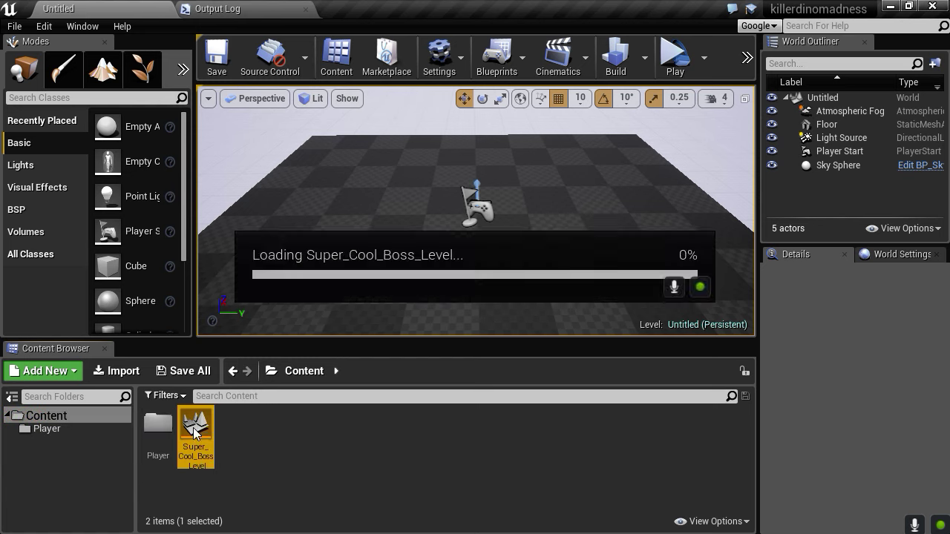
left_click(675, 60)
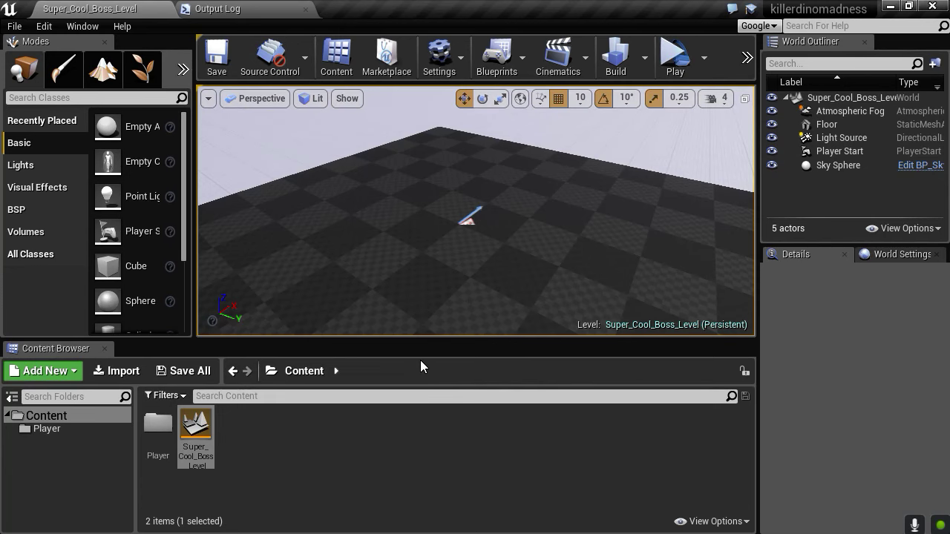
Step: Switch to Blender, select both dinosaur skull parts and rotate them -90° about the global Z axis
key("alt+Tab")
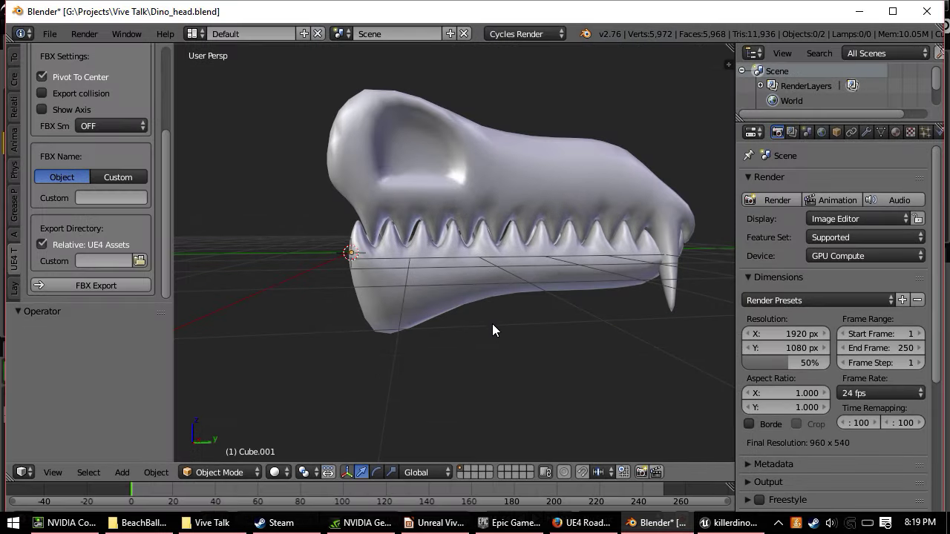
middle_click_drag(492, 324, 457, 197)
key("a")
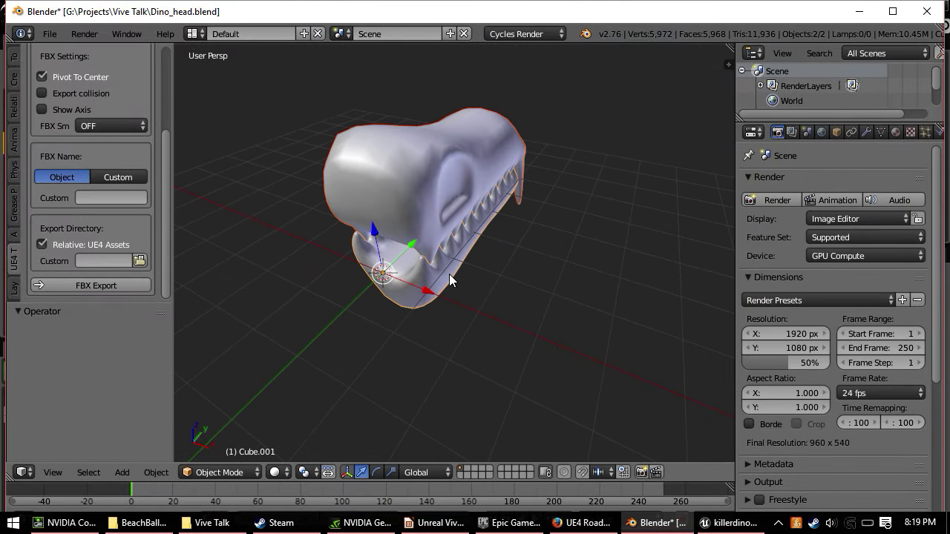
type("rz-90")
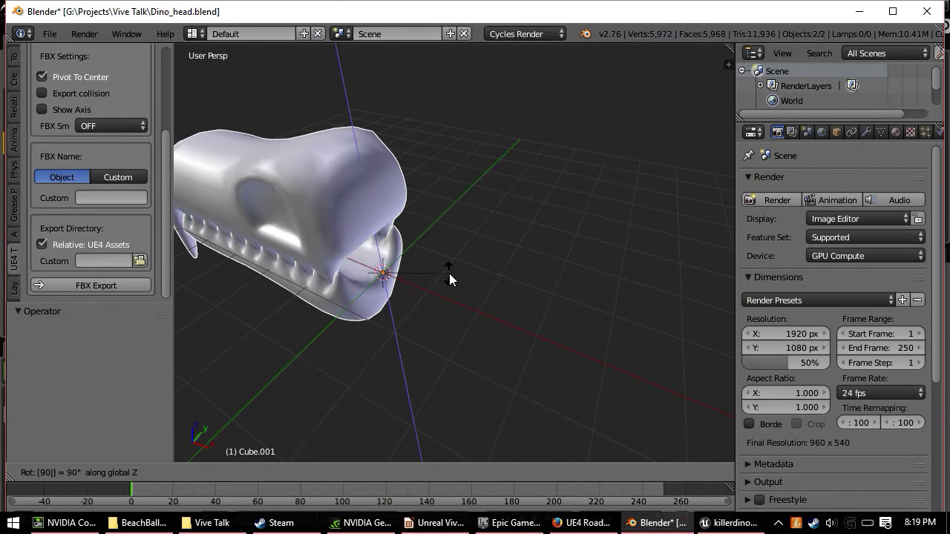
key("Return")
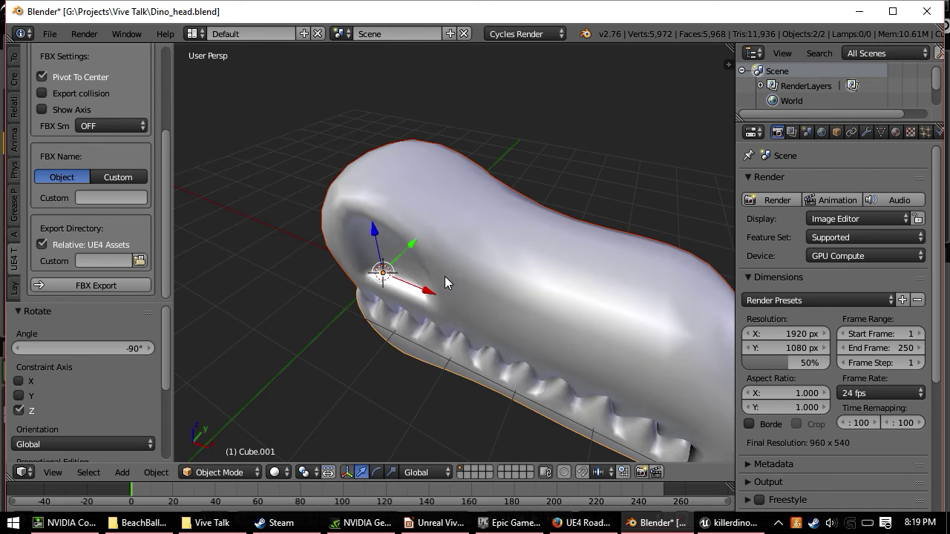
Step: Apply the rotation and scale transforms to both skull parts
key("ctrl+a")
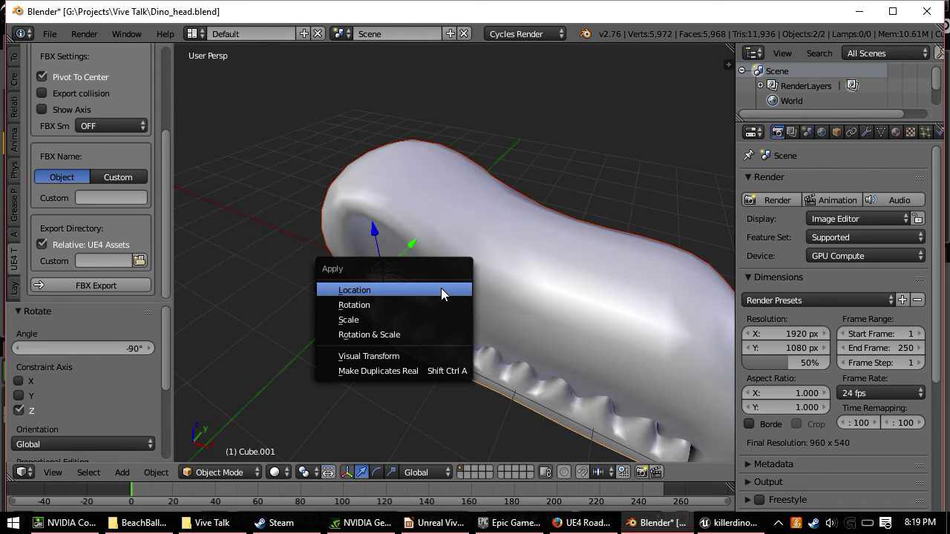
left_click(407, 335)
middle_click_drag(409, 333, 479, 270)
Step: Scale both dinosaur skull parts uniformly to 0.2 and save Dino_head.blend over the existing file
right_click(469, 211)
right_click(474, 298, "shift")
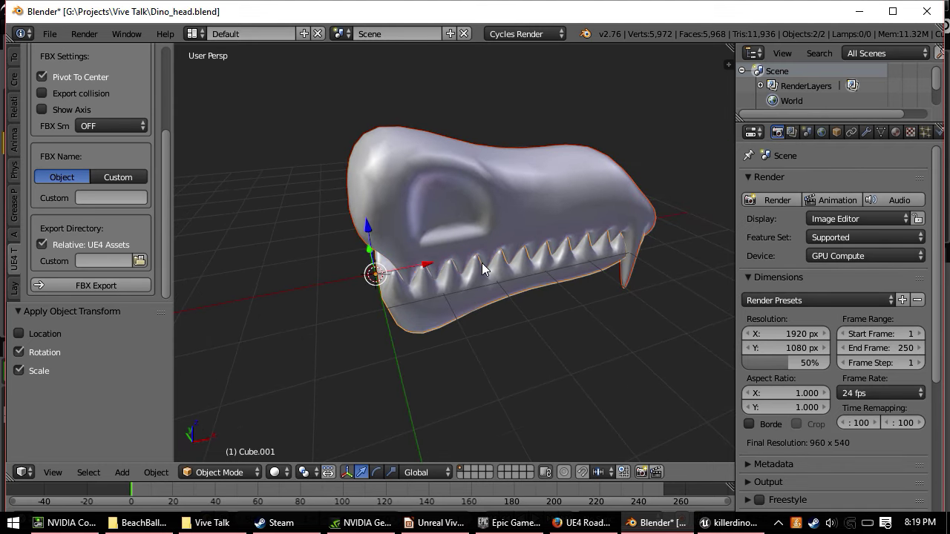
middle_click_drag(645, 255, 604, 297)
key("s")
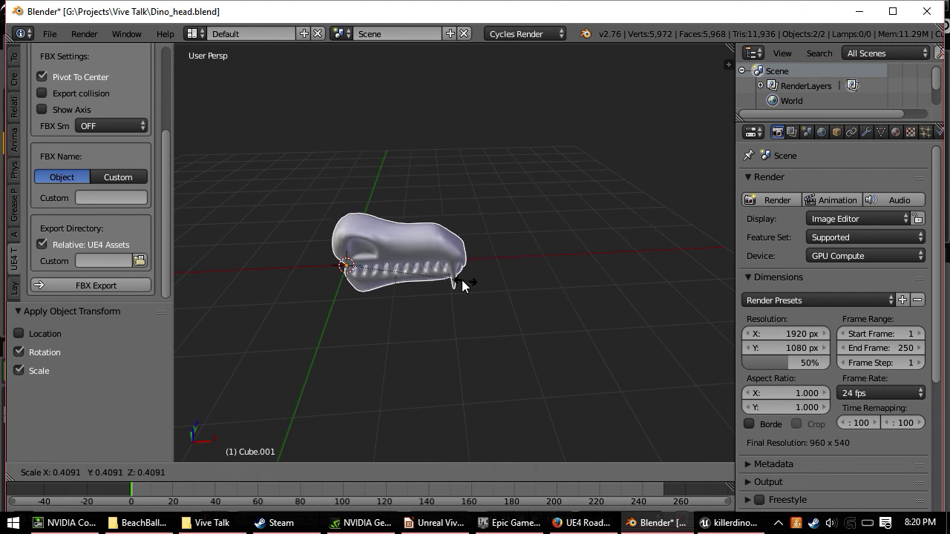
left_click(399, 277)
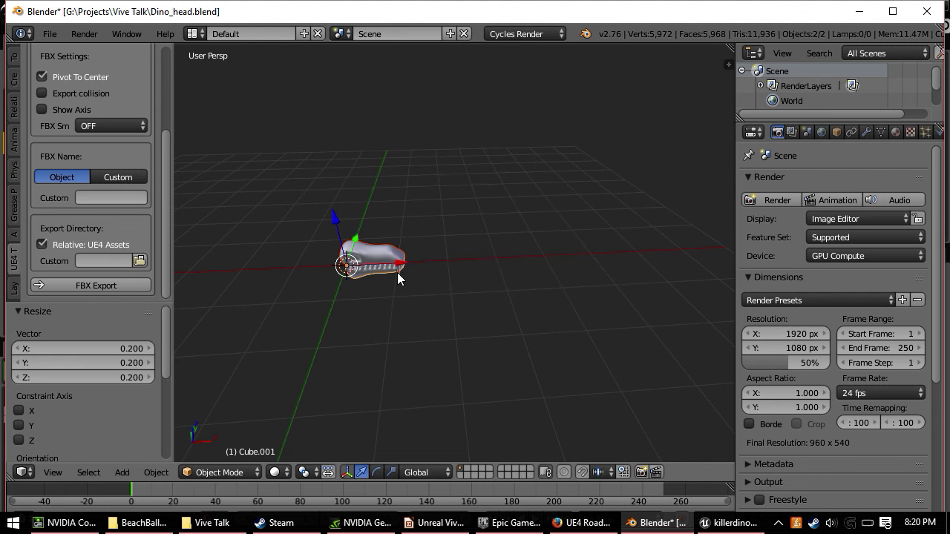
key("ctrl+s")
left_click(426, 299)
Step: Apply rotation and scale to both skull parts and export them as FBX
key("ctrl+a")
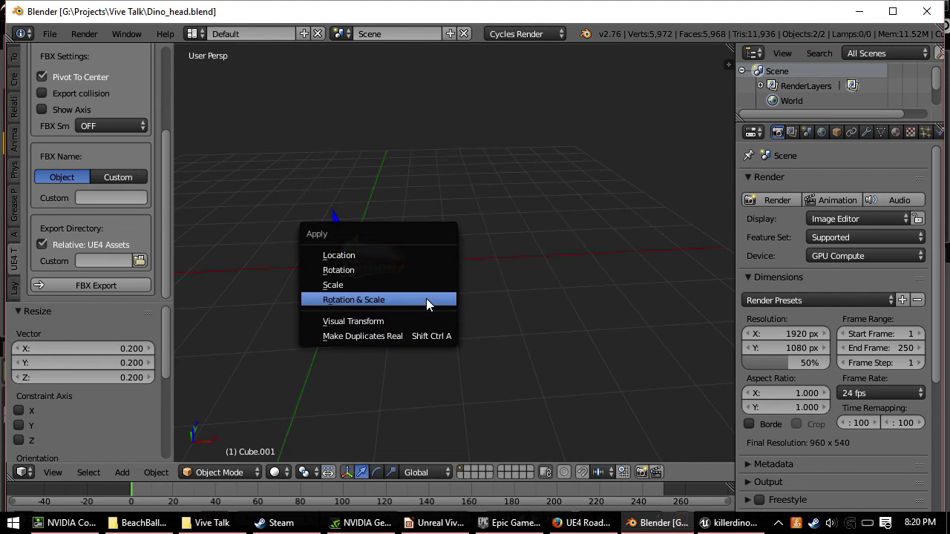
left_click(426, 300)
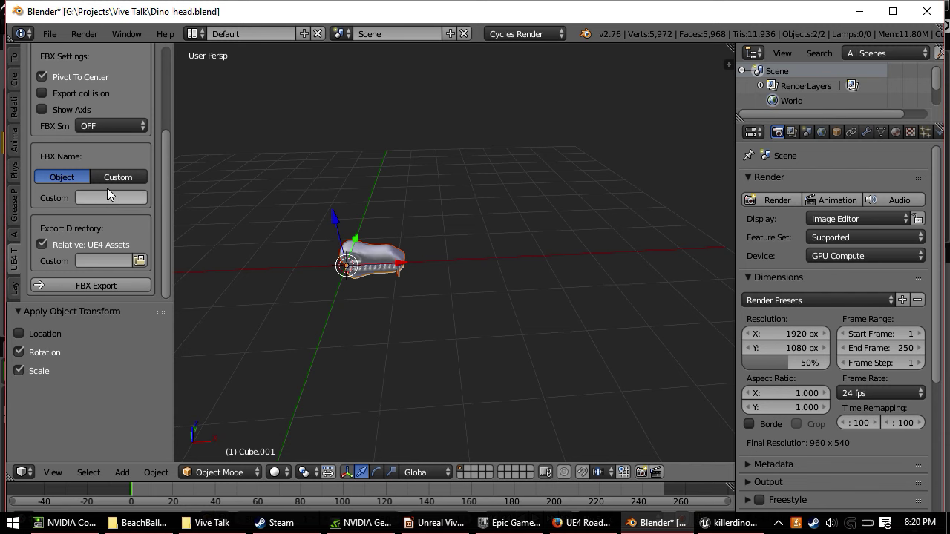
left_click(90, 287)
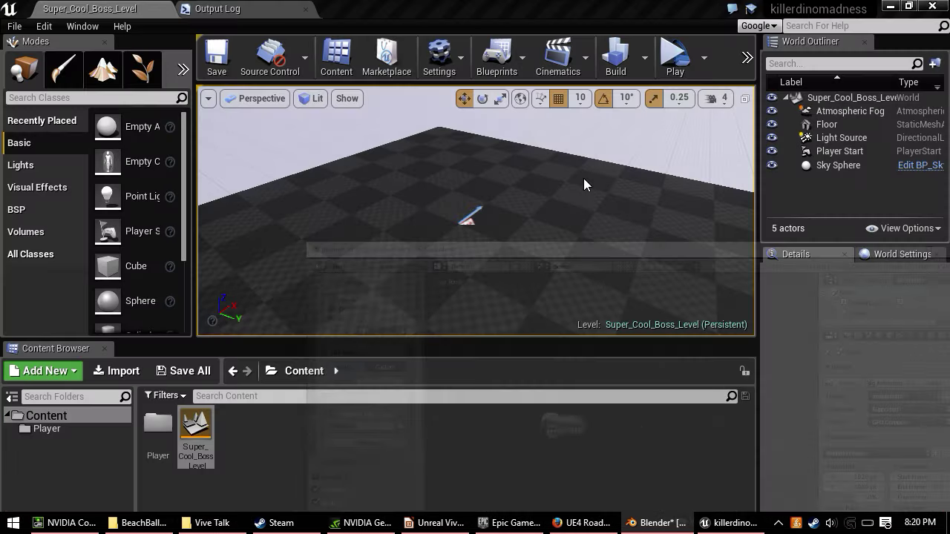
Step: Switch to Unreal Editor, reimport the Cube_000 and Cube_001 meshes in the Player folder, and play-test the level
left_click(859, 11)
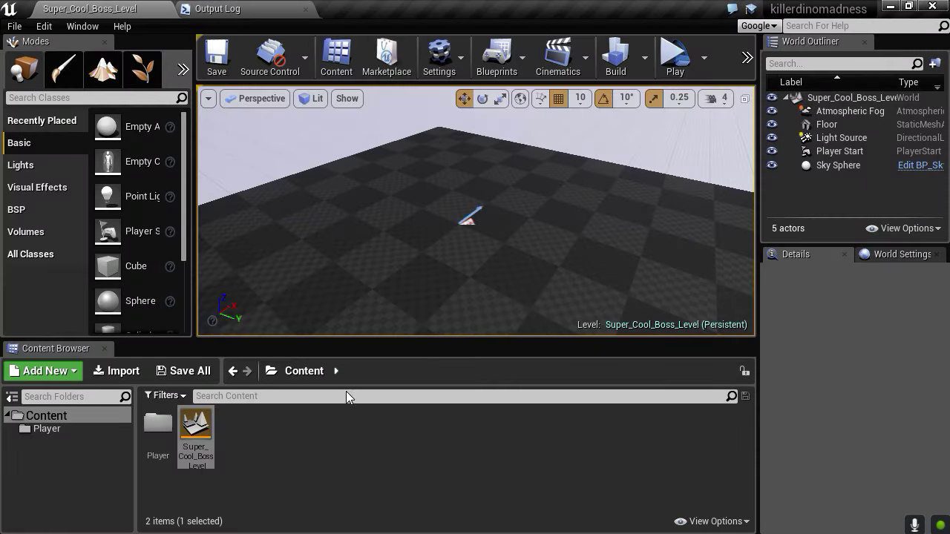
double_click(157, 446)
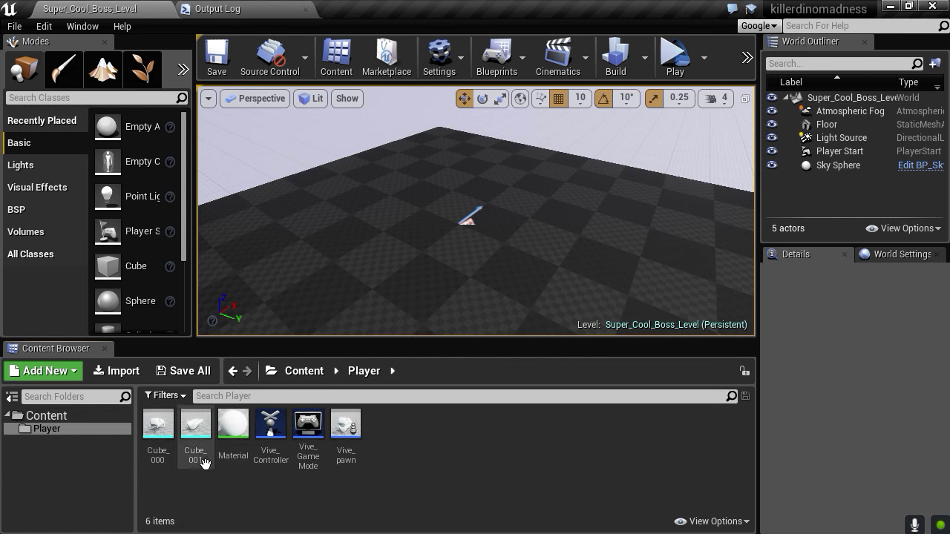
left_click(158, 427)
left_click(193, 427, "ctrl")
right_click(194, 427)
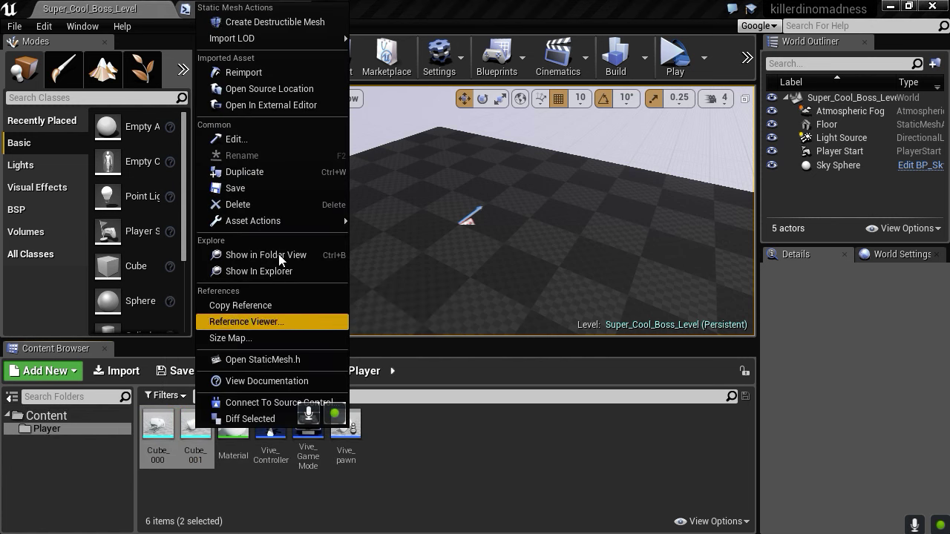
key("Escape")
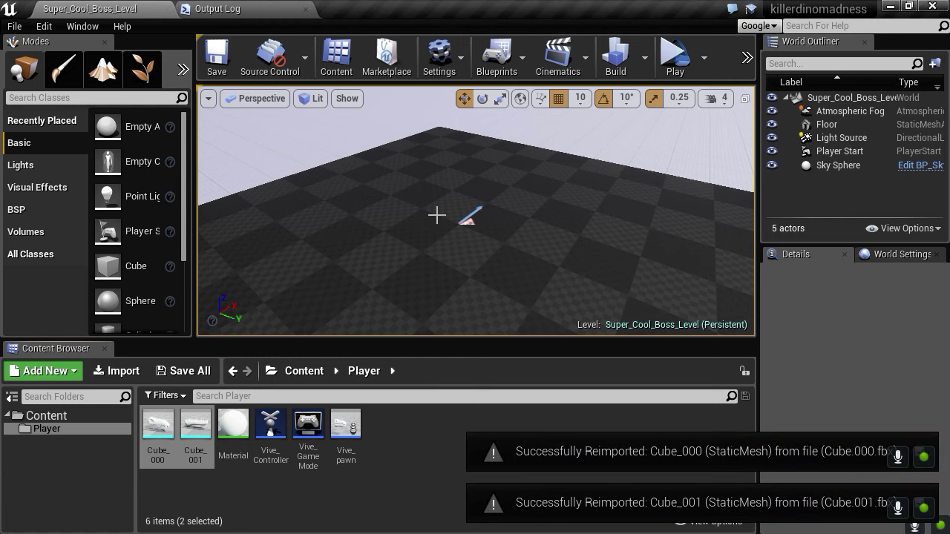
left_click(675, 59)
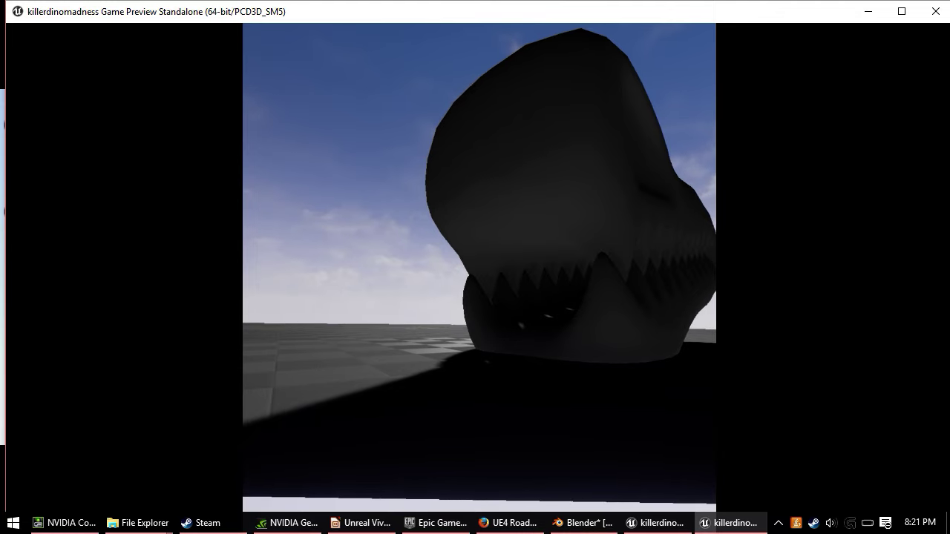
key("Escape")
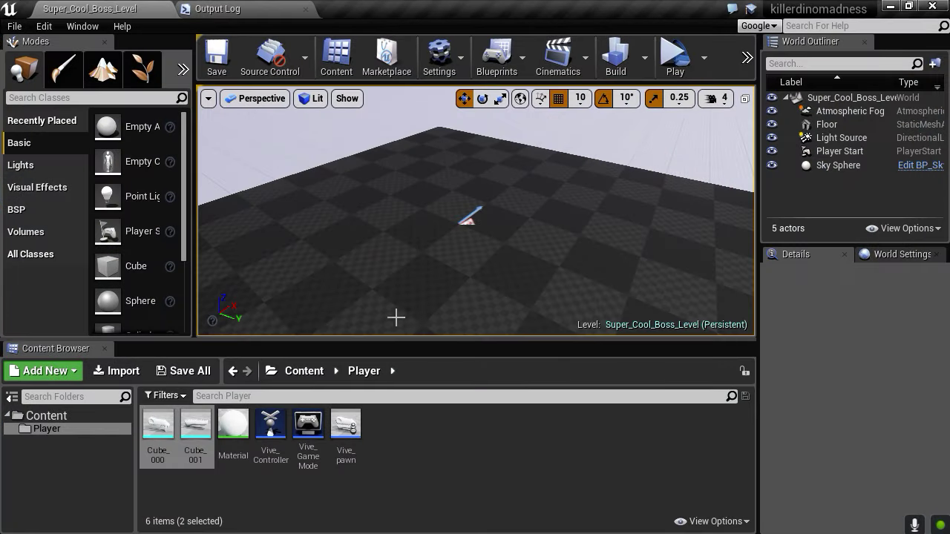
Step: Set World to Meters to 1000 in the VR section of the level's World Settings
left_click(879, 256)
scroll(879, 316, "down", 10)
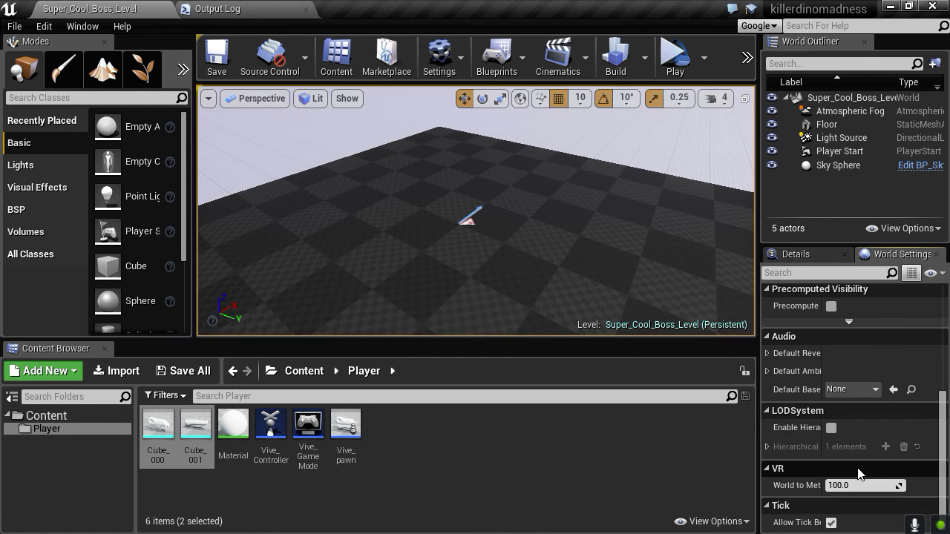
left_click_drag(758, 449, 637, 448)
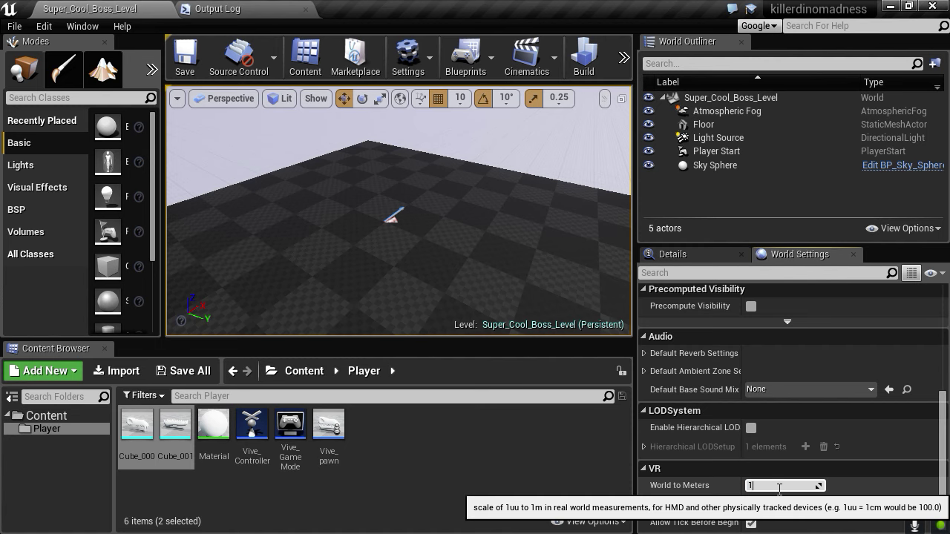
key("Return")
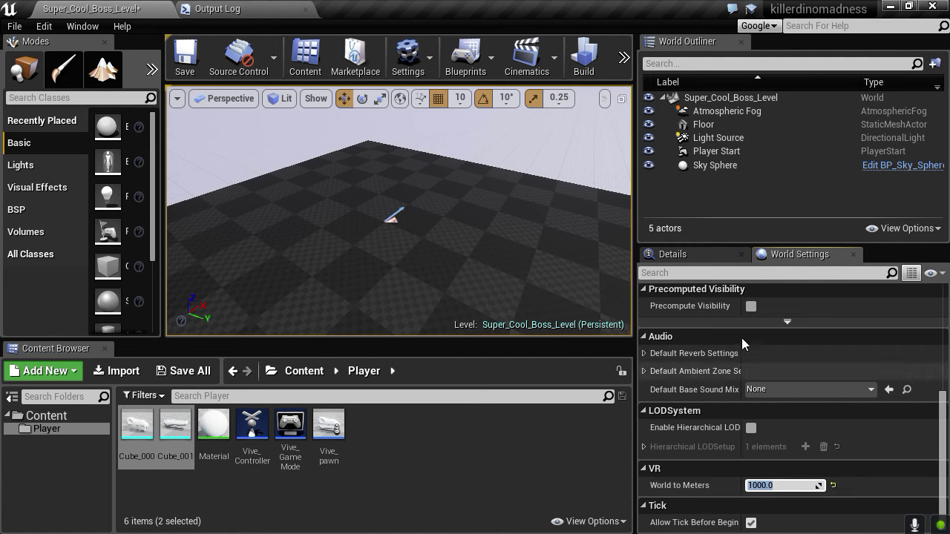
left_click(592, 147)
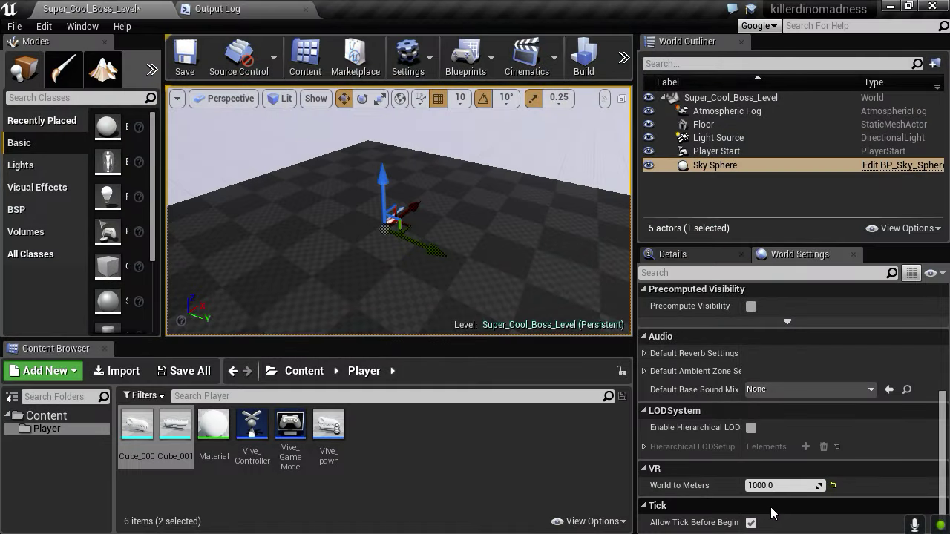
Step: Restore the level's World to Meters value to 100 and save the level
left_click(786, 495)
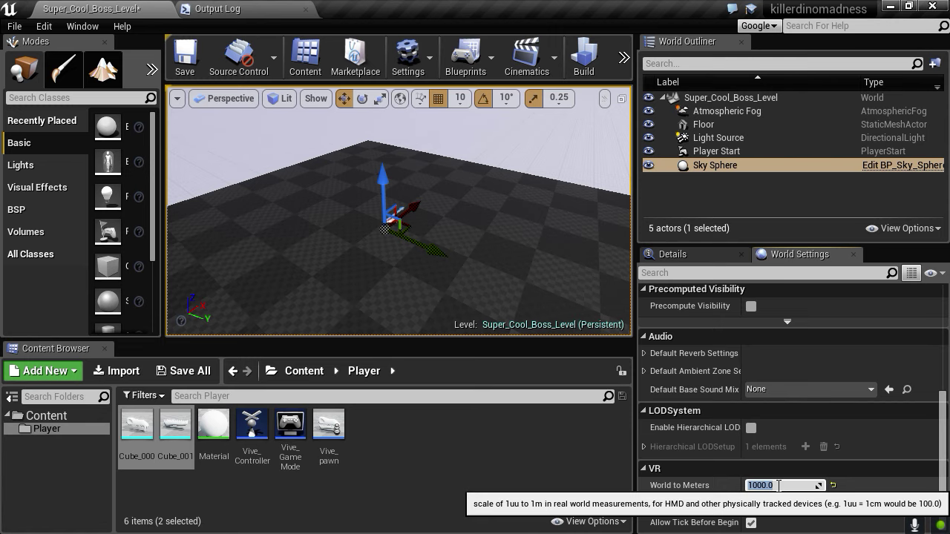
type("100")
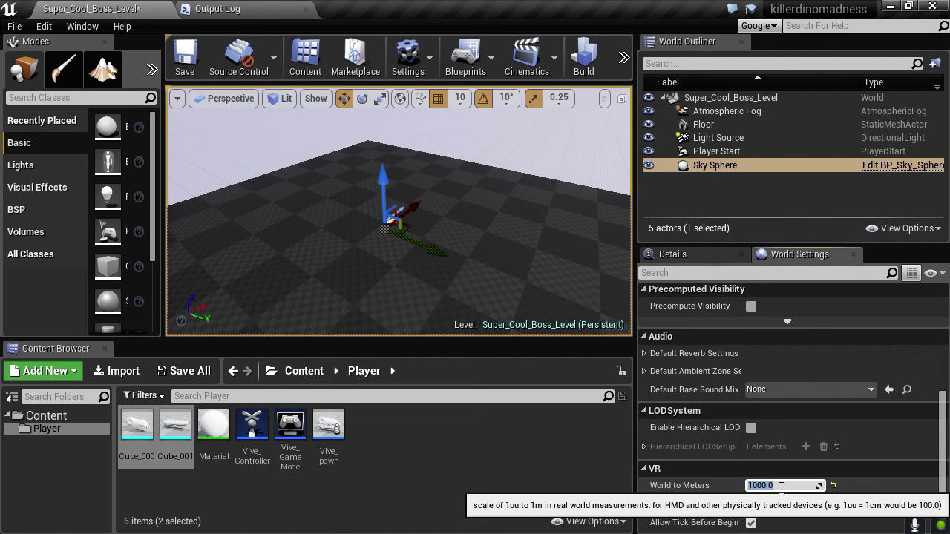
key("Return")
key("super")
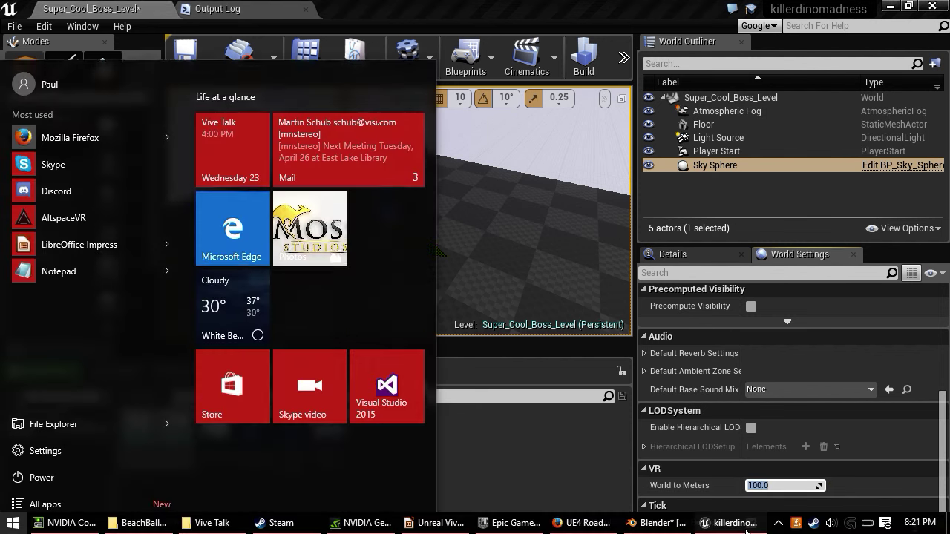
key("super")
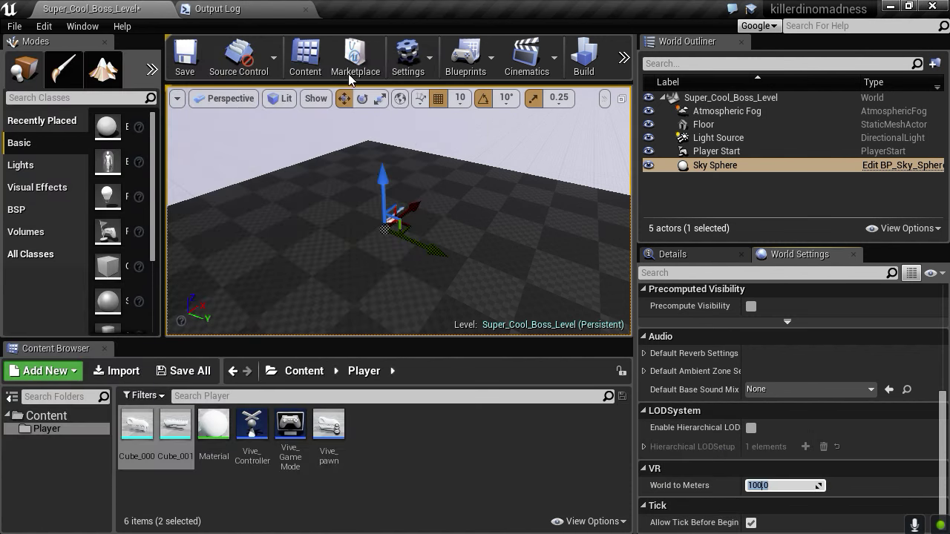
left_click(202, 64)
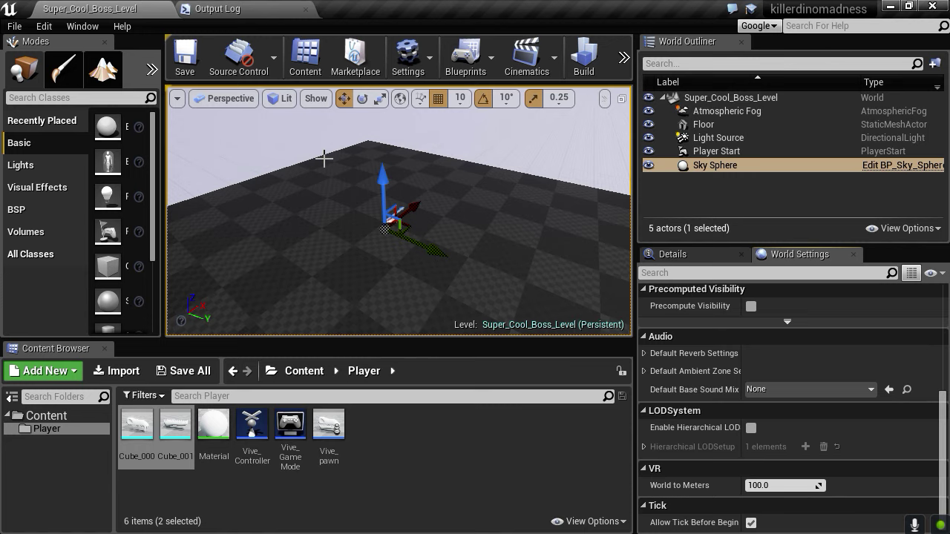
left_click(302, 501)
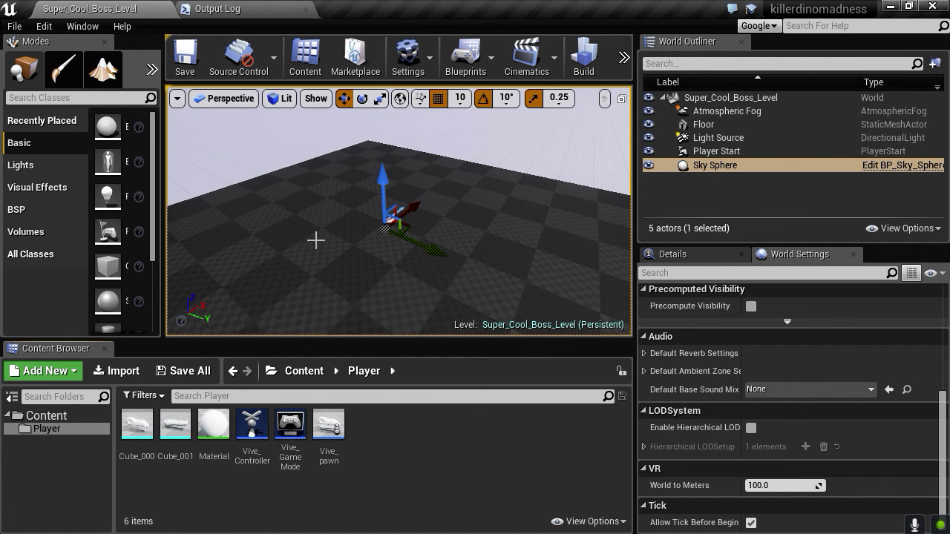
key("super")
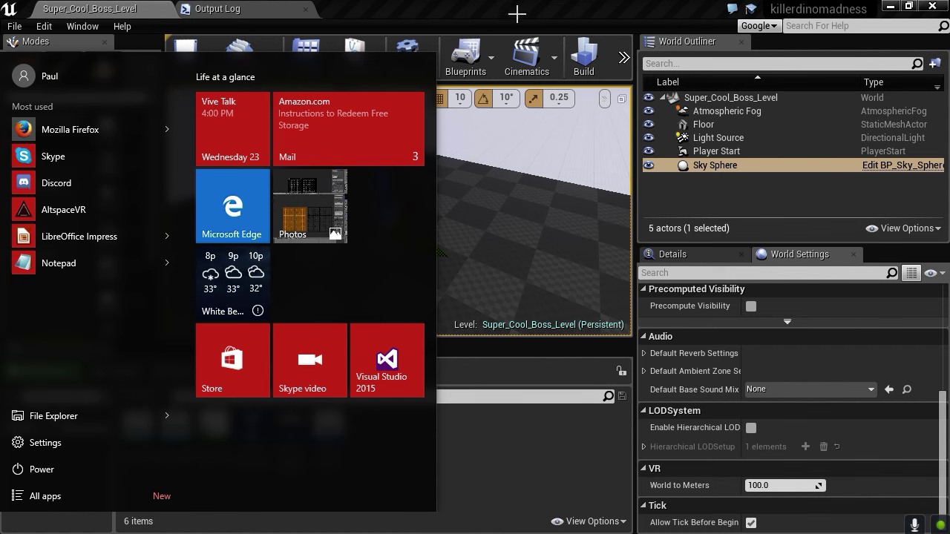
left_click(477, 306)
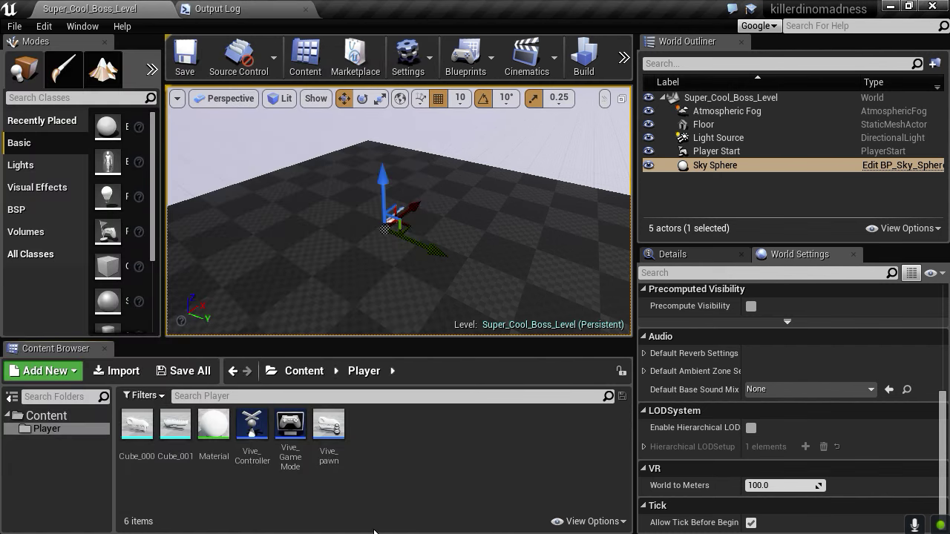
key("super")
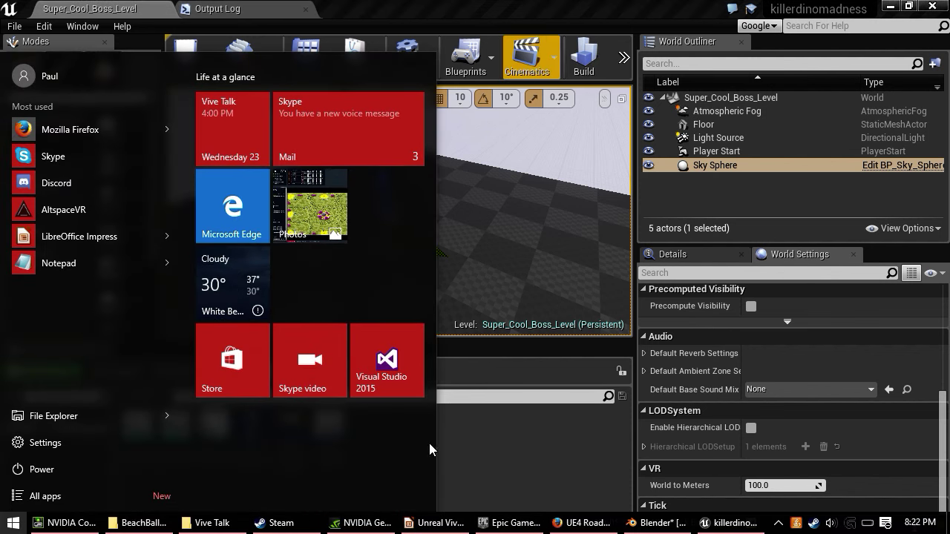
left_click(527, 267)
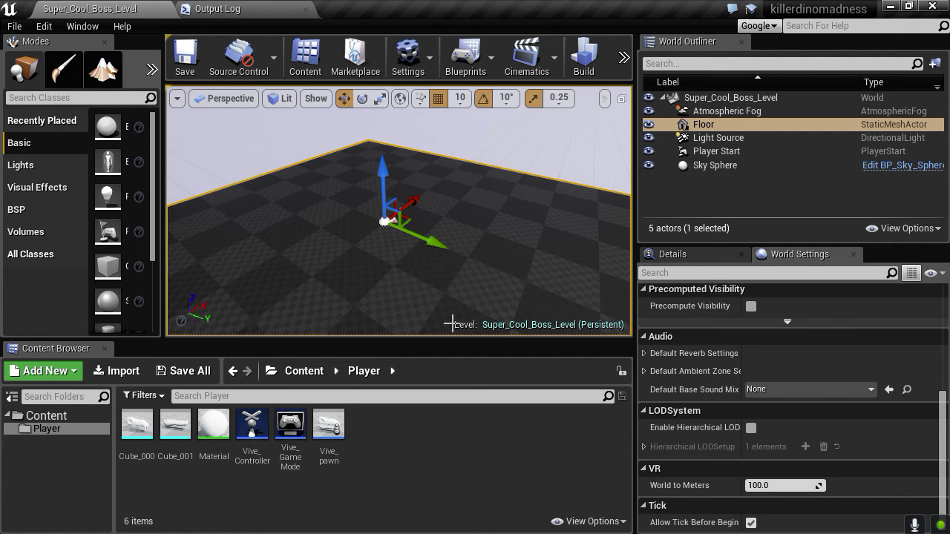
Step: Switch to the Unreal Vive Talk presentation in LibreOffice Impress and start the slide show from the "Performance in Unreal" slide
key("super")
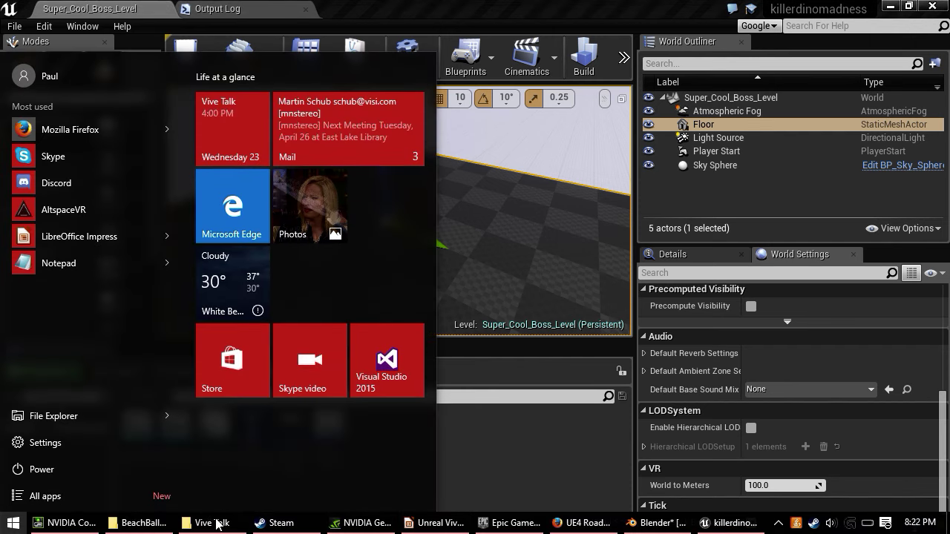
left_click(433, 523)
scroll(312, 295, "up", 6)
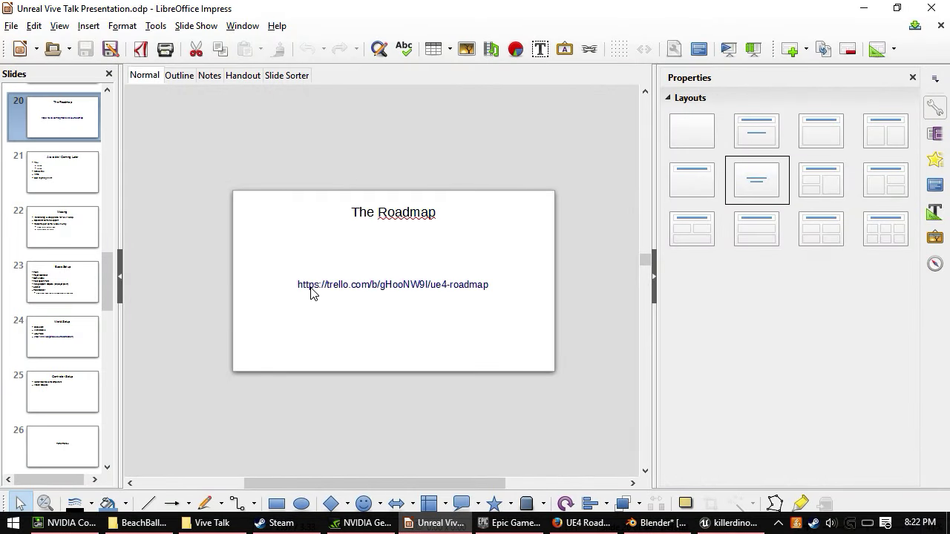
scroll(312, 295, "down", 8)
scroll(313, 294, "up", 1)
scroll(313, 294, "down", 1)
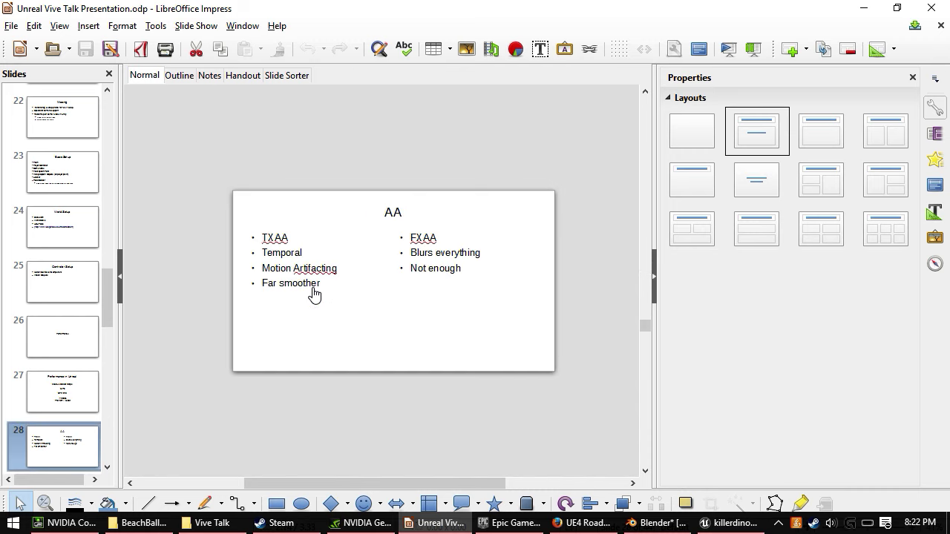
scroll(314, 294, "up", 2)
scroll(313, 294, "down", 1)
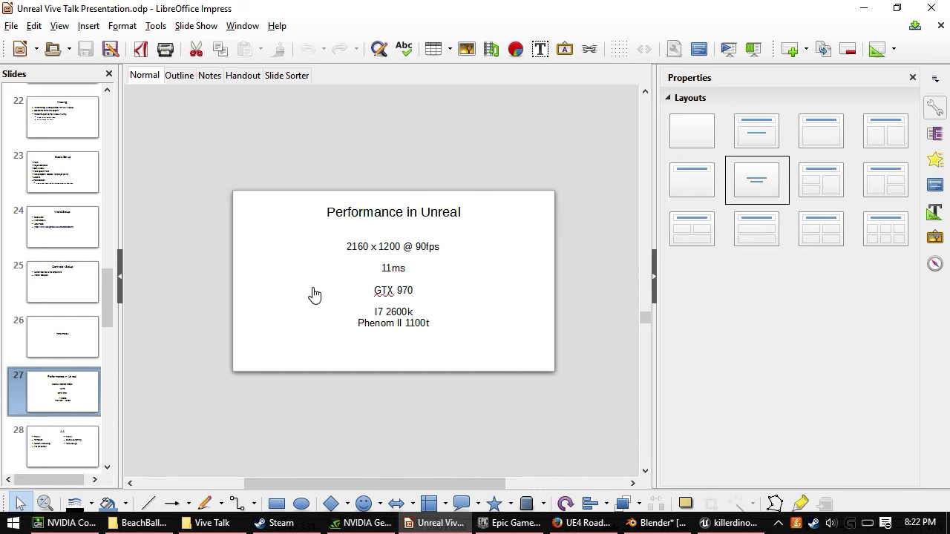
key("shift+F5")
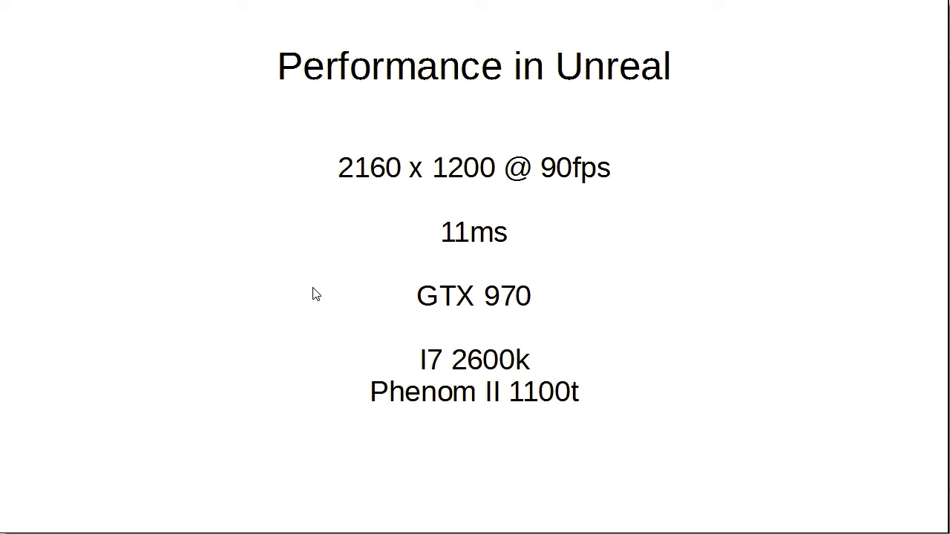
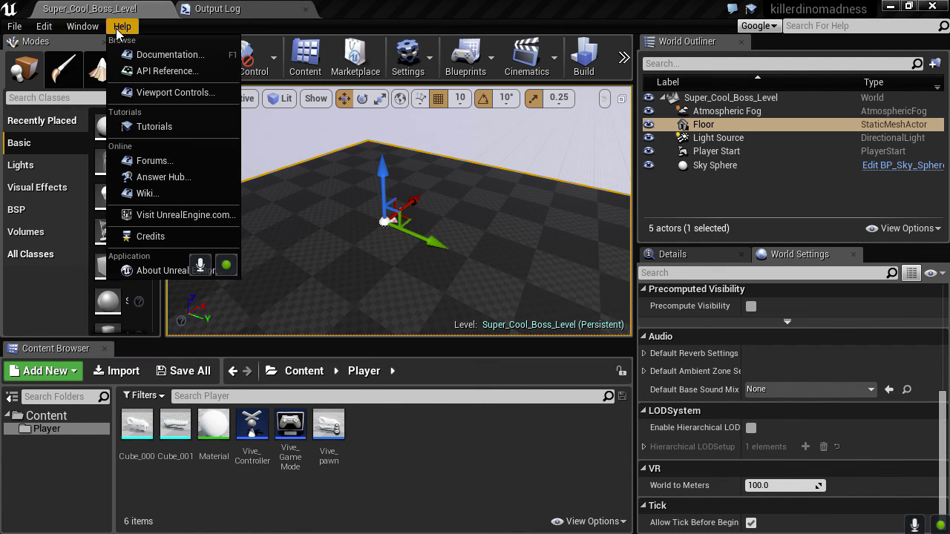
Step: Turn off Smooth Frame Rate in the engine's General Settings of the Project Settings
mouse_move(44, 26)
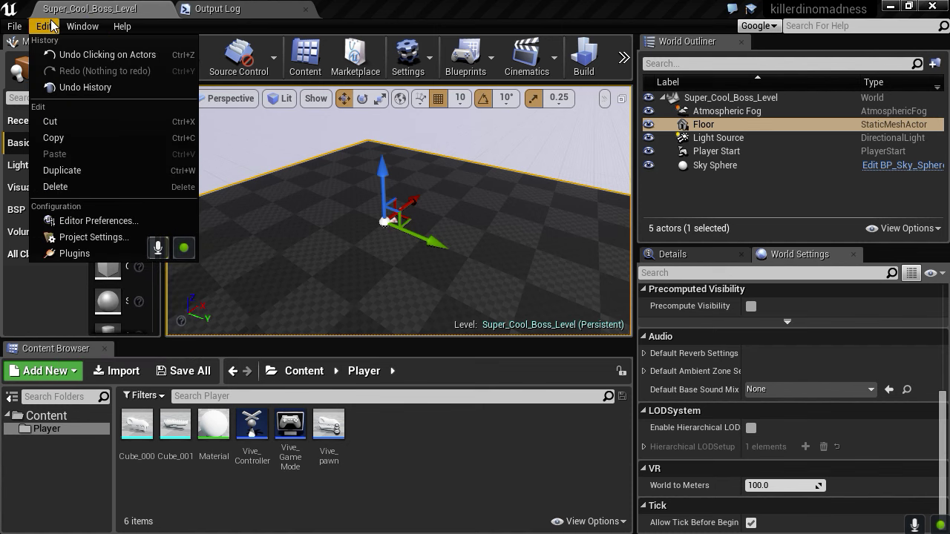
left_click(104, 236)
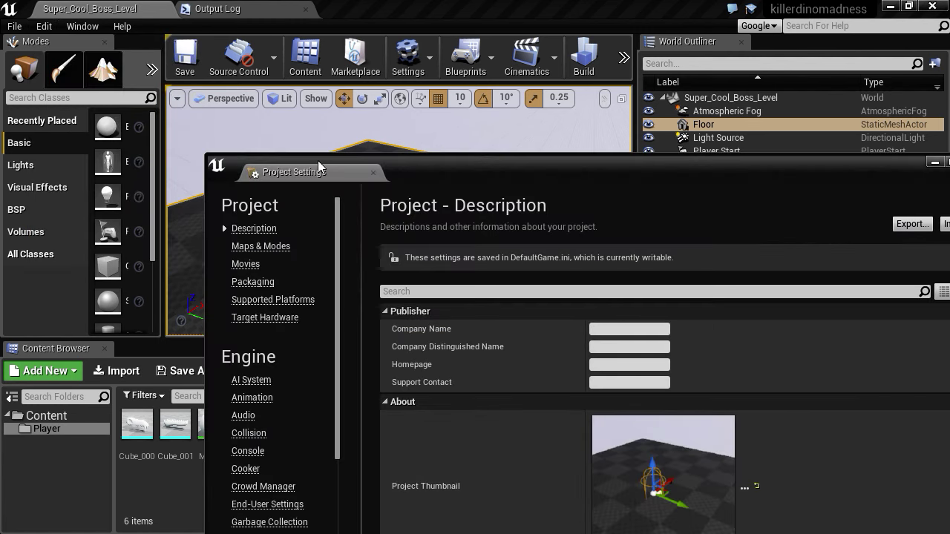
double_click(594, 165)
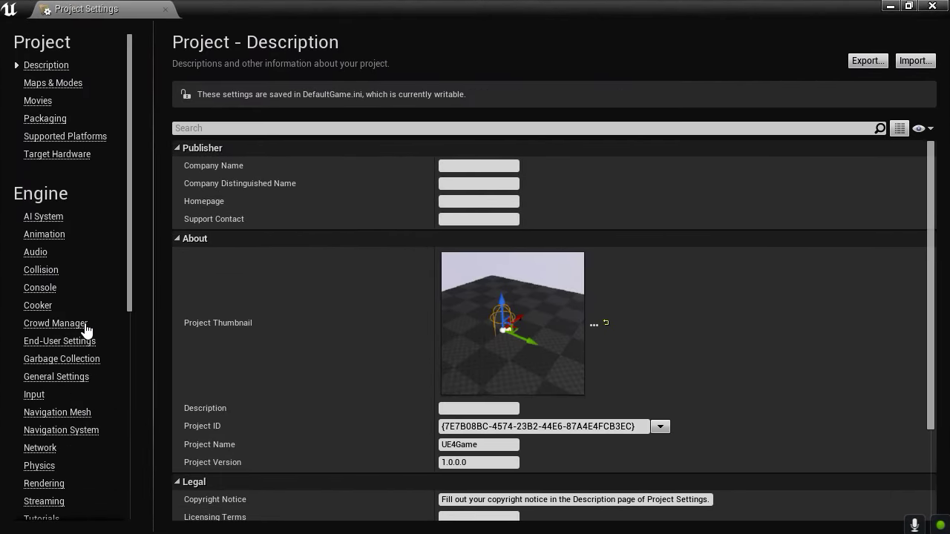
left_click(60, 377)
scroll(321, 390, "down", 5)
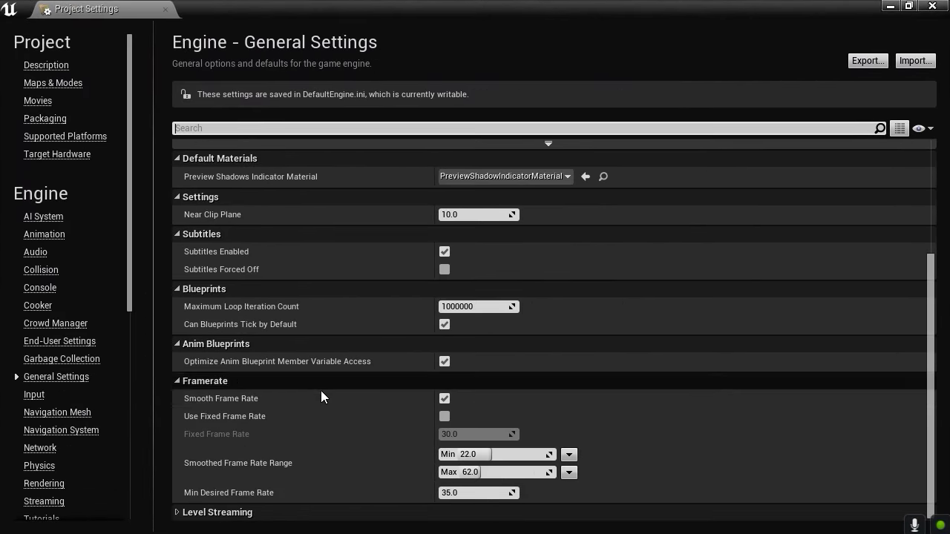
left_click(444, 399)
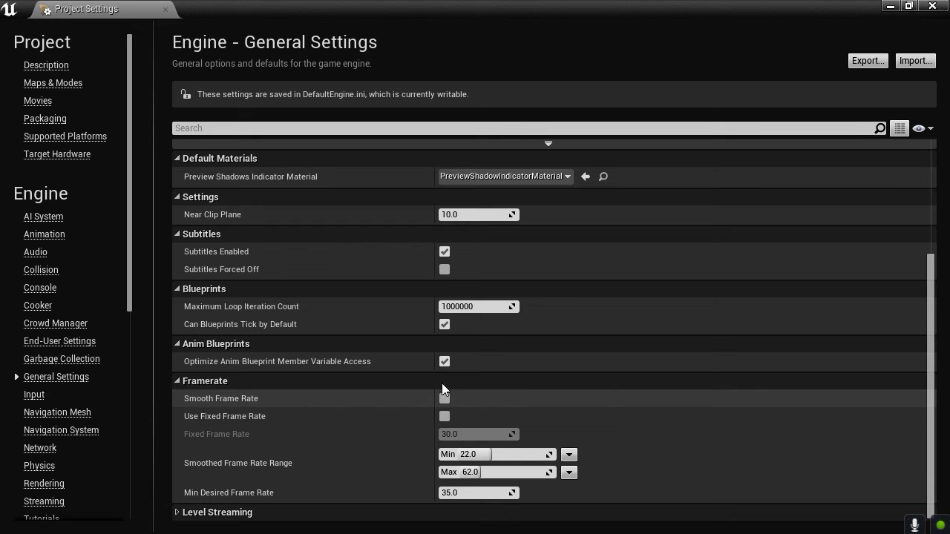
Step: In the project's Rendering settings, disable Ambient Occlusion and its Static Fraction, and set the anti-aliasing method to FXAA
scroll(42, 490, "down", 3)
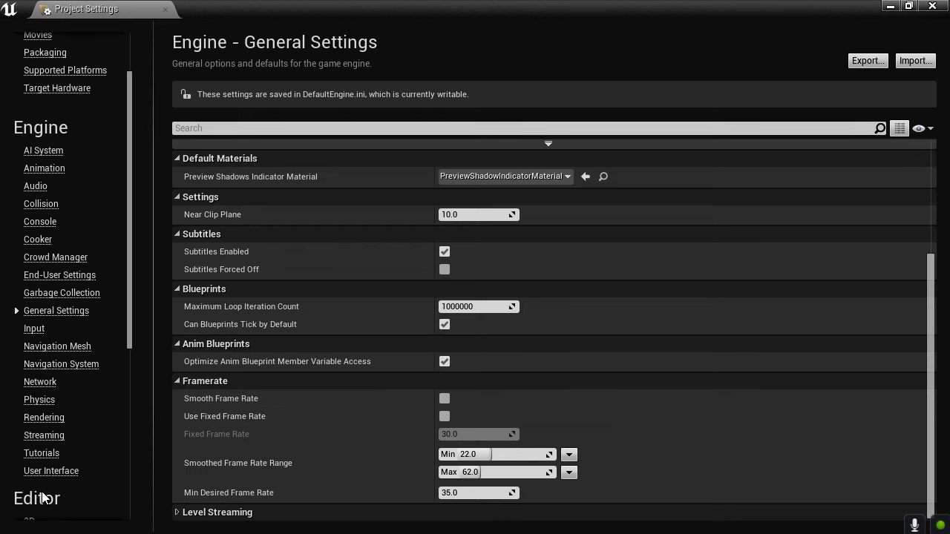
left_click(57, 410)
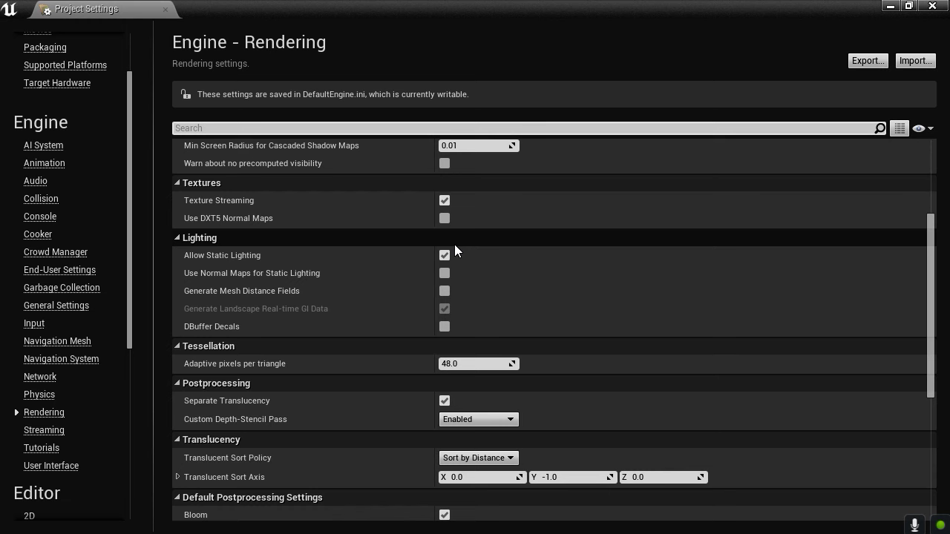
scroll(450, 267, "down", 5)
left_click(444, 295)
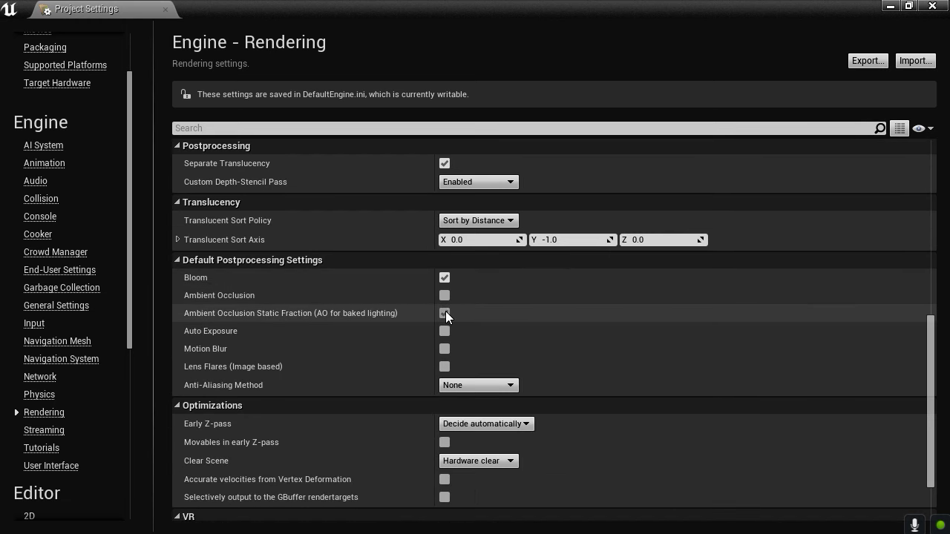
left_click(465, 384)
left_click(456, 408)
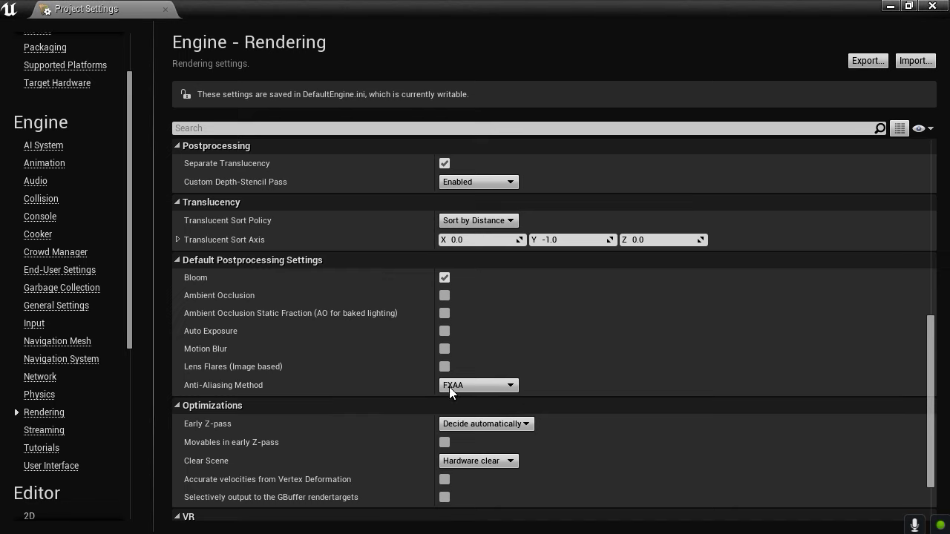
scroll(553, 290, "down", 2)
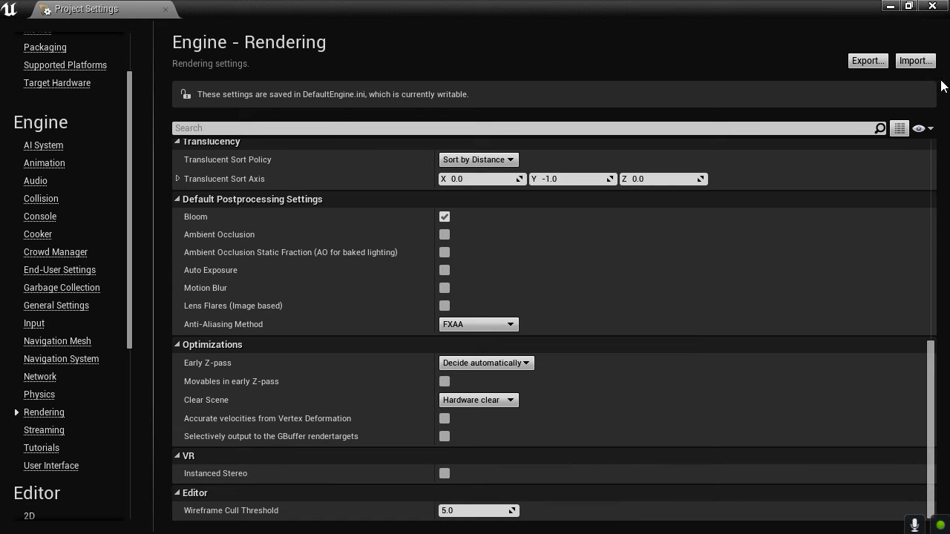
left_click(932, 6)
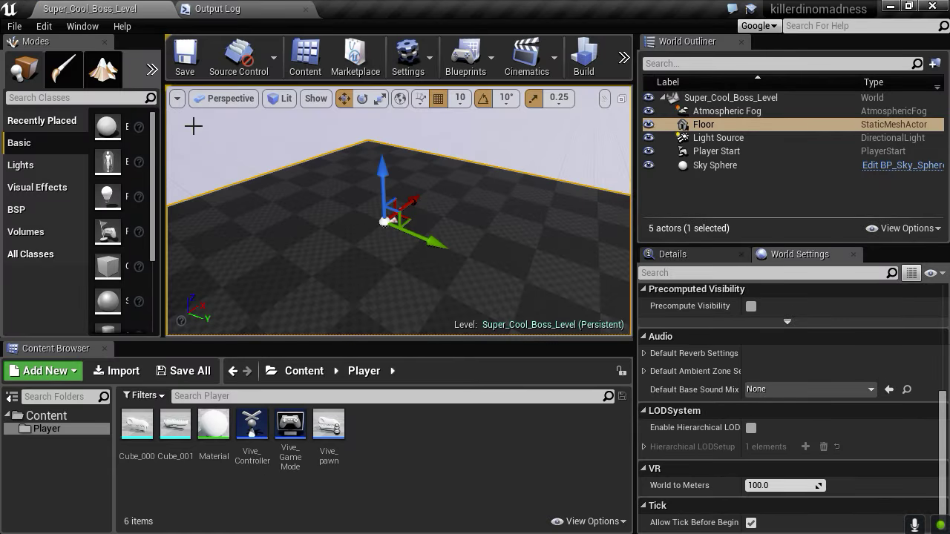
Step: Find the Post Process Volume actor, place it on the level's floor, and open its details
left_click(109, 97)
type("post")
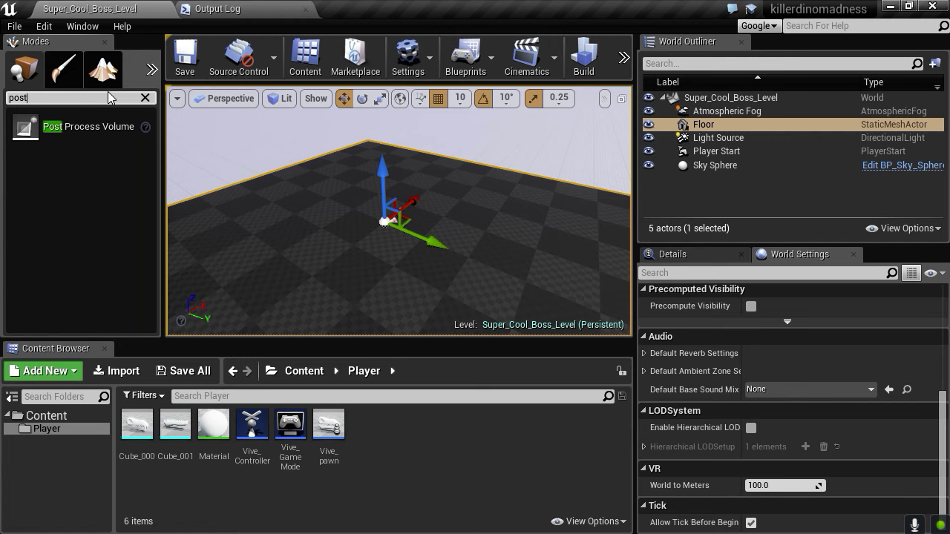
left_click_drag(86, 127, 391, 257)
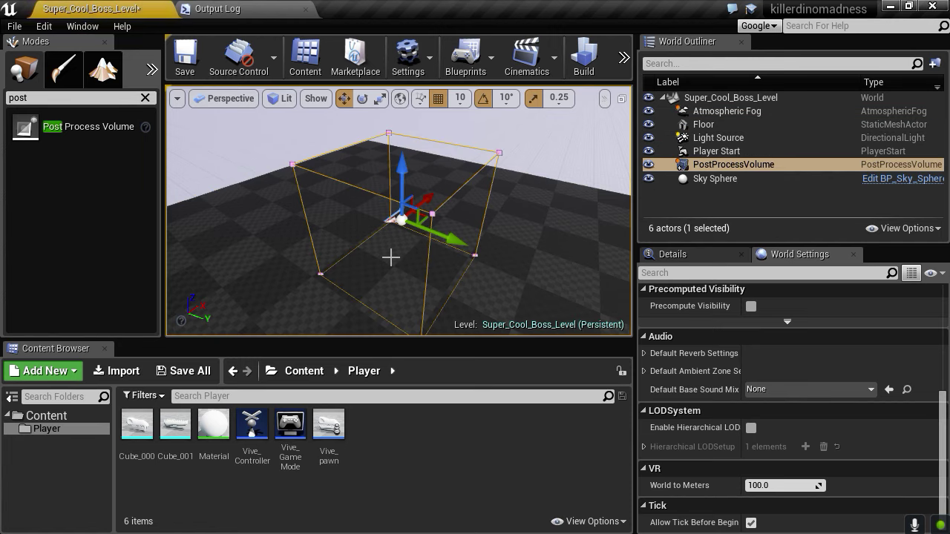
left_click(695, 254)
scroll(758, 334, "down", 5)
scroll(759, 383, "up", 3)
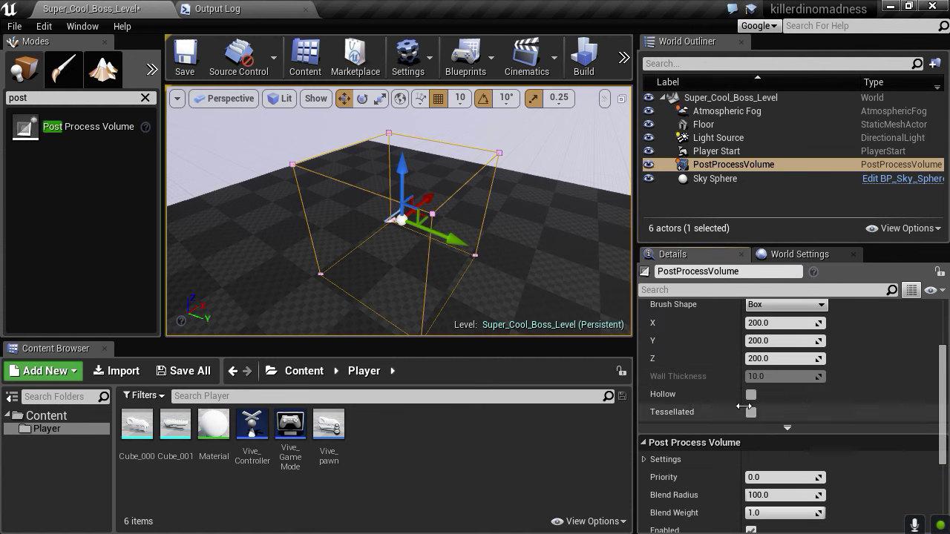
left_click(751, 394)
scroll(751, 397, "up", 1)
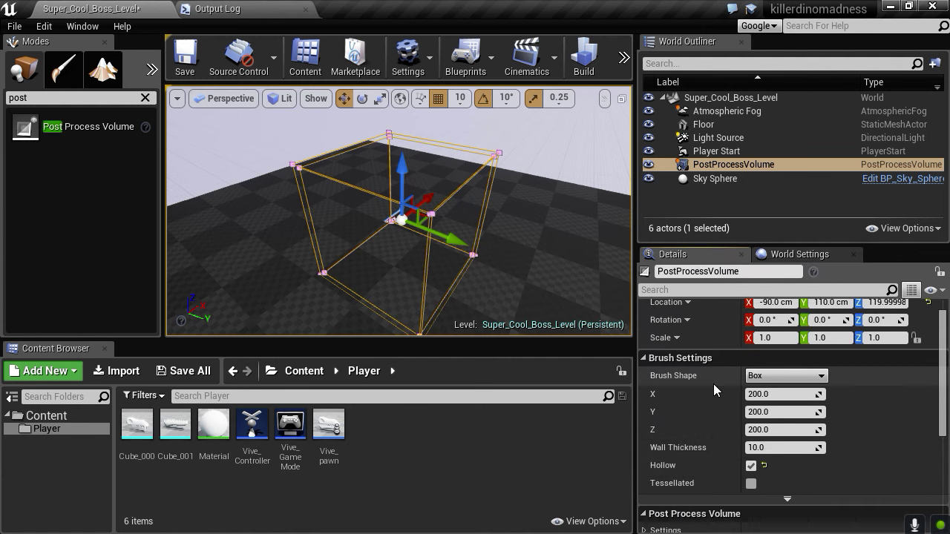
left_click(751, 418)
Step: Make the post process volume unbound and override its Screen Space Reflections intensity with 0
scroll(752, 419, "down", 3)
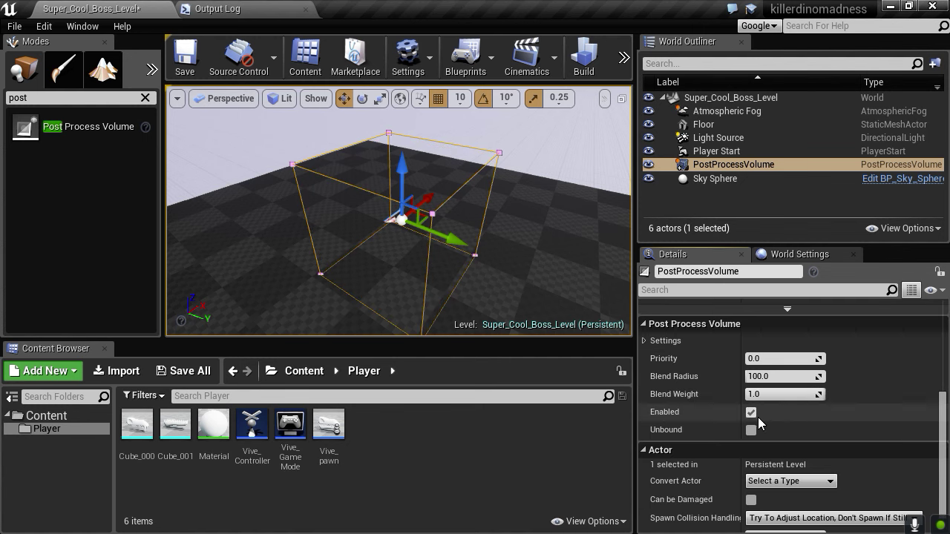
left_click(751, 430)
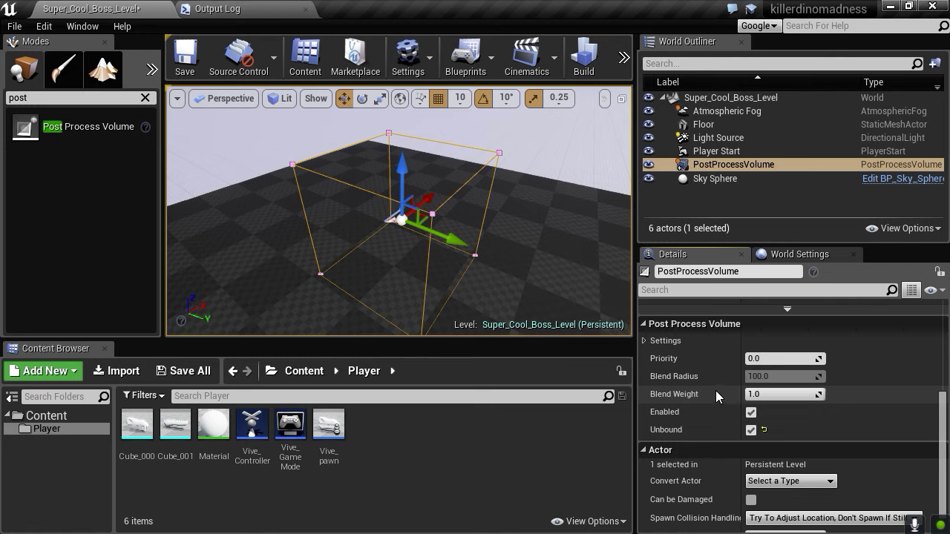
scroll(740, 387, "up", 3)
left_click(646, 412)
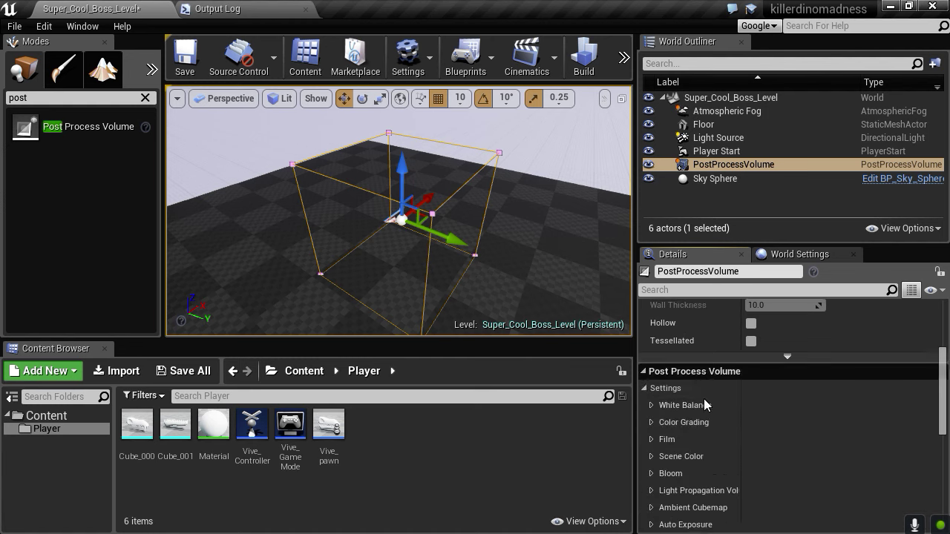
scroll(714, 396, "down", 10)
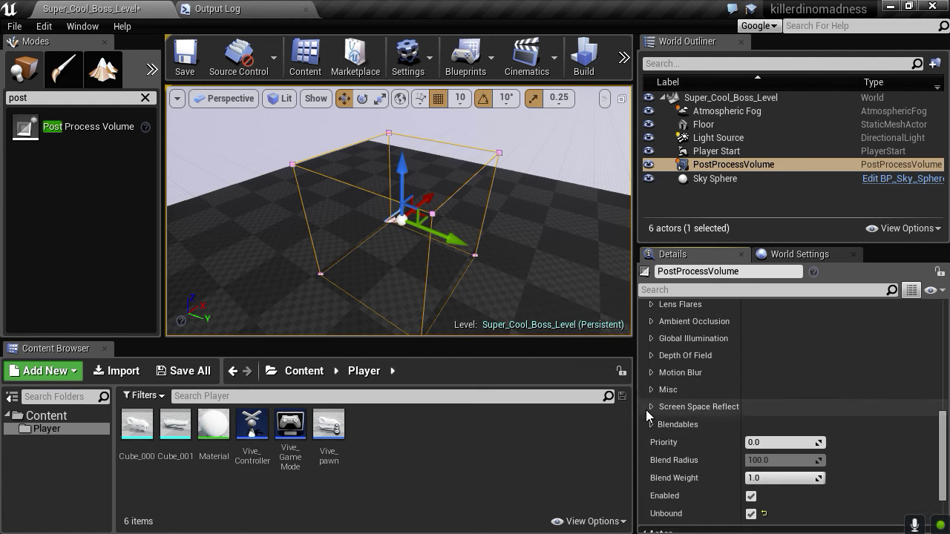
left_click(650, 406)
left_click(670, 424)
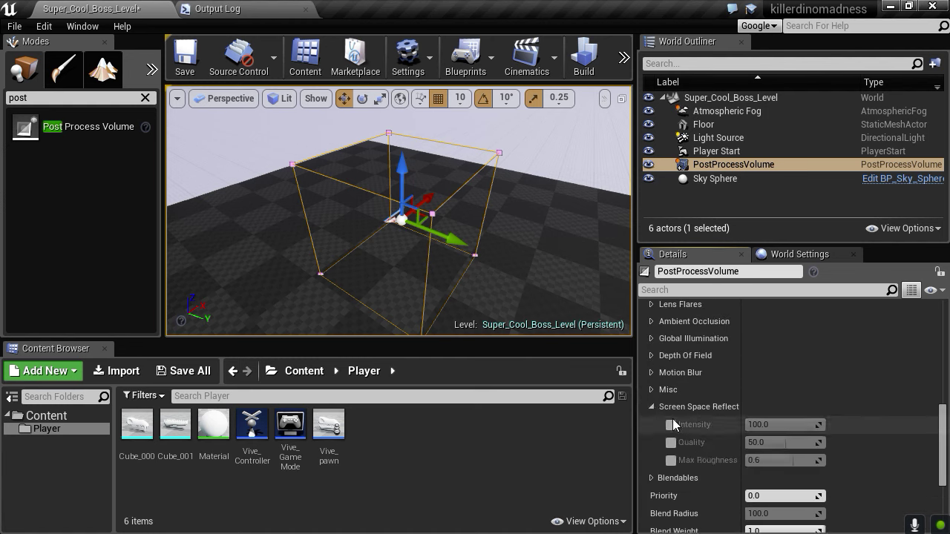
left_click_drag(775, 424, 731, 425)
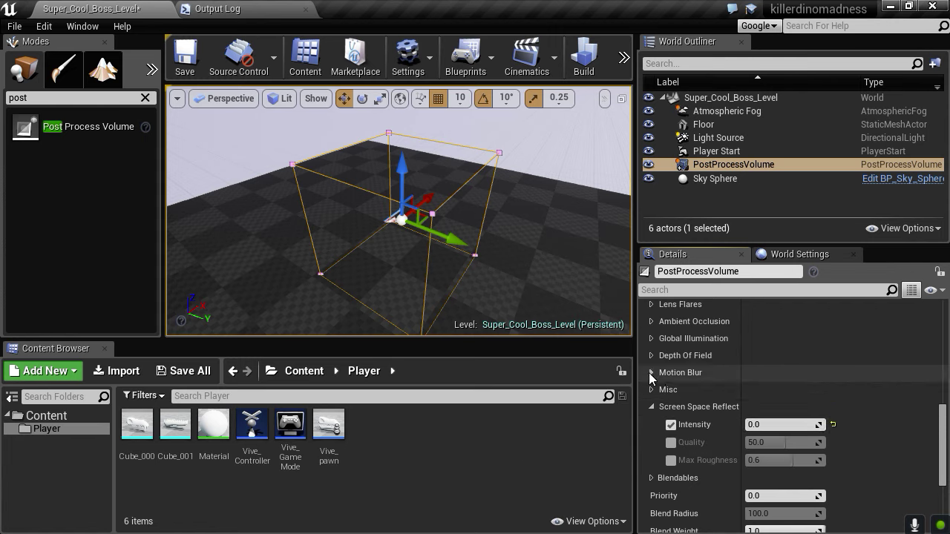
Step: Override the volume's Motion Blur amount with 0 and expand its Depth of Field settings
left_click(650, 372)
left_click(670, 390)
left_click_drag(776, 391, 731, 391)
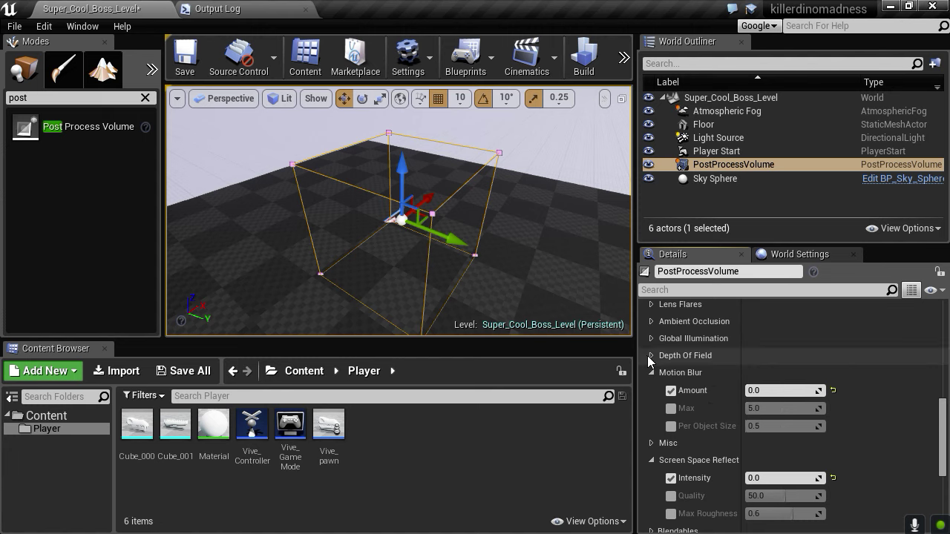
left_click(650, 355)
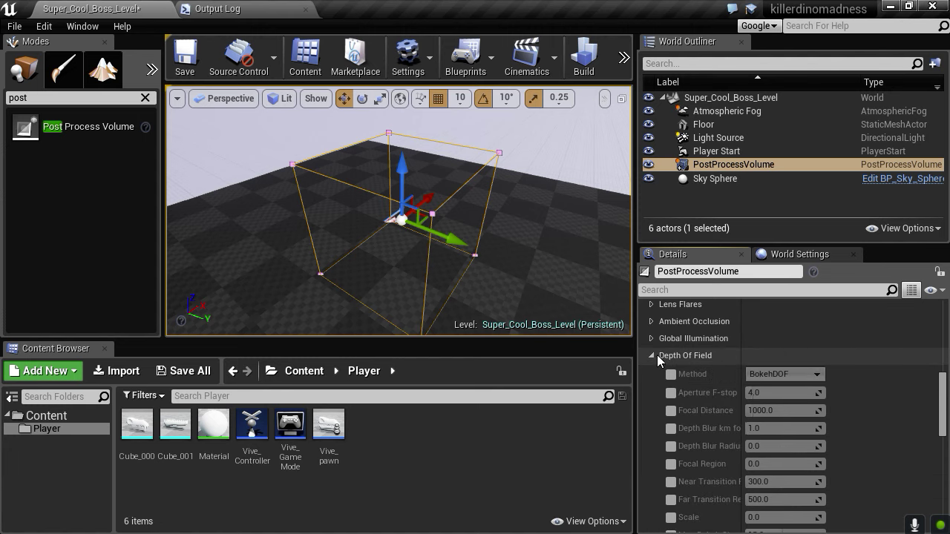
Step: Override the post process volume's Ambient Occlusion intensity with 0
left_click(651, 322)
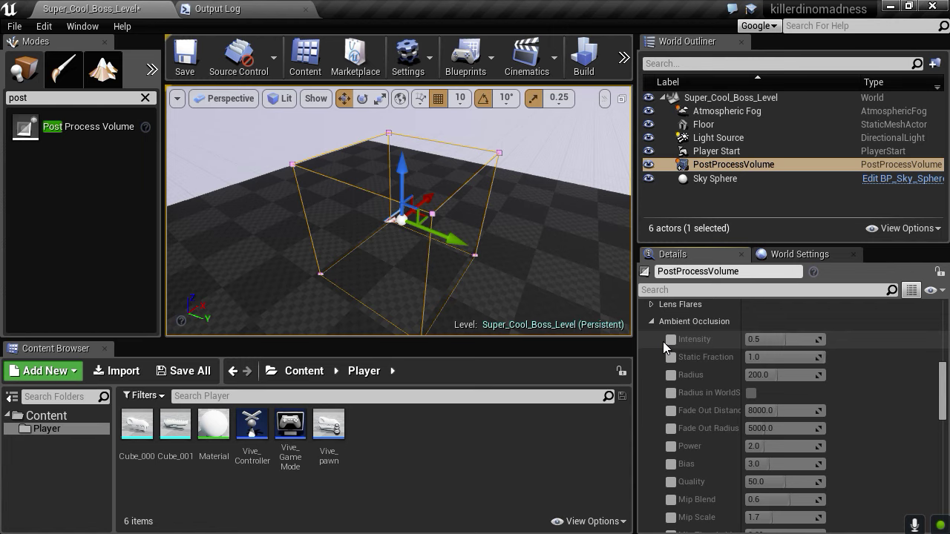
left_click(670, 340)
left_click_drag(789, 339, 746, 339)
scroll(788, 371, "up", 3)
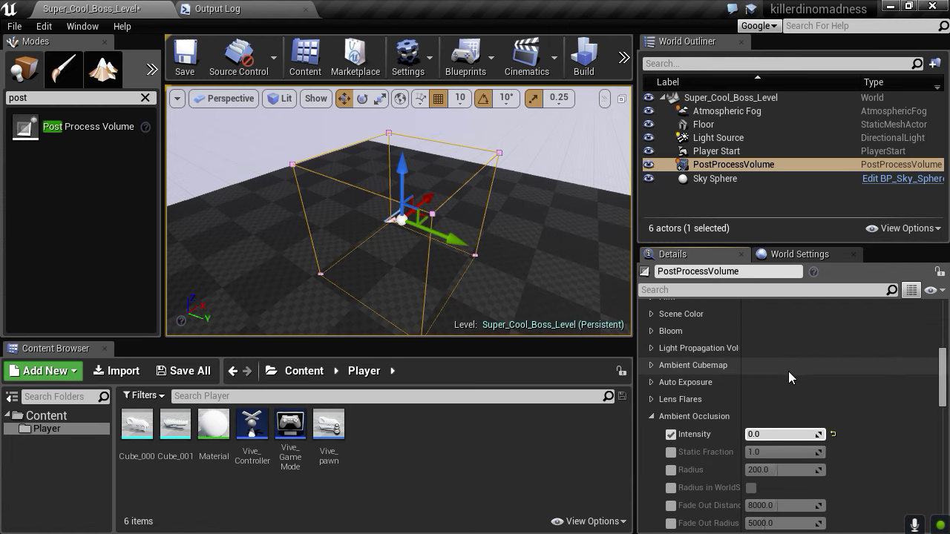
Step: Override the post process volume's Lens Flares intensity with 0
left_click(651, 399)
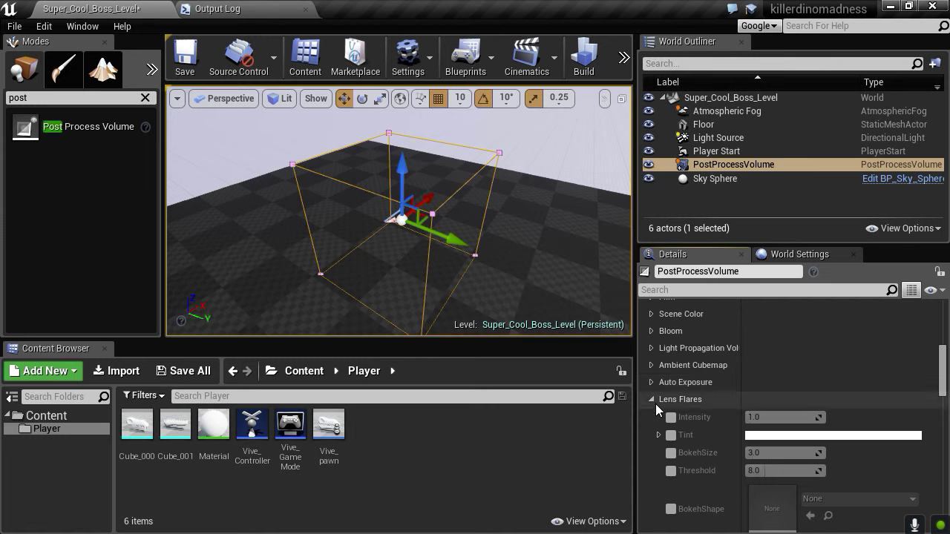
left_click(671, 417)
left_click_drag(787, 417, 746, 417)
Step: Enable the volume's Bloom intensity override, try it at 8.0, and set it to 1.0
scroll(687, 392, "up", 1)
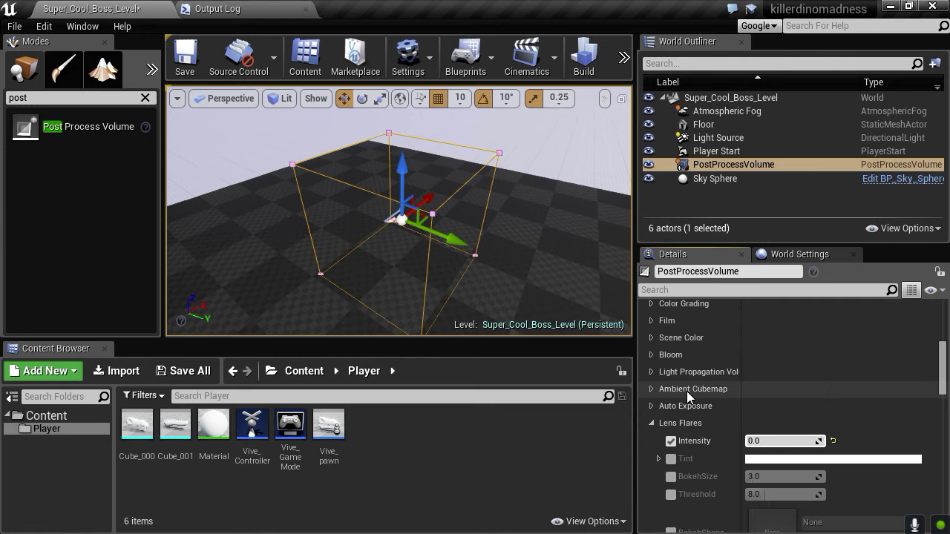
scroll(654, 394, "up", 1)
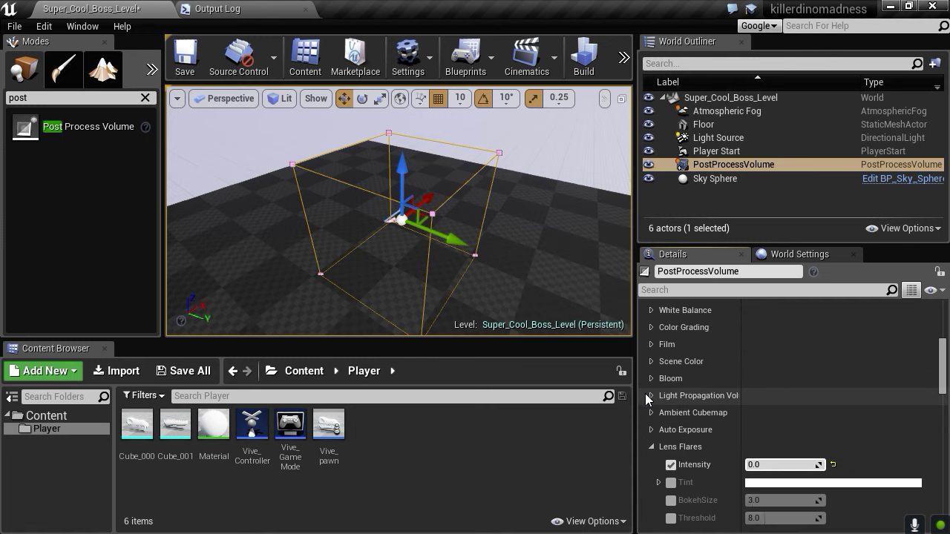
left_click(649, 378)
left_click(671, 397)
left_click_drag(753, 397, 768, 398)
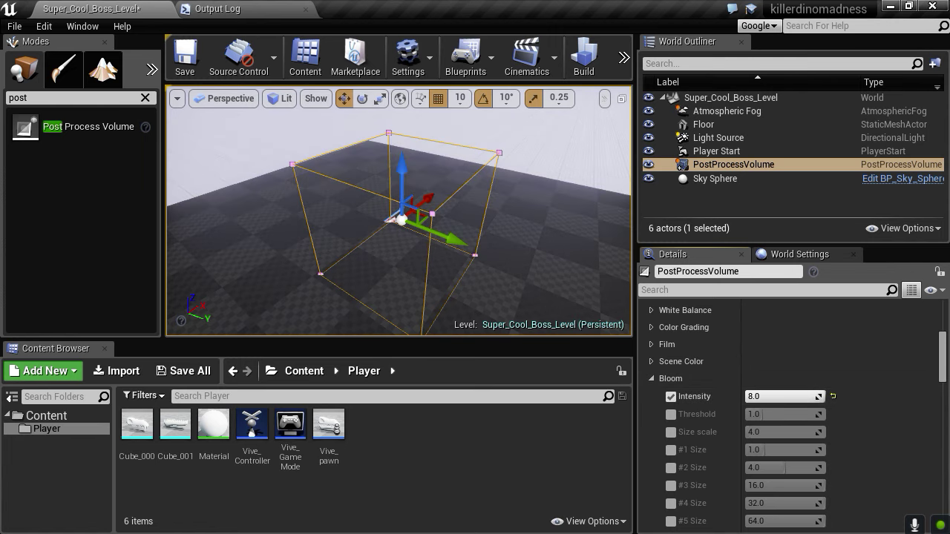
left_click(757, 396)
type("1")
key("Return")
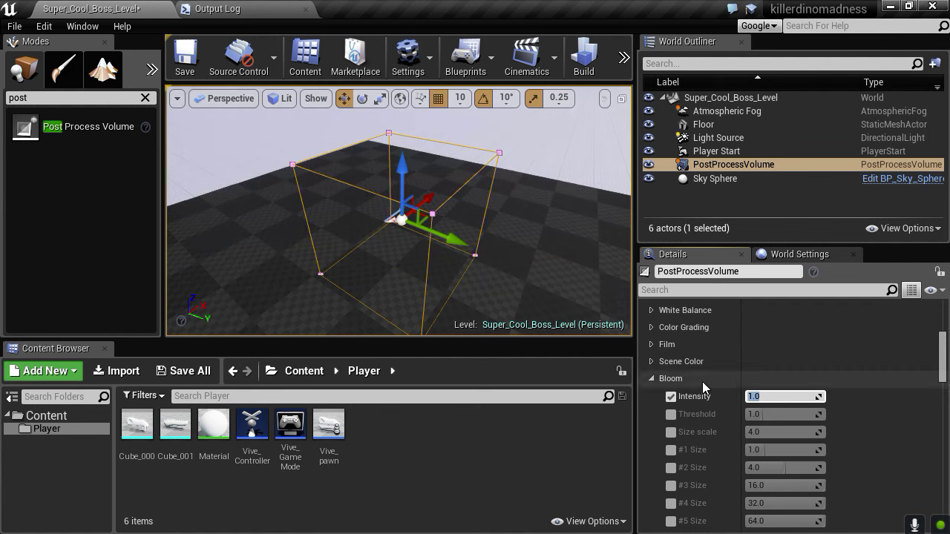
Step: Review the overridden effects and remaining settings of the post process volume, from Bloom to the Actor section
scroll(704, 381, "down", 10)
scroll(711, 385, "down", 10)
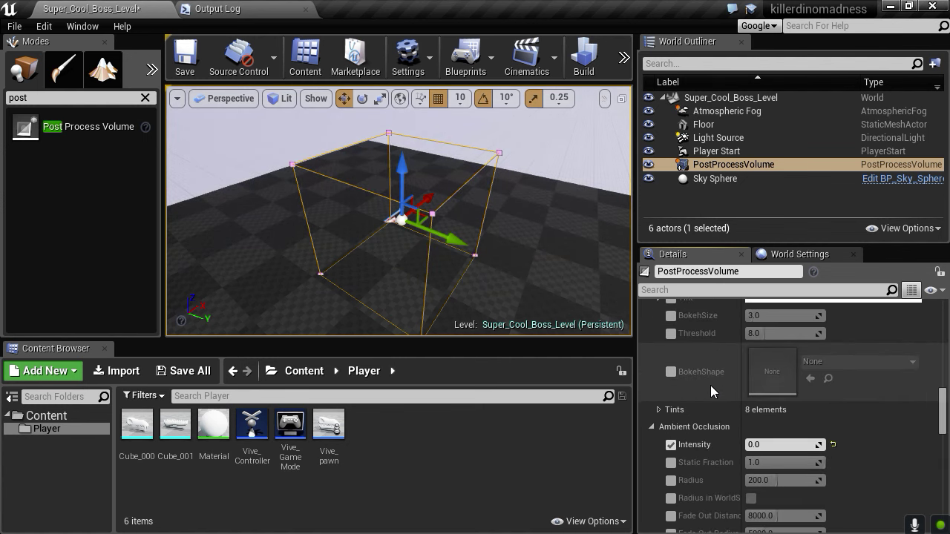
scroll(710, 386, "down", 10)
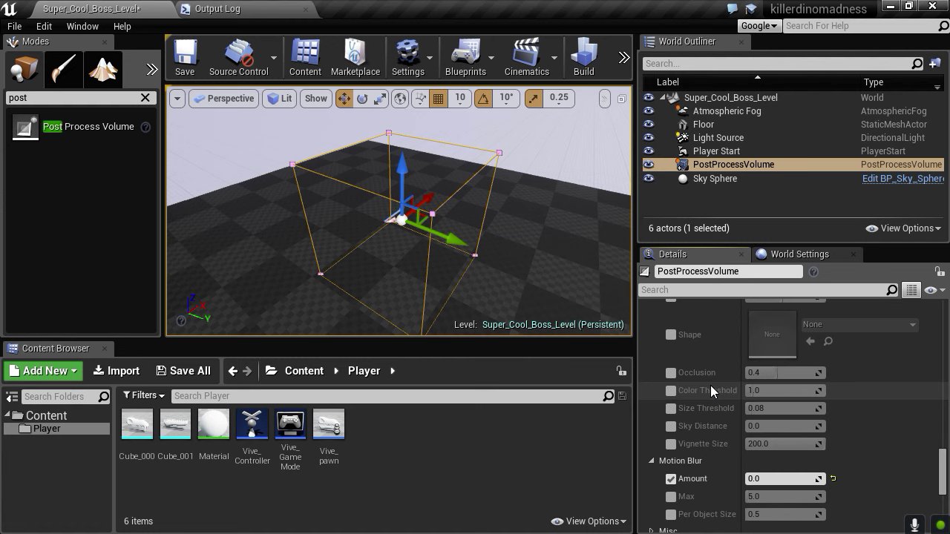
scroll(710, 386, "down", 2)
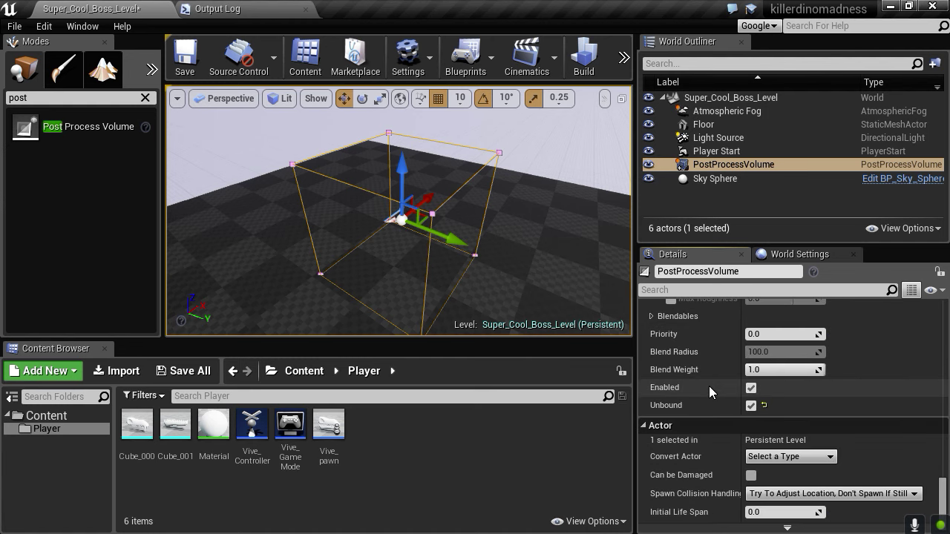
scroll(707, 387, "up", 4)
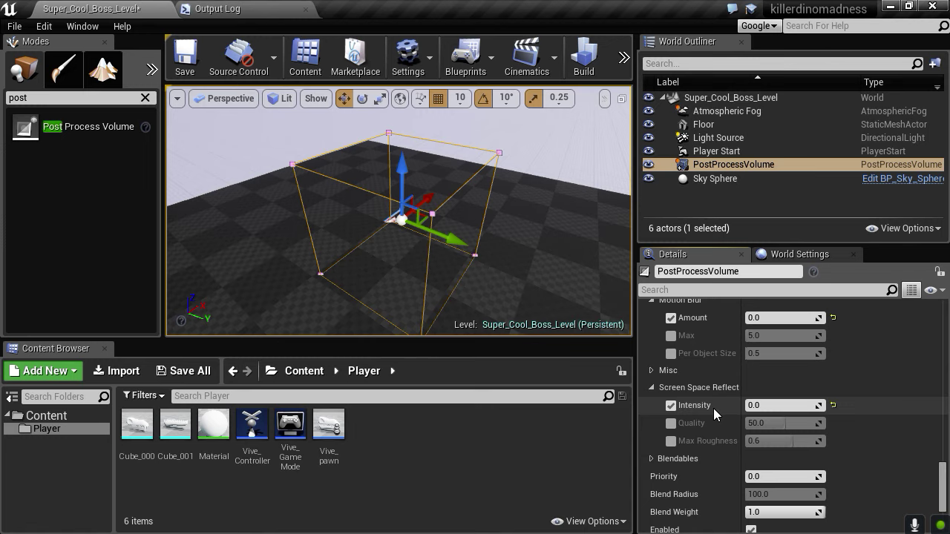
scroll(743, 448, "up", 8)
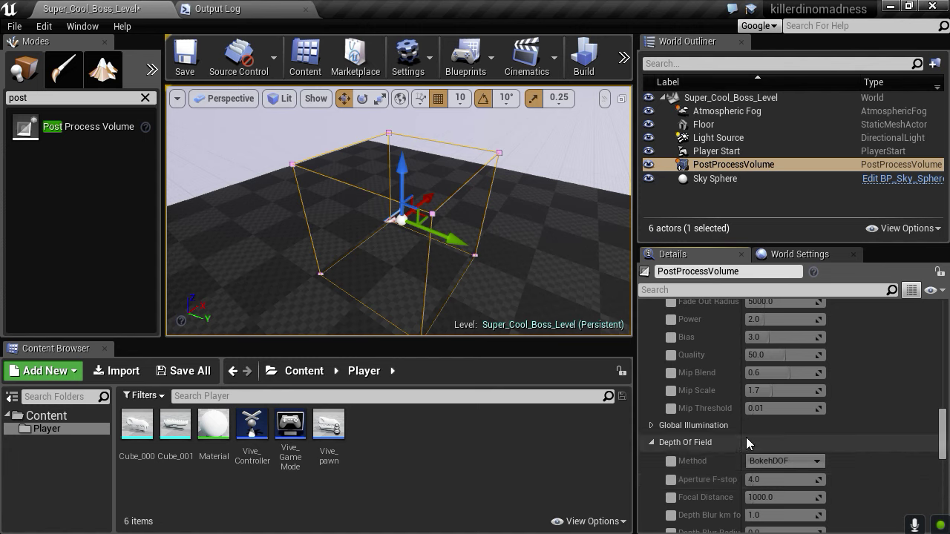
Step: Turn off Cast Shadows on the Light Source directional light
scroll(924, 456, "up", 15)
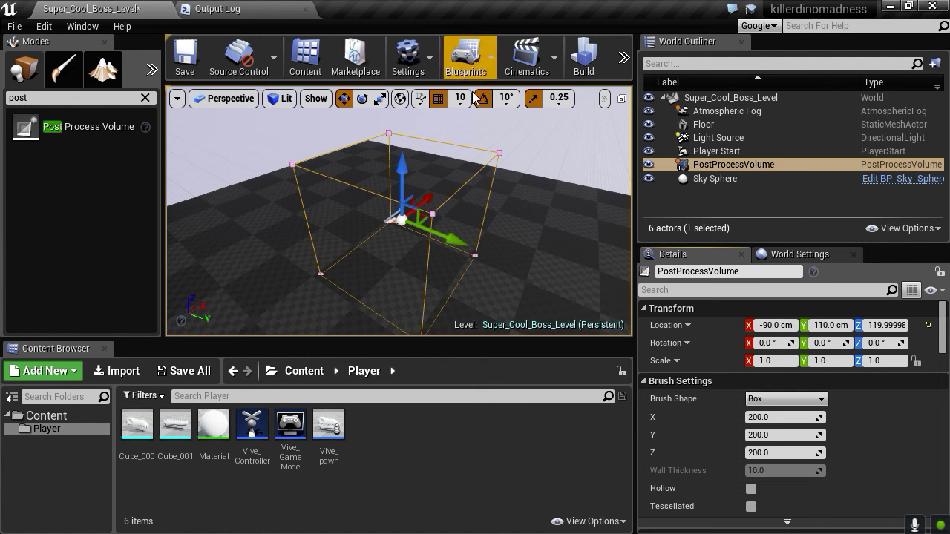
left_click(716, 138)
scroll(792, 512, "down", 3)
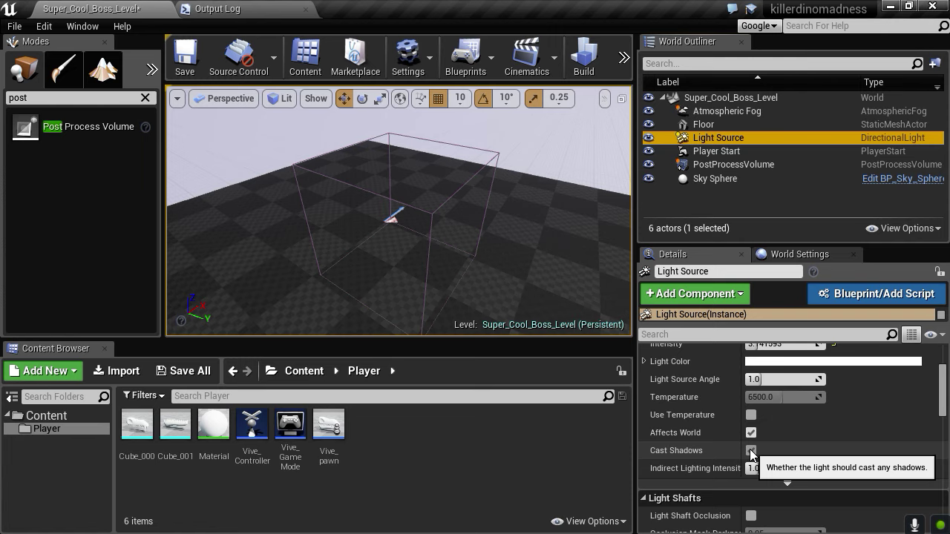
left_click(753, 454)
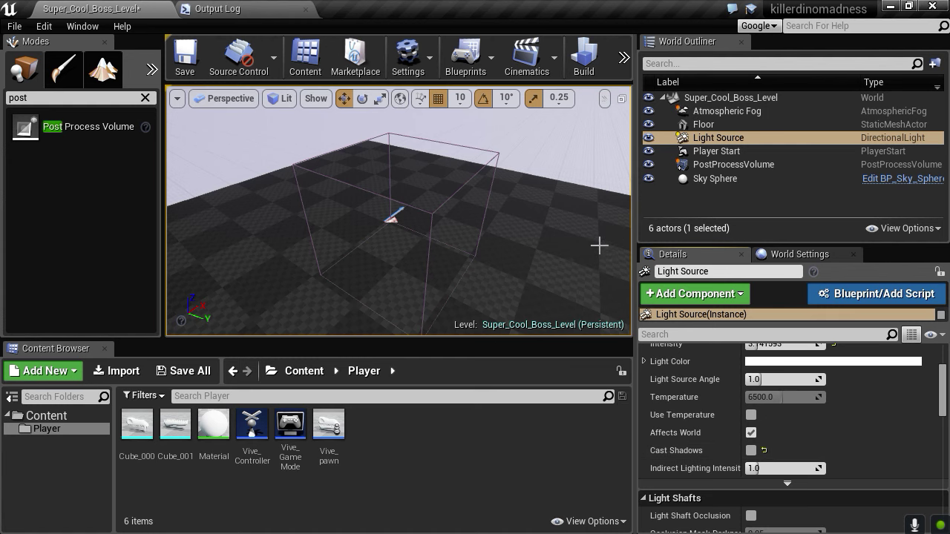
Step: Enlarge the viewport, then play the level and inspect the PostProcessing and Lights events in its GPU profile
left_click_drag(628, 60, 780, 60)
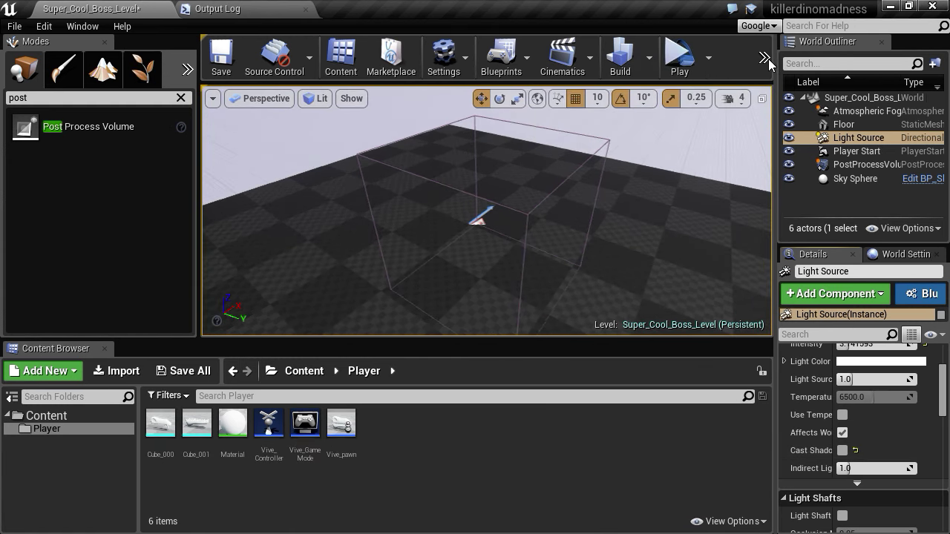
left_click(676, 63)
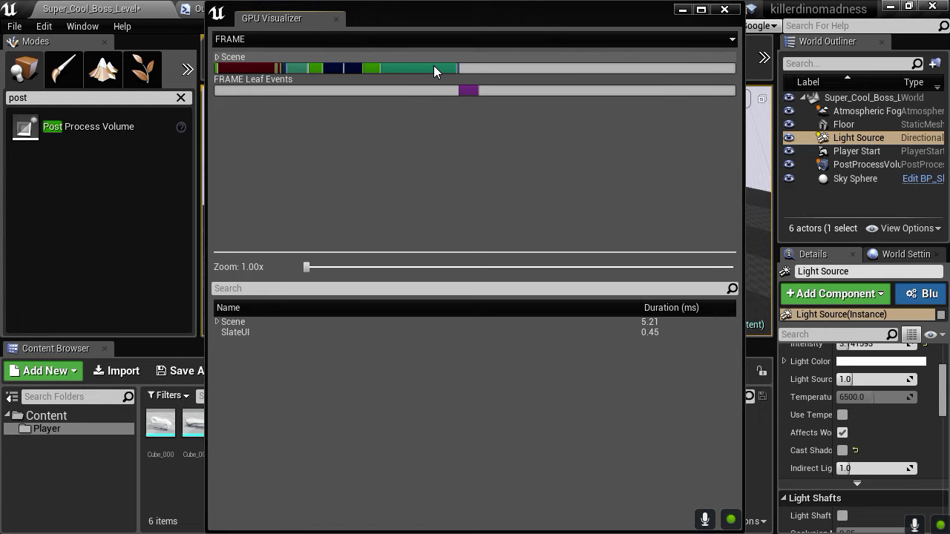
mouse_move(432, 69)
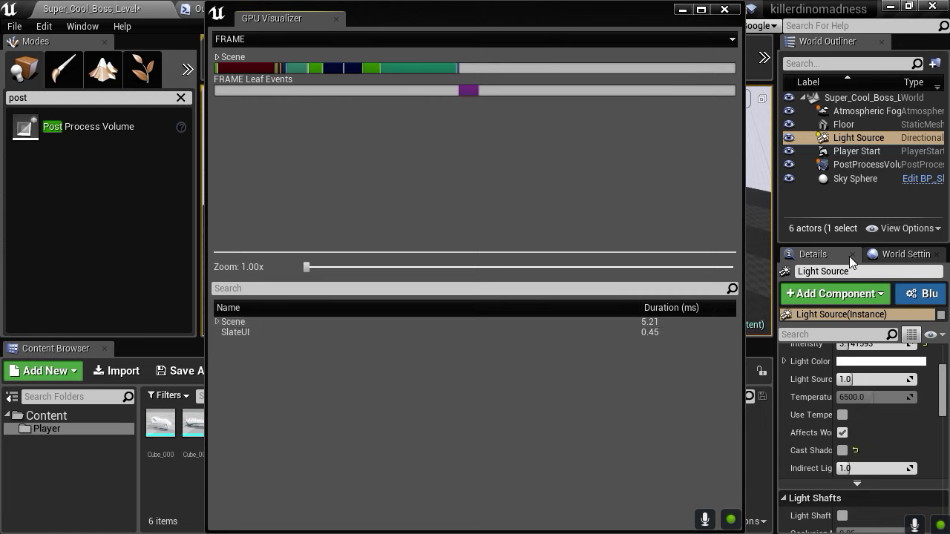
left_click(419, 68)
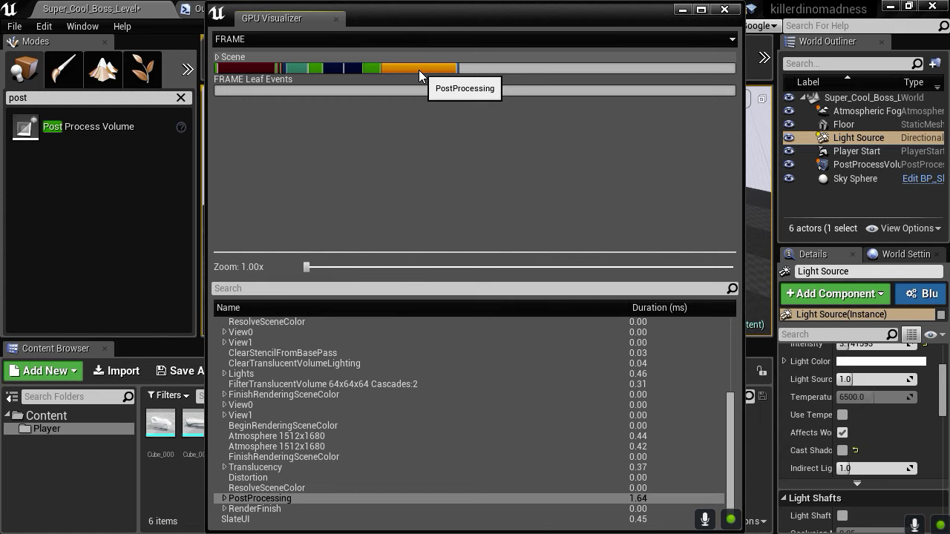
left_click(301, 68)
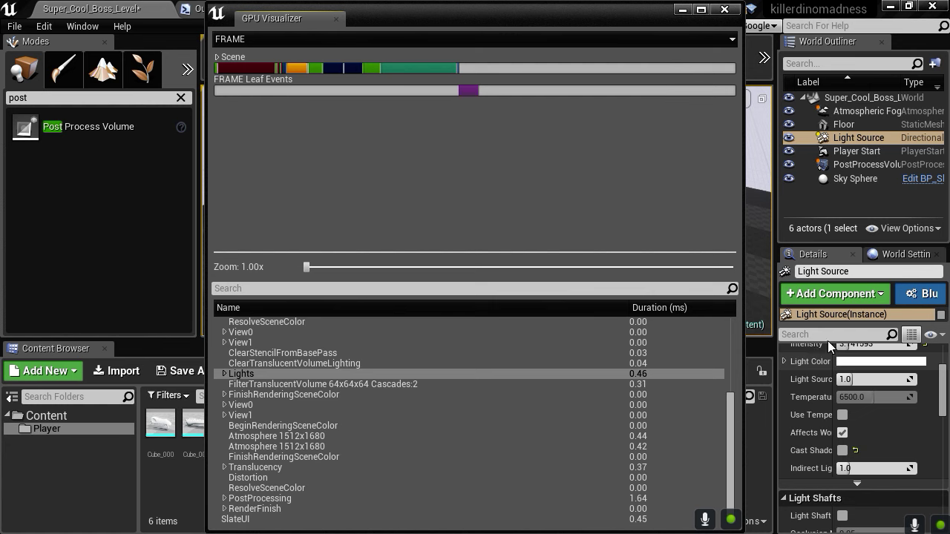
Step: Re-enable Cast Shadows on the Light Source and play the level again to capture a new GPU profile
left_click(842, 450)
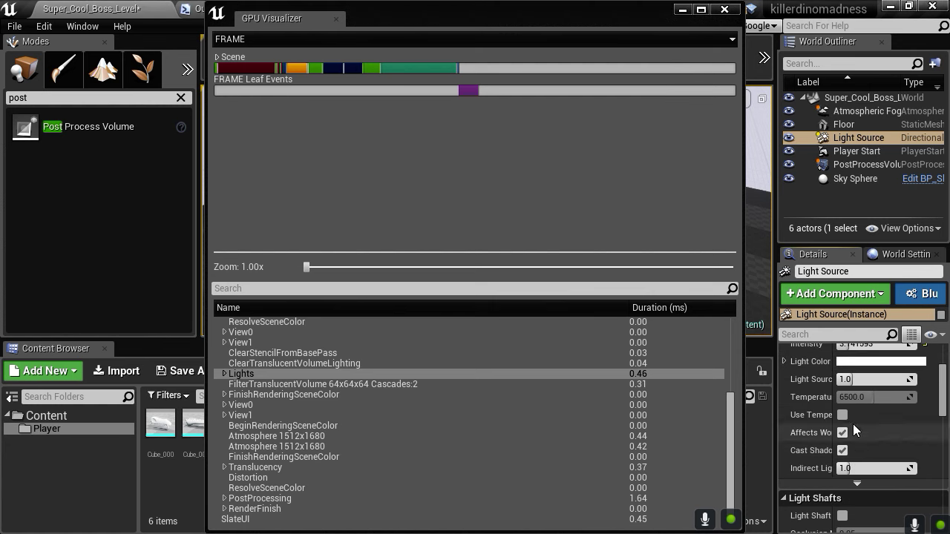
left_click(724, 11)
left_click(677, 49)
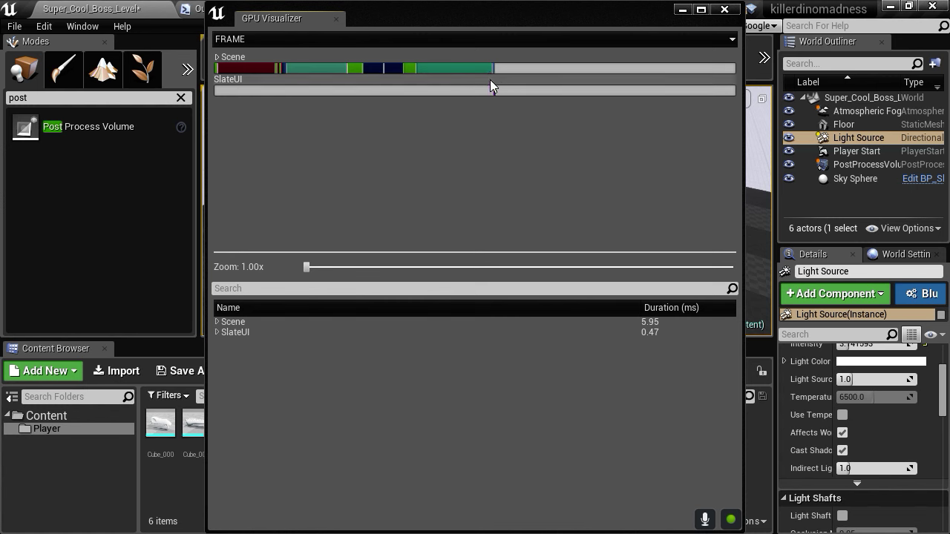
Step: Inspect the PostProcessing, Lights and BasePass events in the new GPU profile
left_click(465, 69)
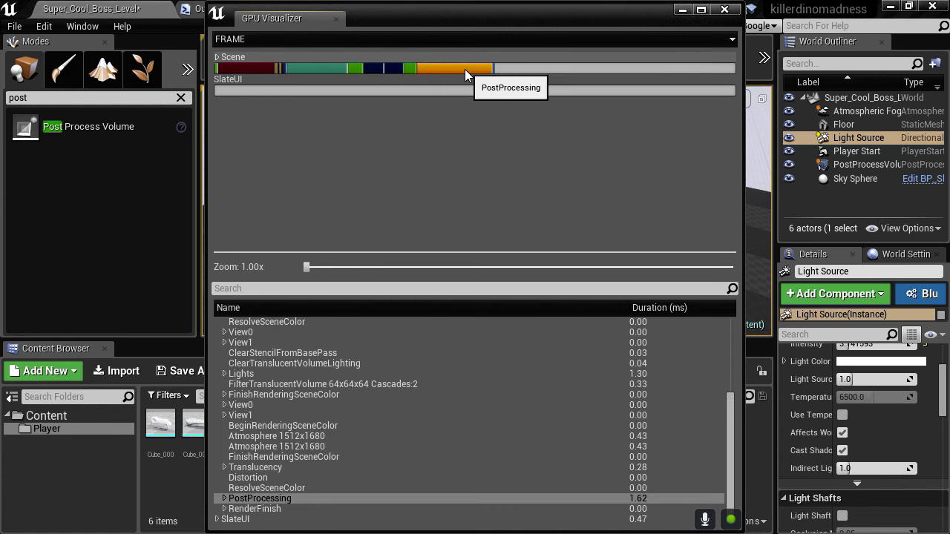
left_click(303, 69)
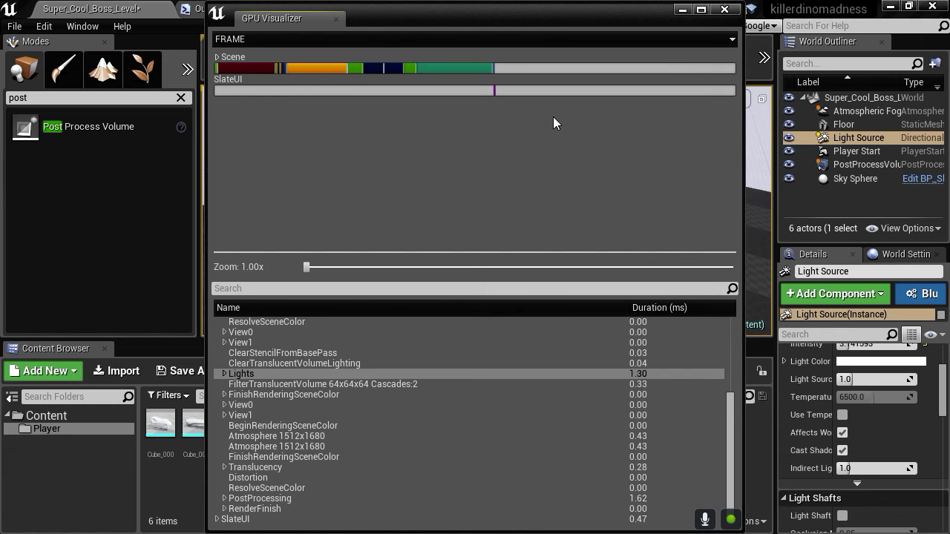
left_click(249, 67)
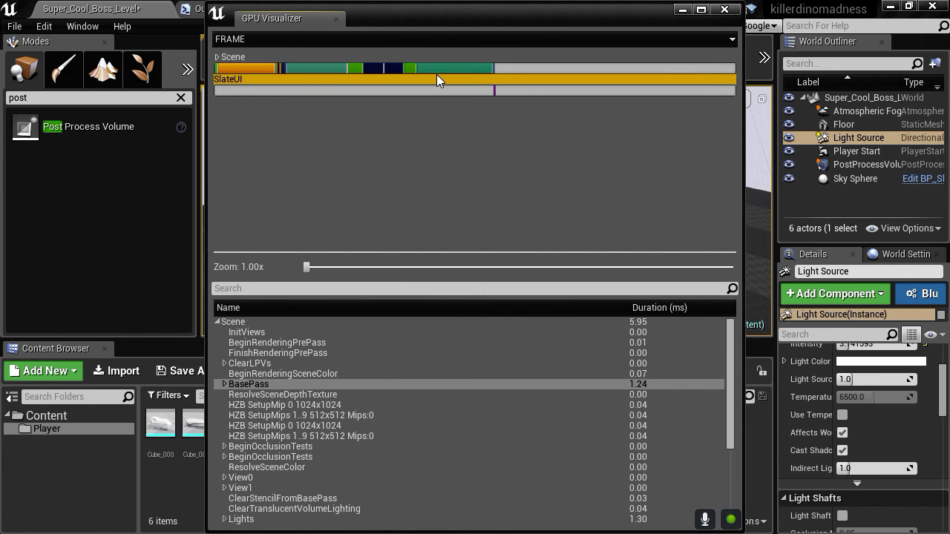
Step: Examine the individual passes of View0 and View1 under PostProcessing, return to the whole frame, and close the GPU Visualizer
left_click(435, 68)
double_click(245, 499)
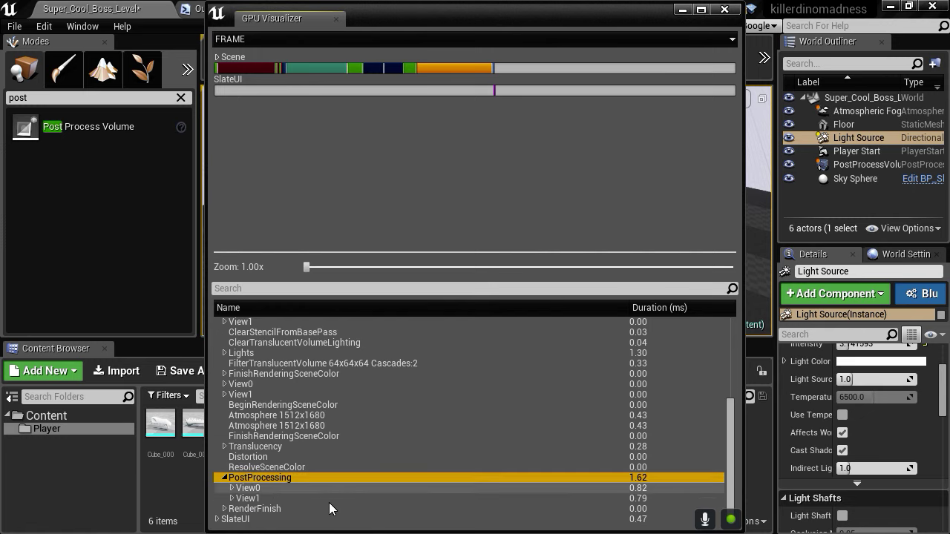
double_click(241, 493)
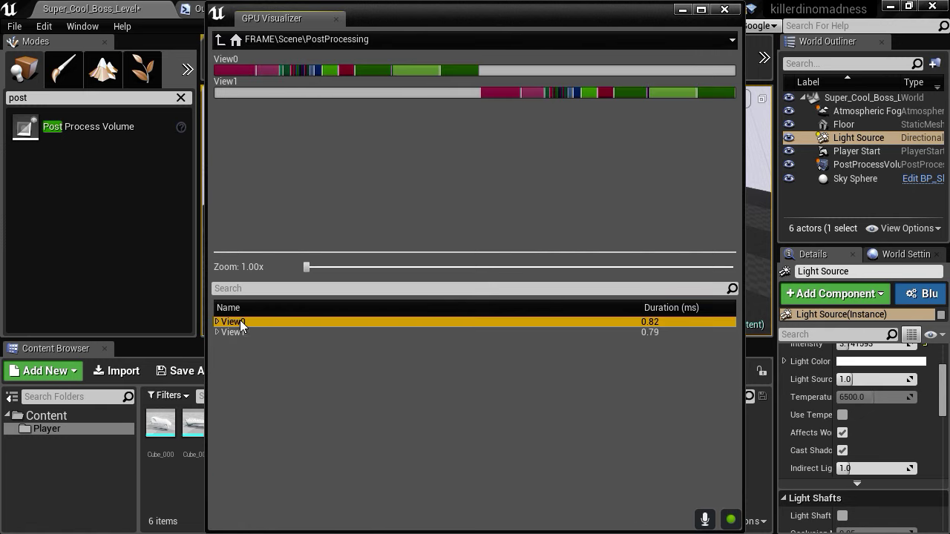
left_click(217, 331)
left_click(217, 322)
scroll(326, 349, "down", 8)
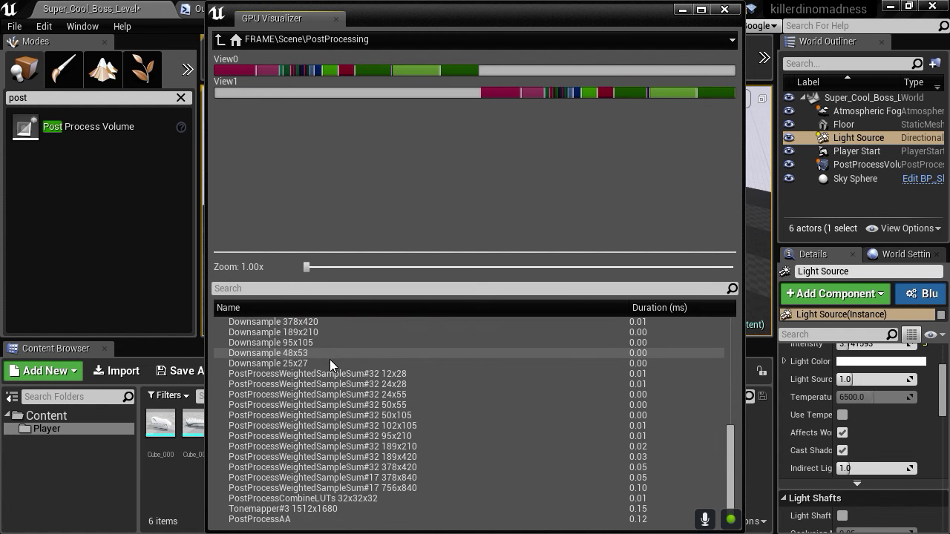
scroll(316, 460, "down", 3)
key("Left")
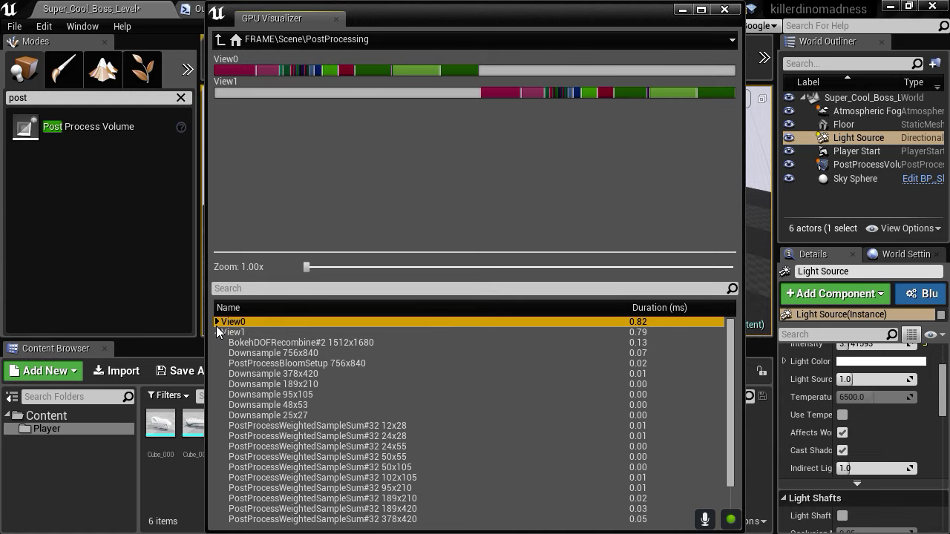
left_click(216, 332)
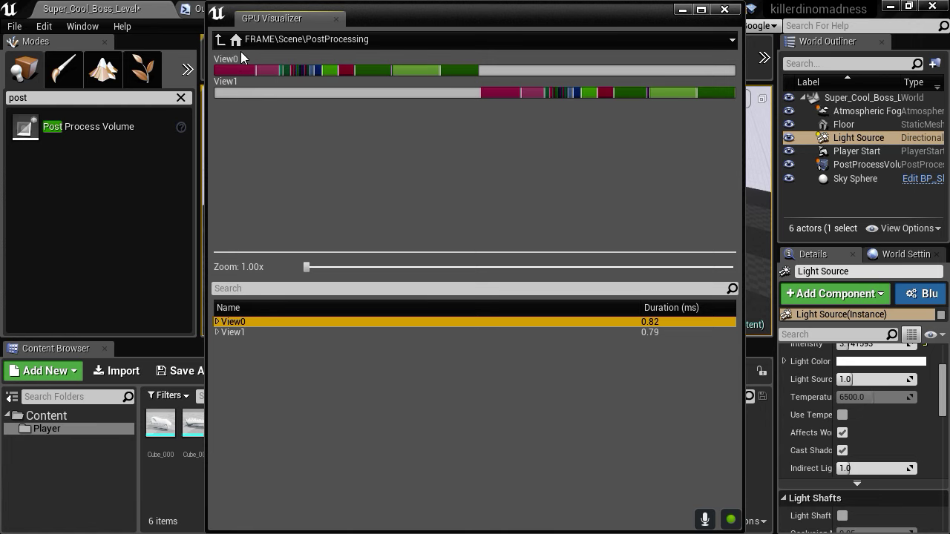
left_click(221, 41)
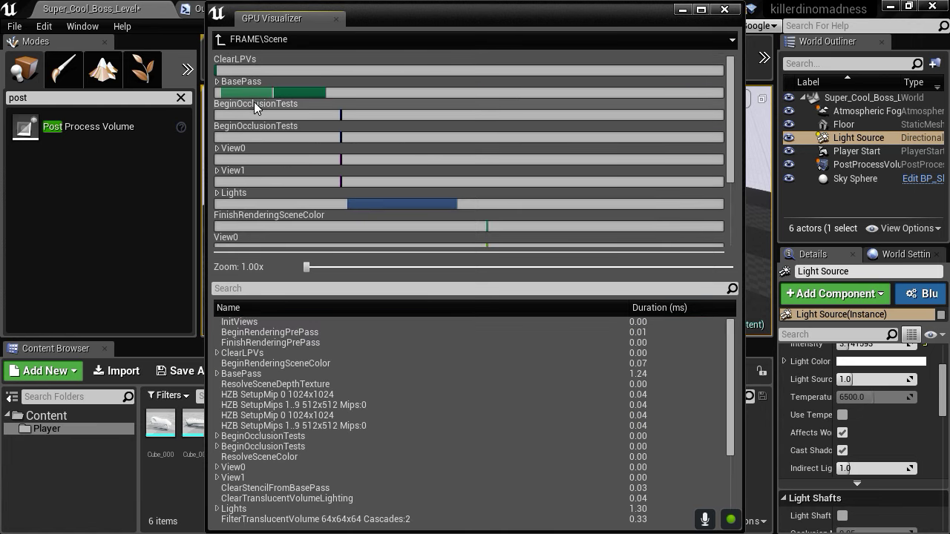
left_click(218, 40)
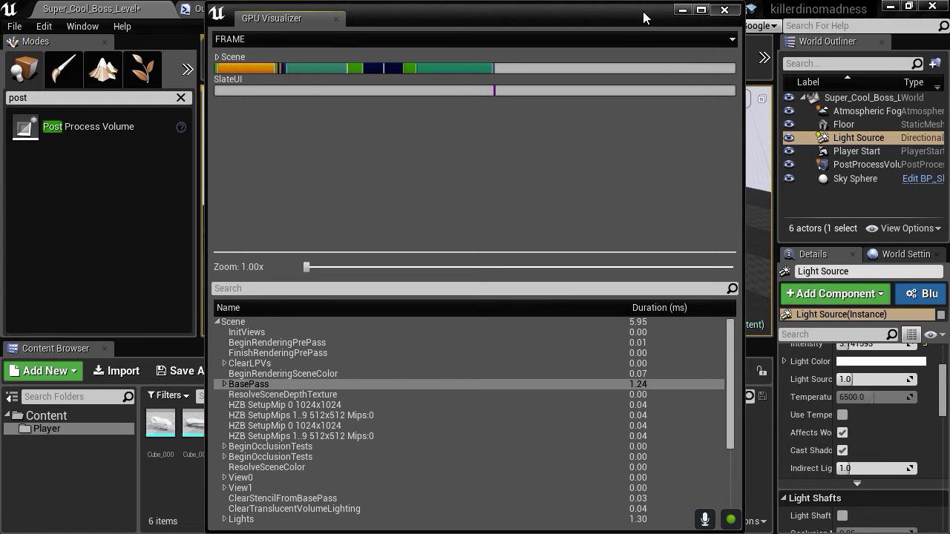
left_click(724, 9)
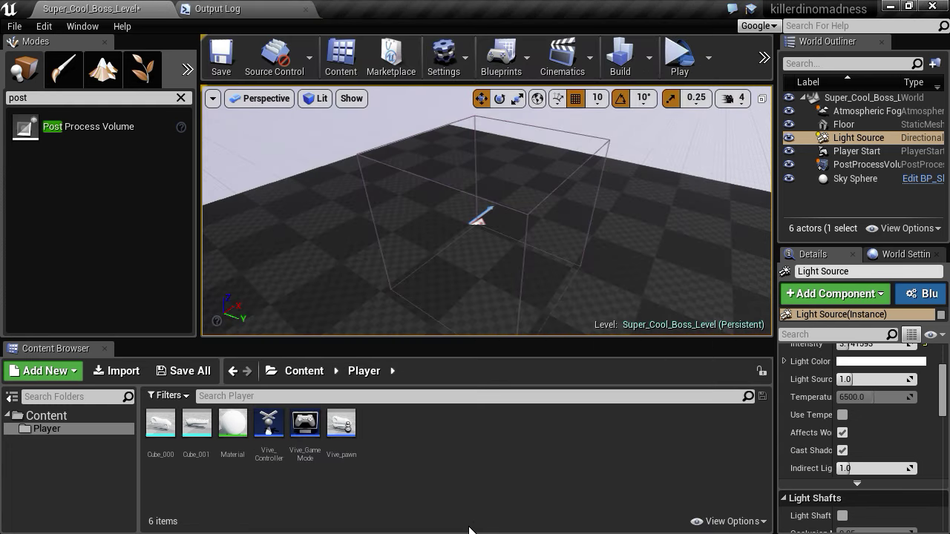
Step: Switch to the Unreal Vive Talk presentation in LibreOffice Impress and present from slide 33, Vive Motion Controller, advancing to the Face Buttons image
key("super")
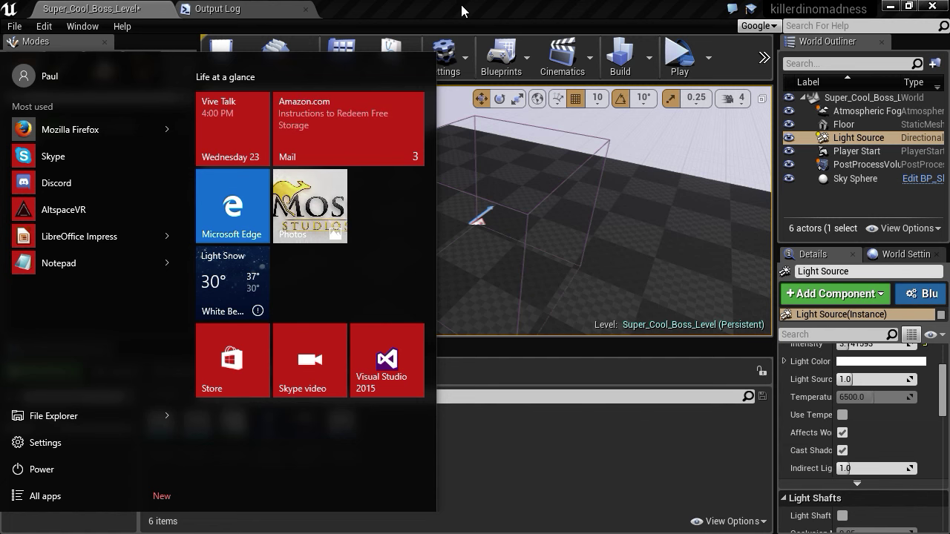
key("Escape")
key("super+Tab")
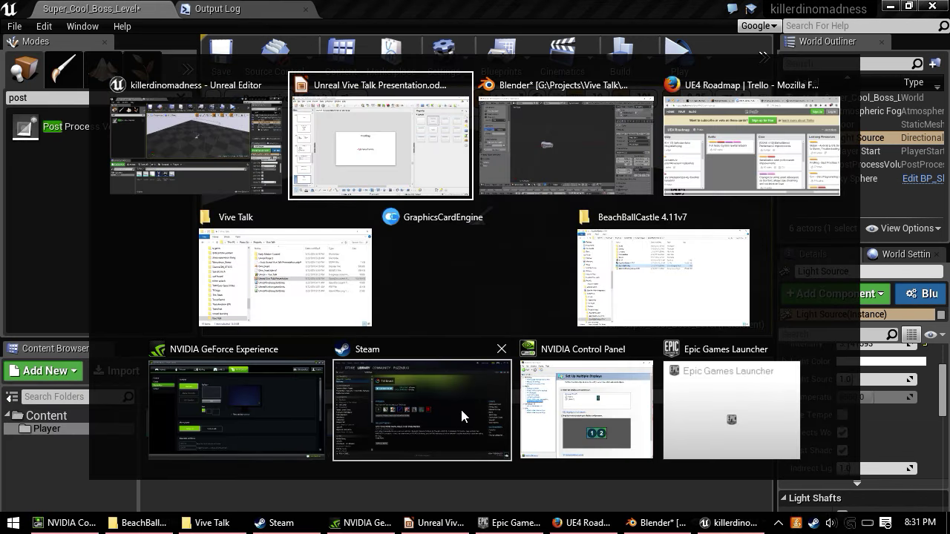
left_click(371, 163)
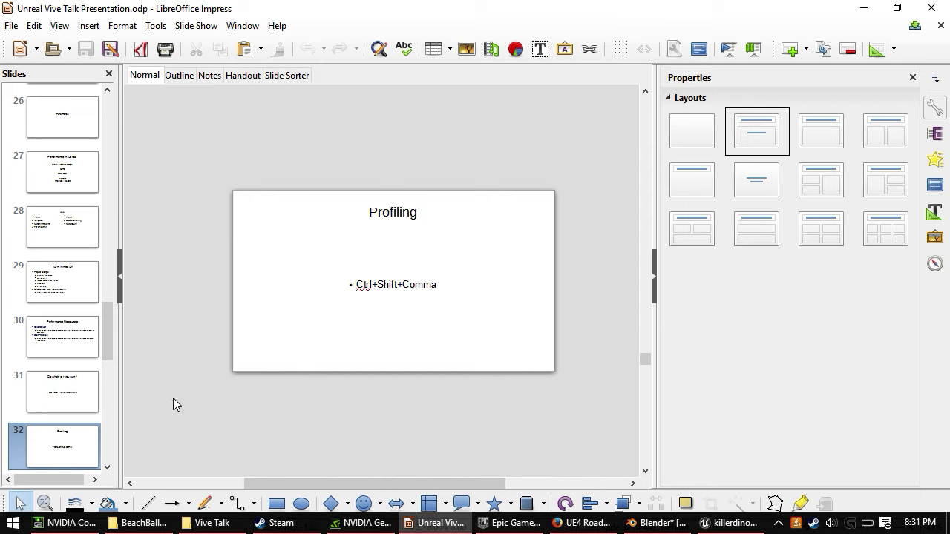
scroll(98, 413, "down", 1)
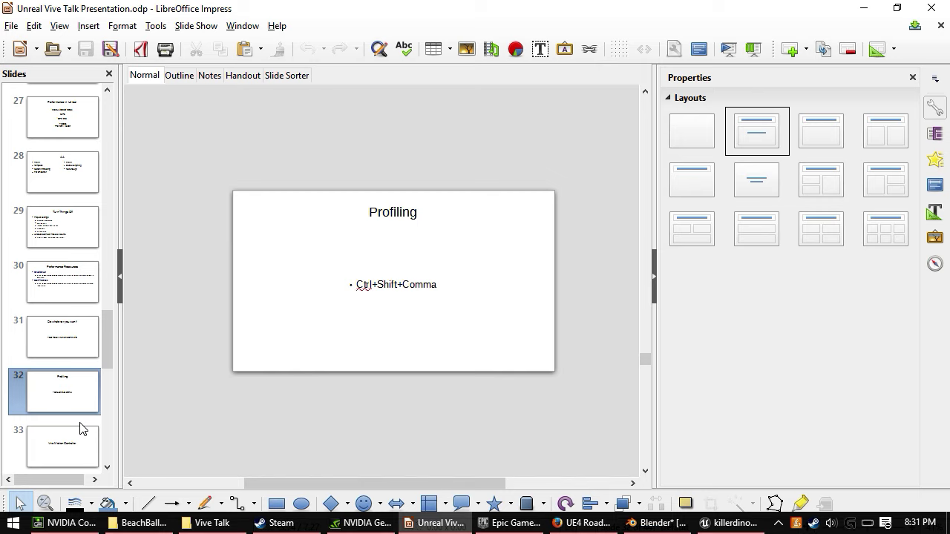
left_click(74, 445)
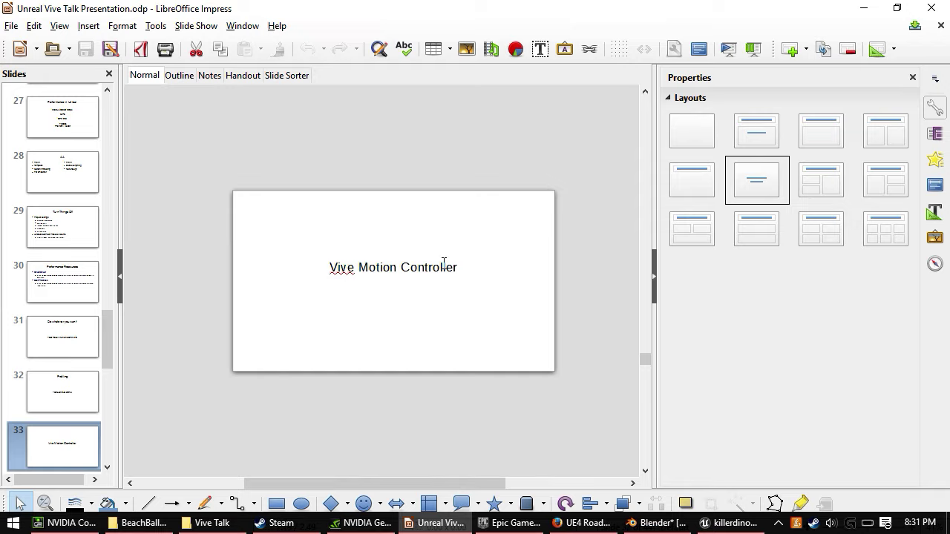
key("shift+F5")
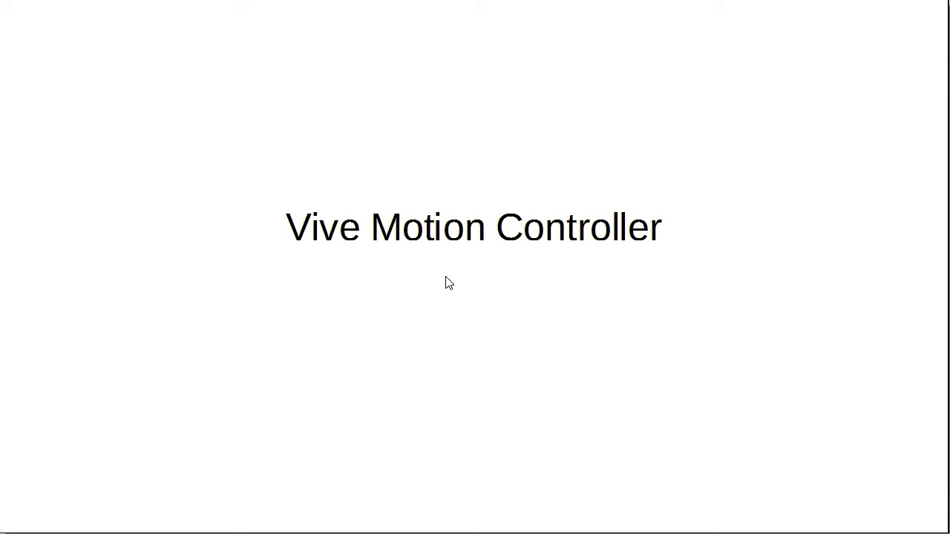
left_click(448, 283)
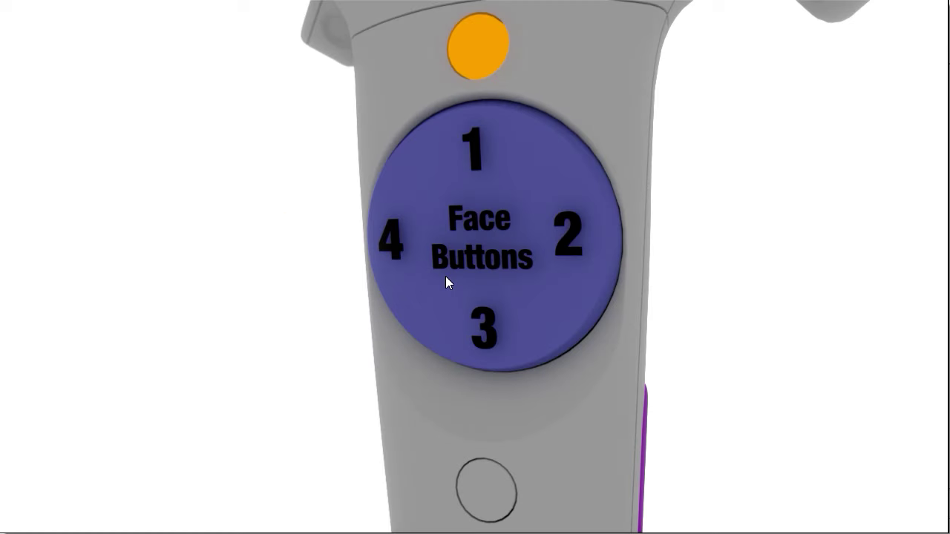